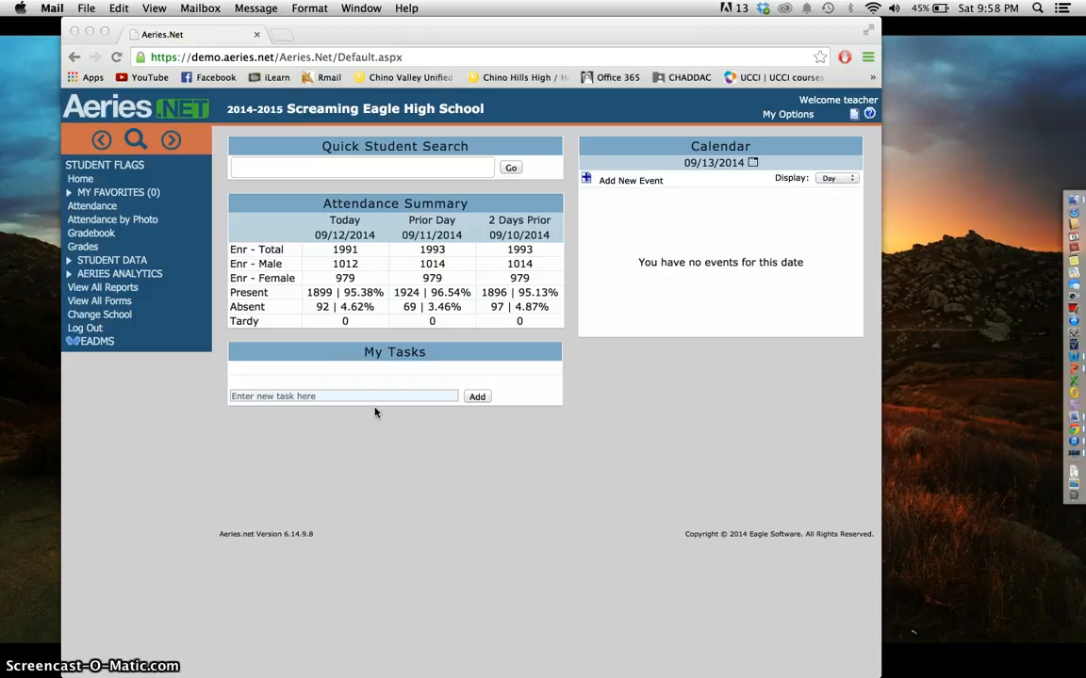
- Open the student search window to view its matching options, and close it without choosing a student
click(355, 457)
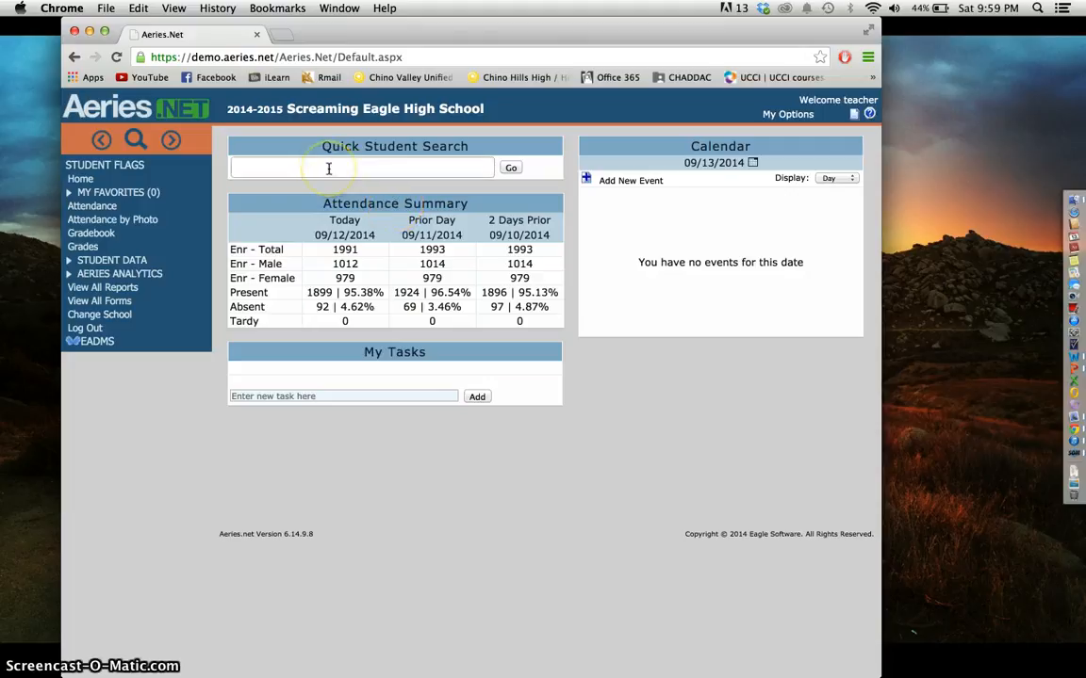
click(265, 169)
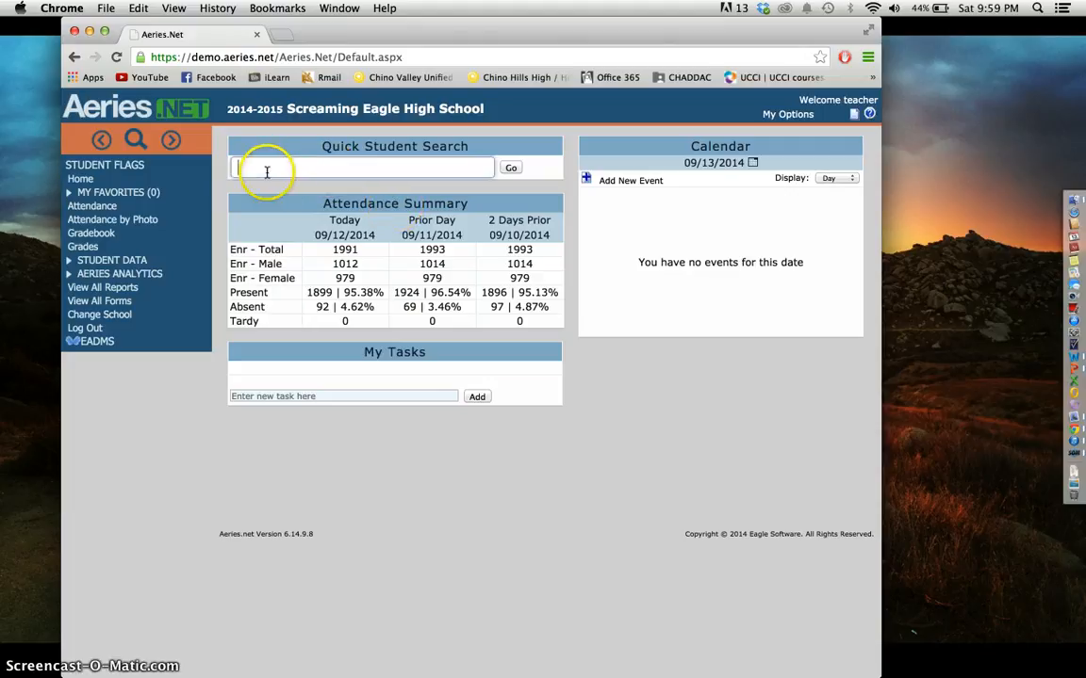
click(134, 139)
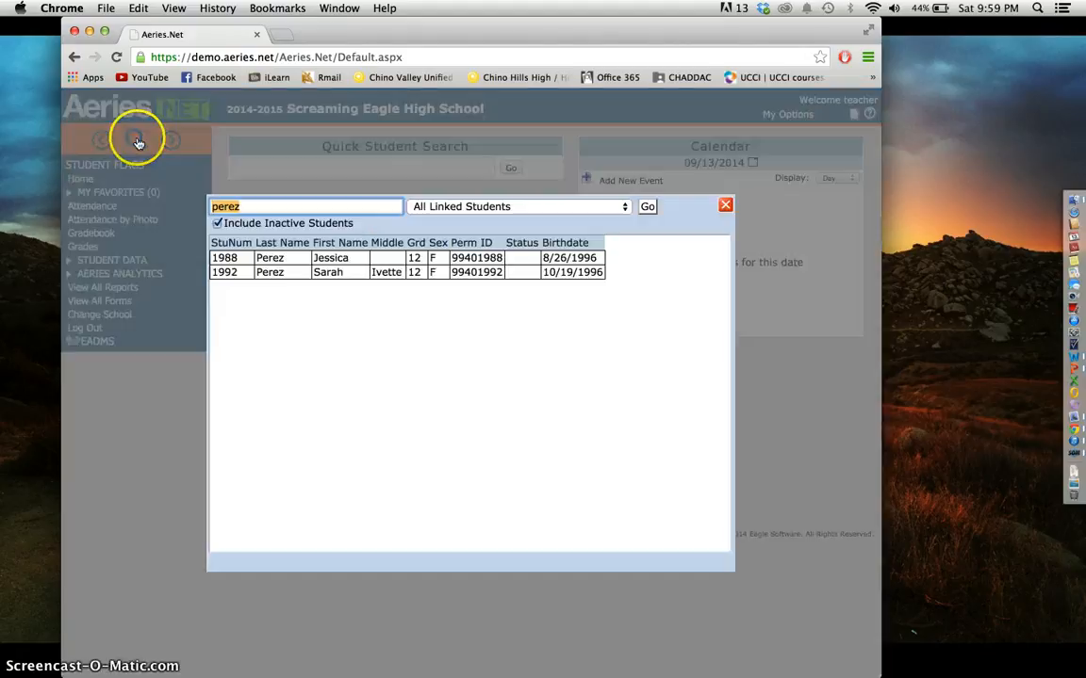
click(725, 205)
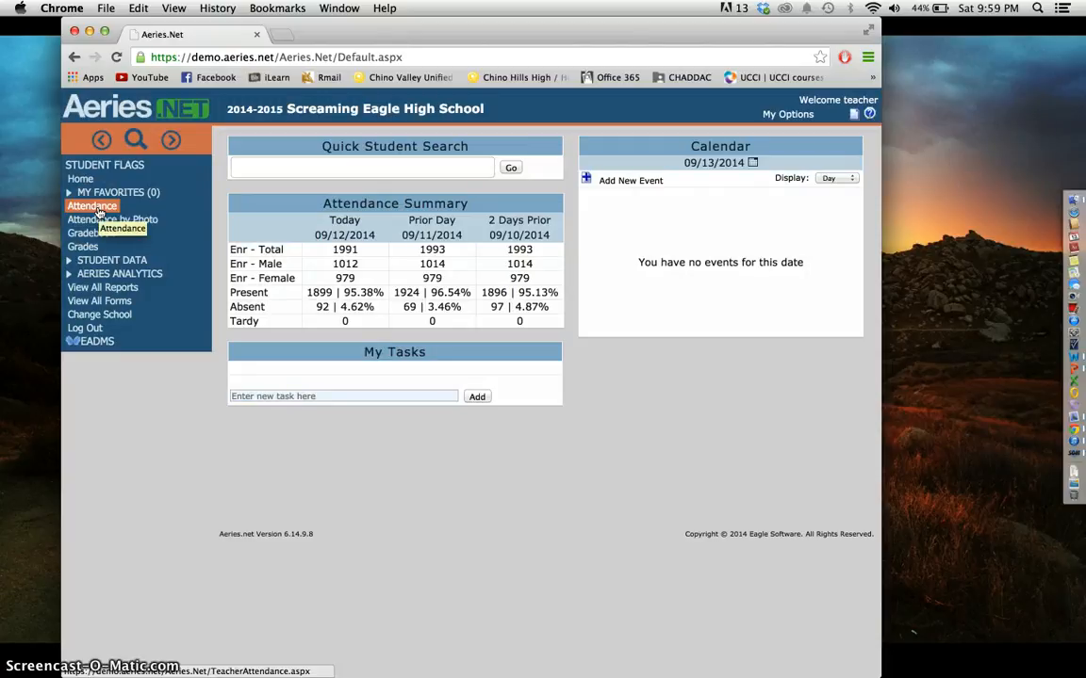
- Open the period 1 class attendance for 9/10/2014 and mark all students as present
click(94, 207)
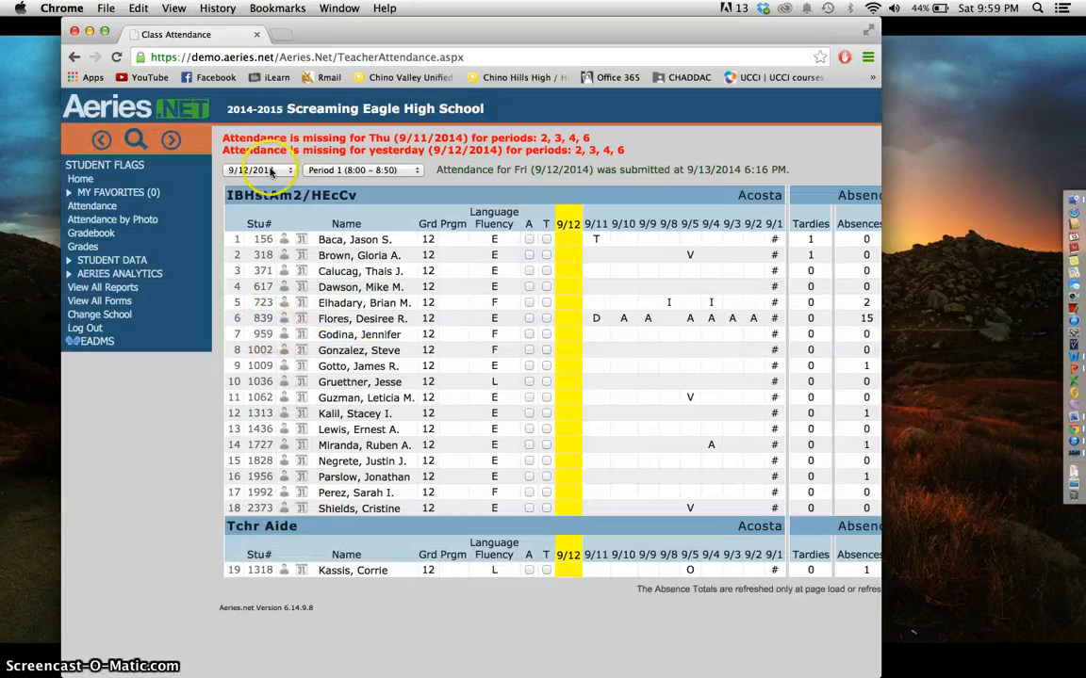
click(270, 171)
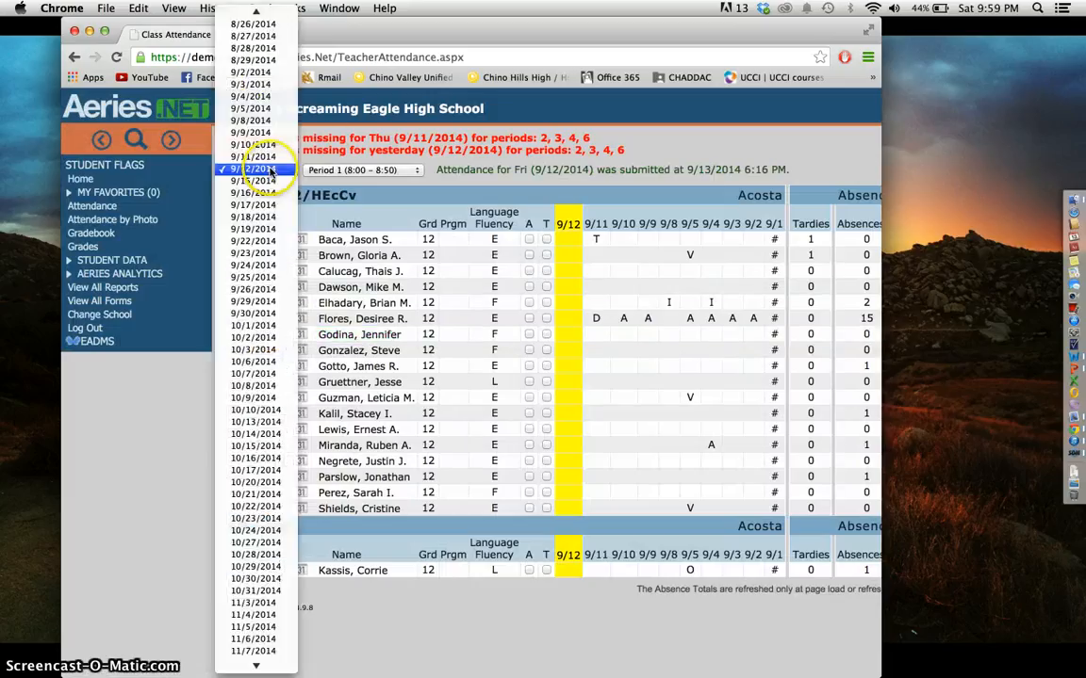
click(243, 140)
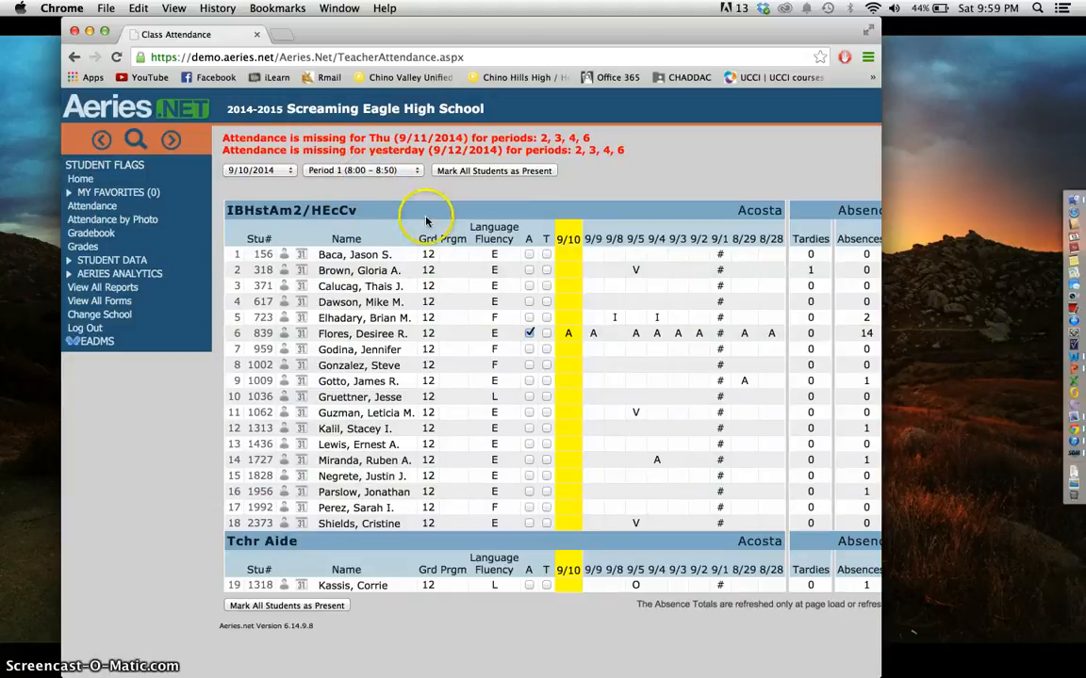
click(489, 175)
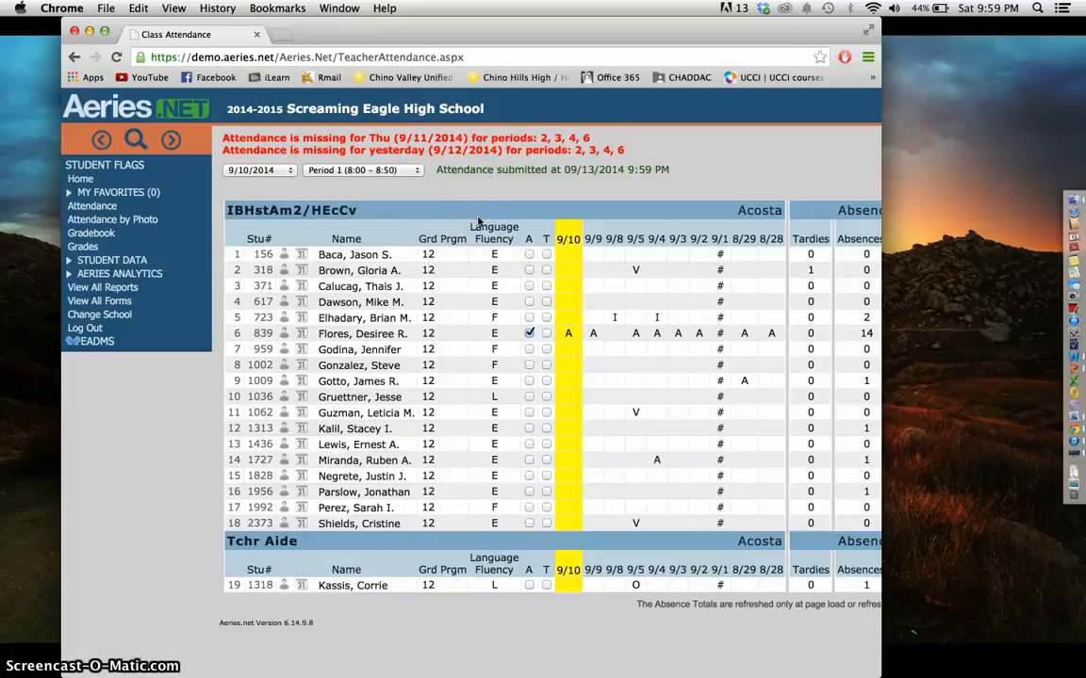
- Clear the 9/10 absence of the sixth student in period 1 and mark the first student tardy
click(529, 335)
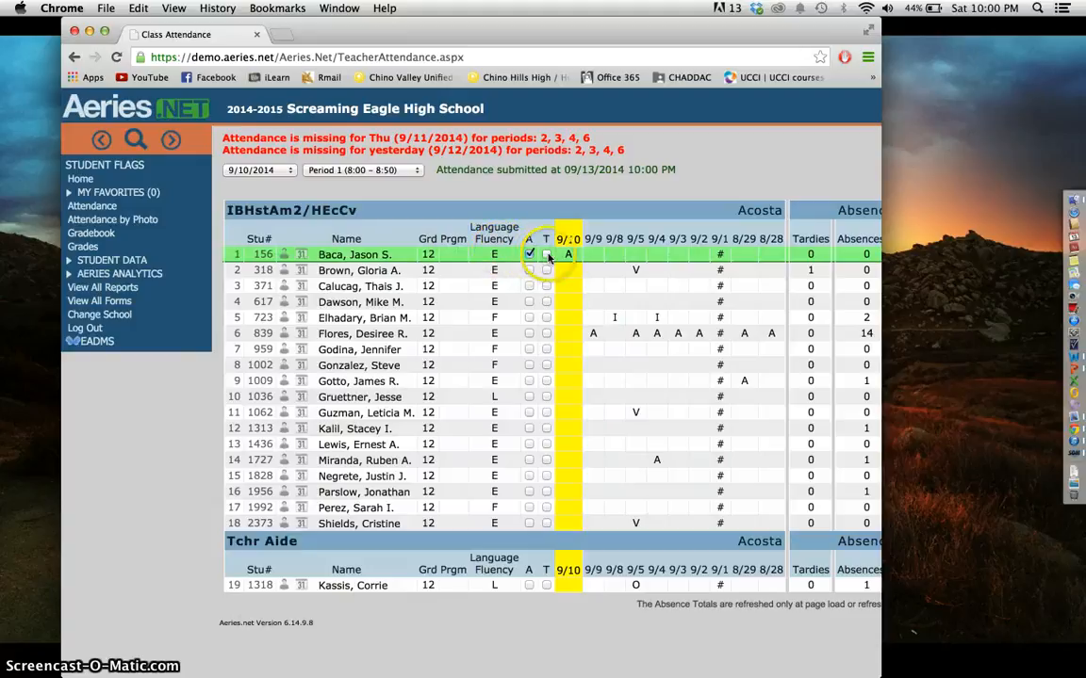
click(546, 255)
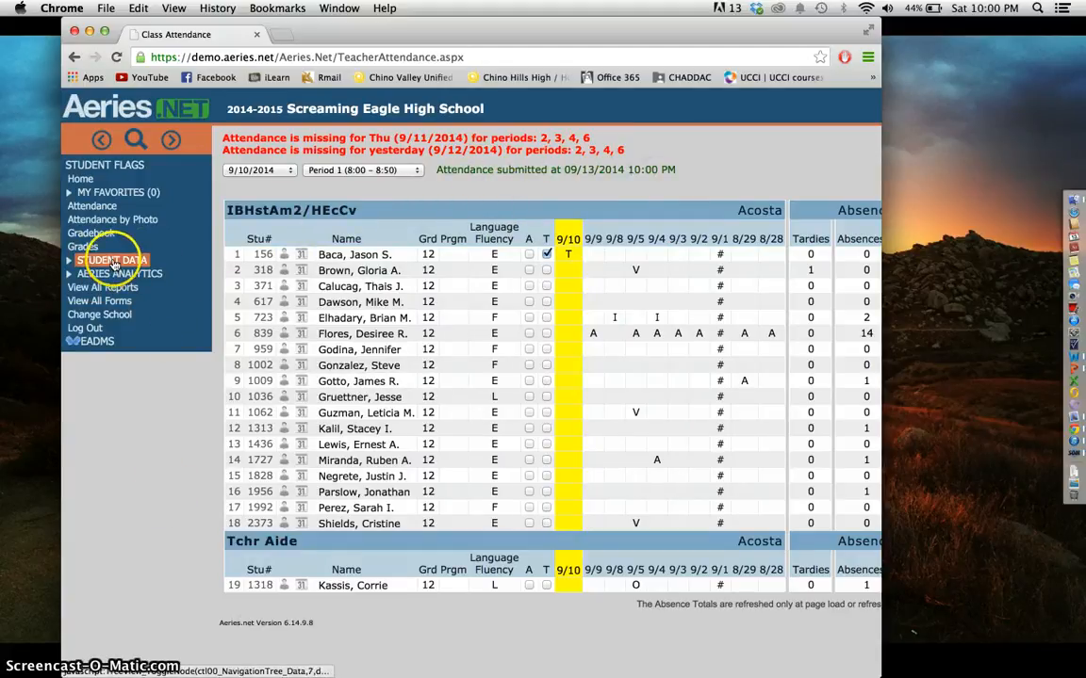
- Review the selected student's profile, including the gradebook summary, and open the student's class schedule
click(111, 259)
click(105, 274)
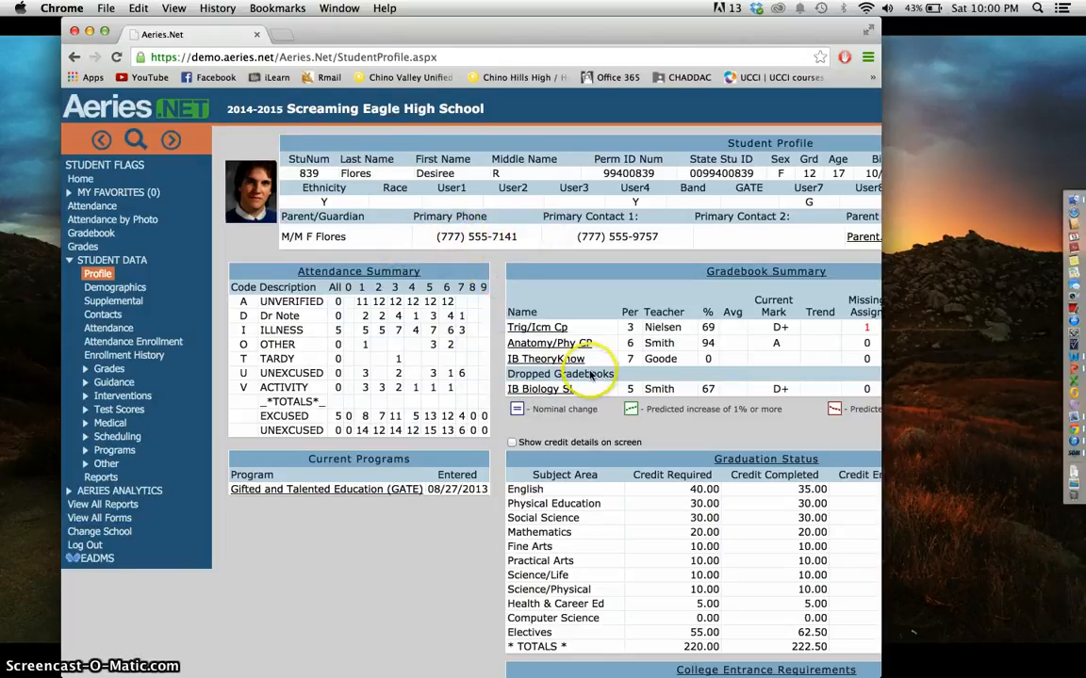
scroll(534, 472, right, 3)
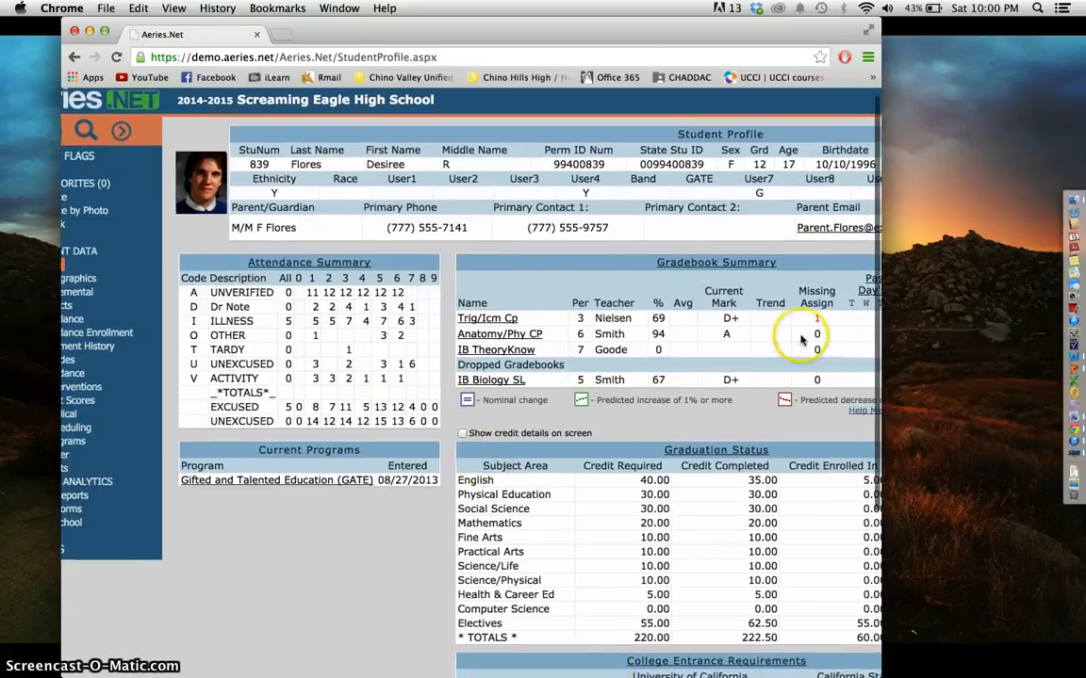
scroll(285, 315, left, 3)
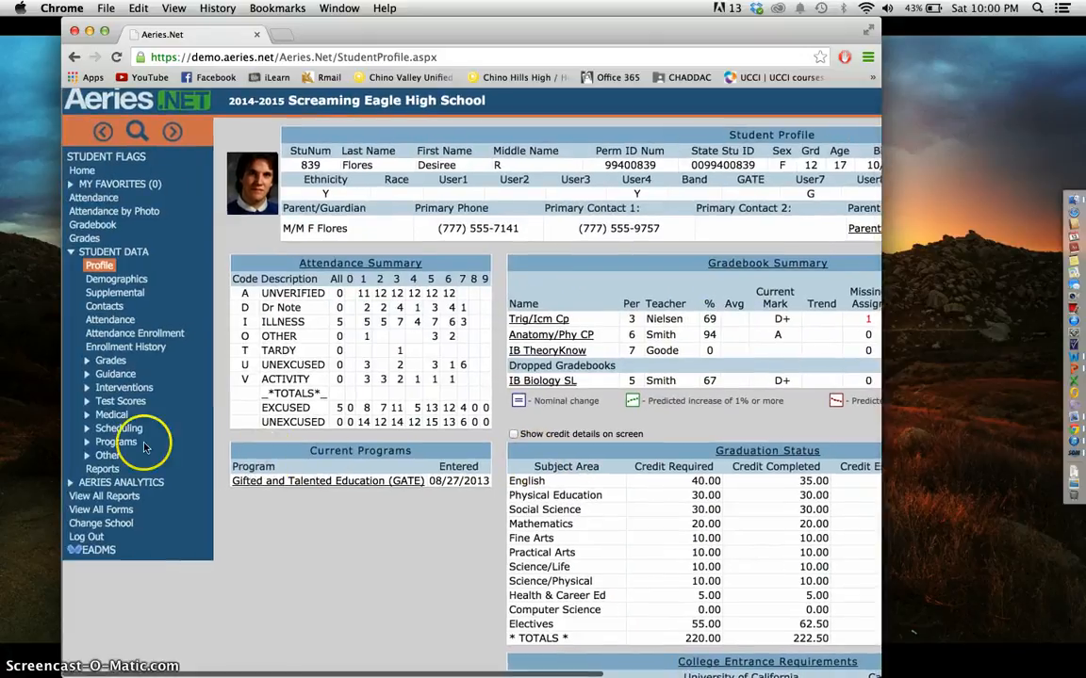
click(112, 429)
click(117, 442)
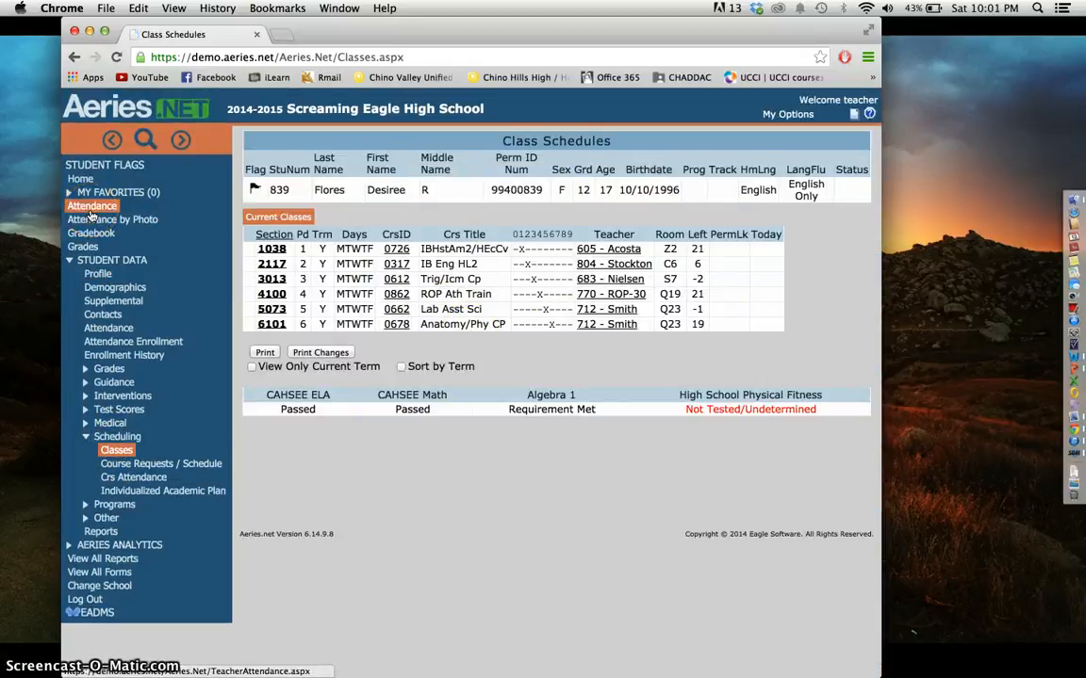
- Return to class attendance and examine the sixth student's full attendance calendar and absence totals
click(90, 207)
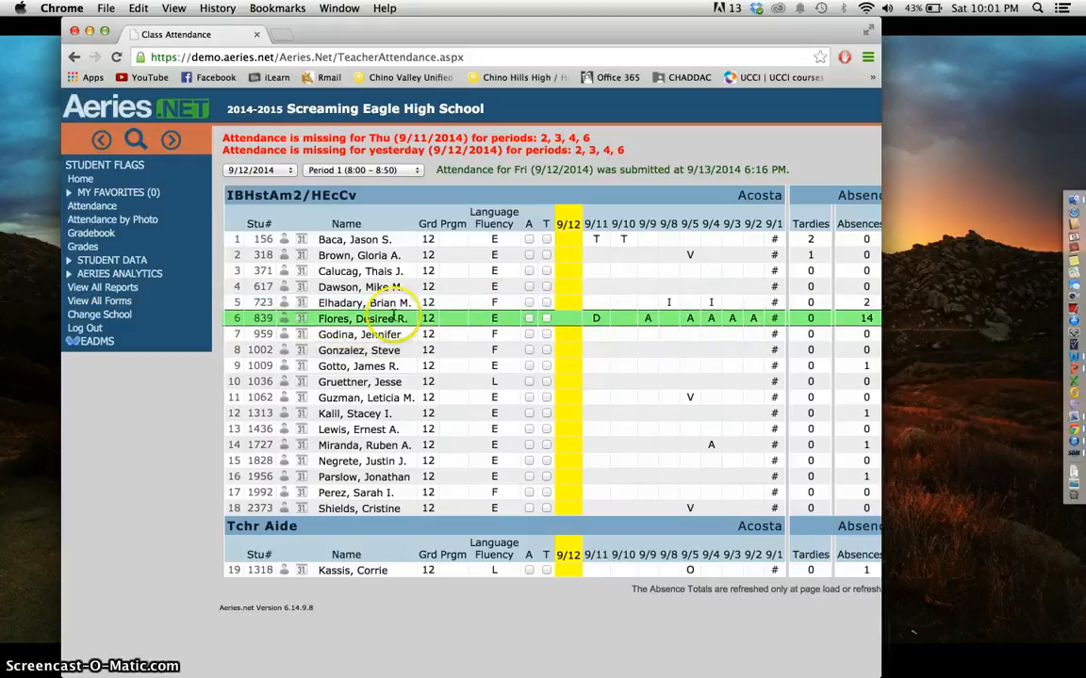
click(301, 320)
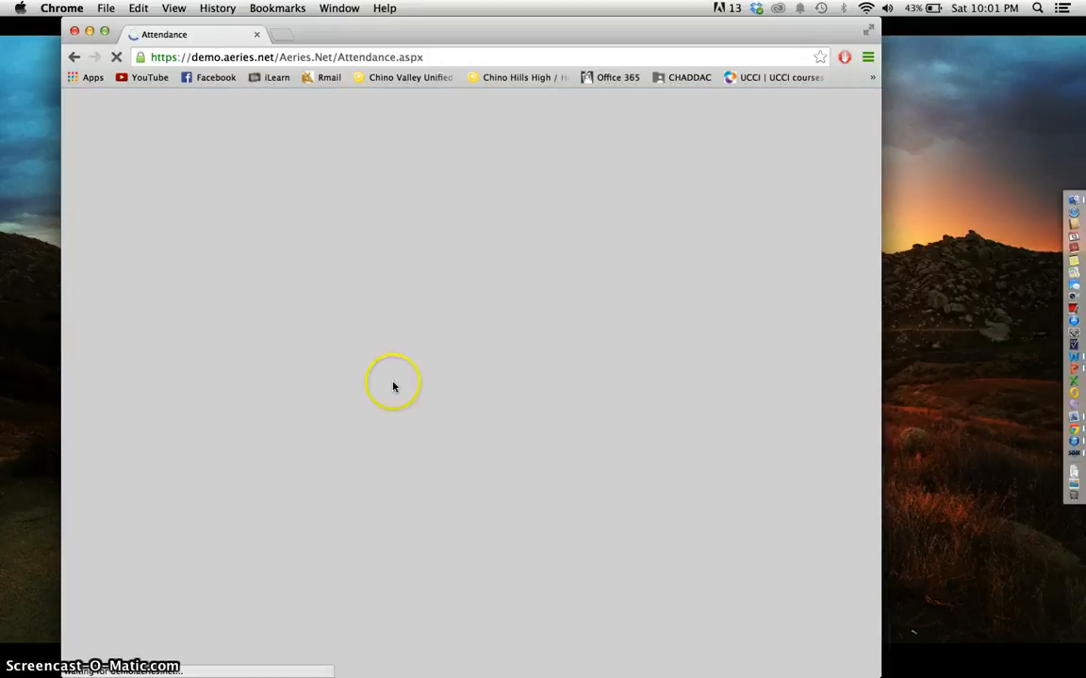
scroll(581, 395, up, 1)
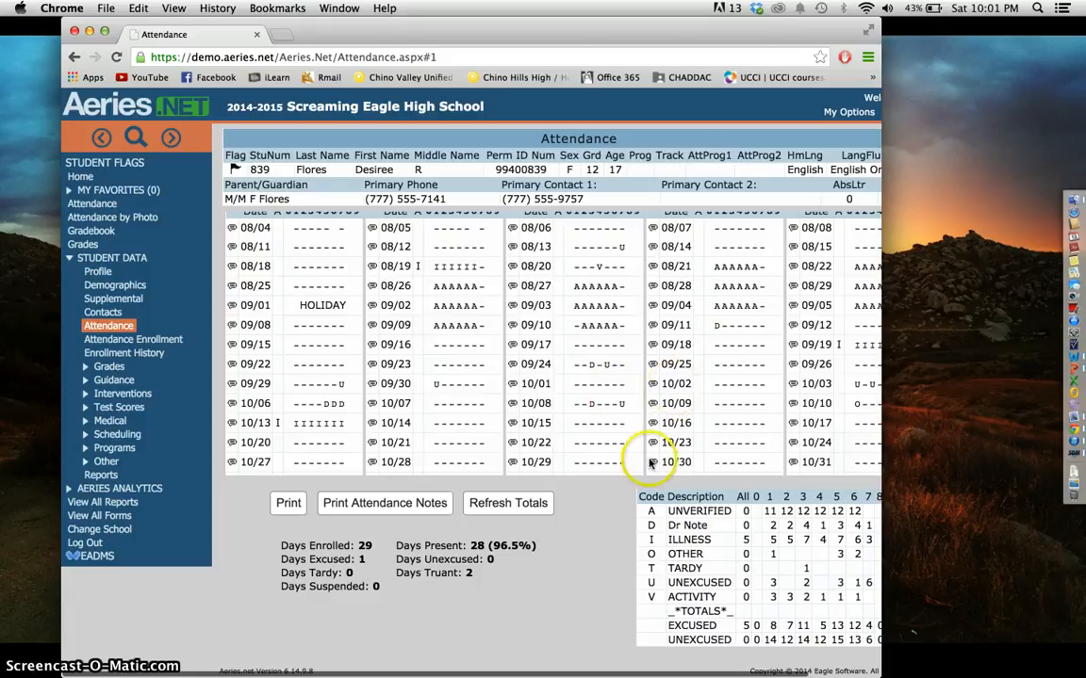
scroll(710, 569, right, 2)
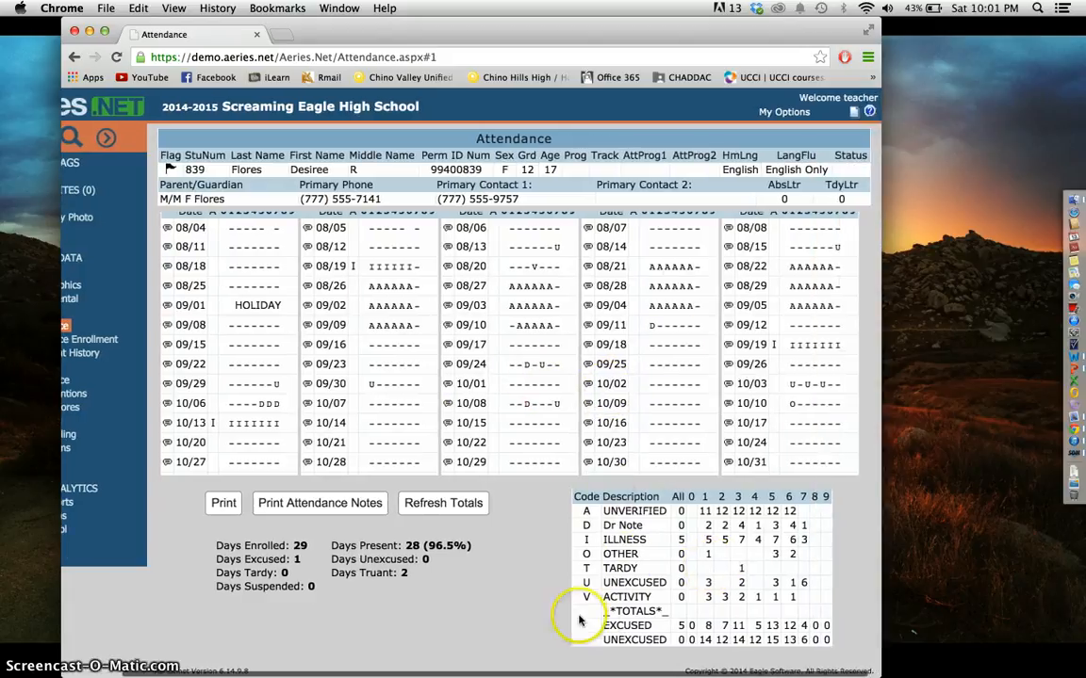
scroll(291, 364, left, 2)
scroll(292, 364, up, 1)
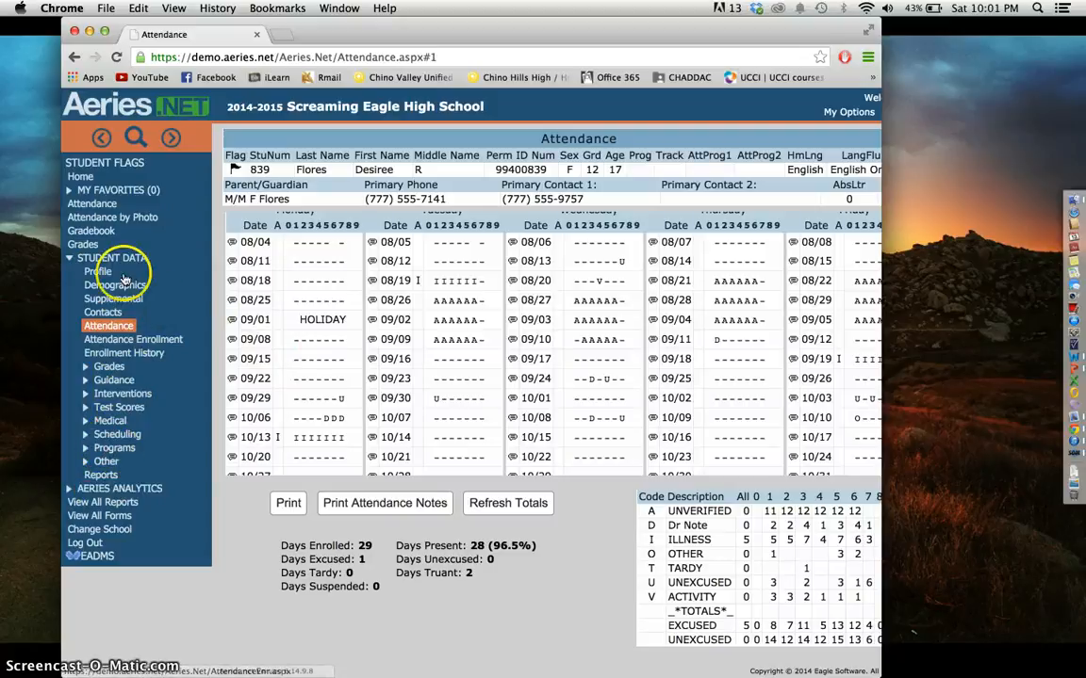
- Mass add gradebooks for sections 1038, 2166, 3036, 4142 and 6079 using term F
click(92, 232)
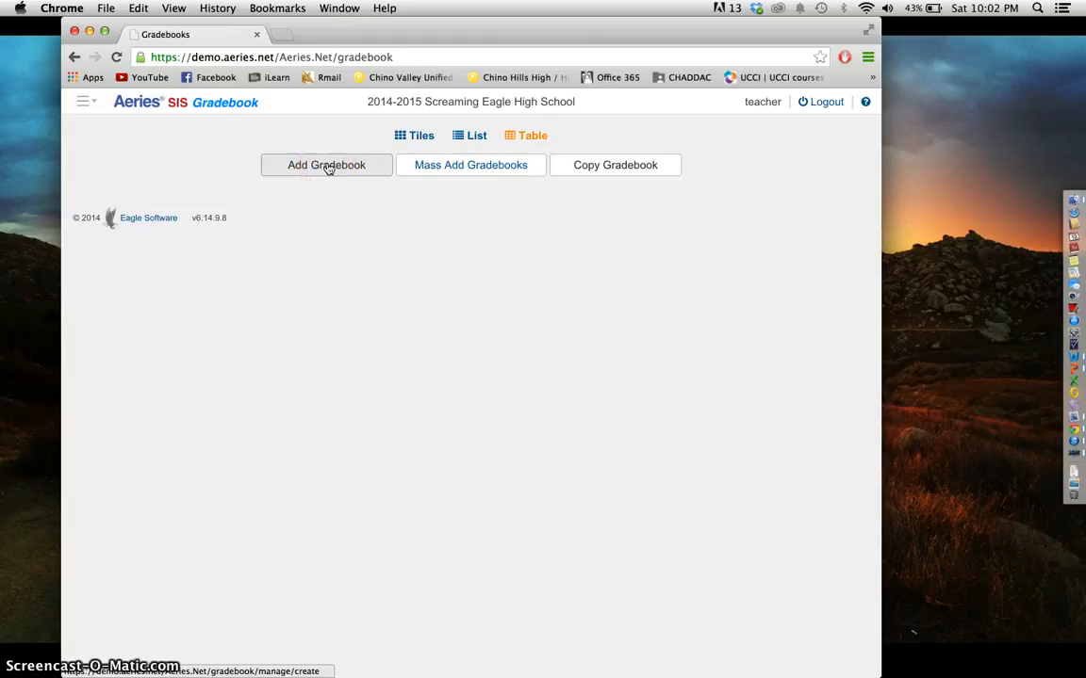
click(472, 169)
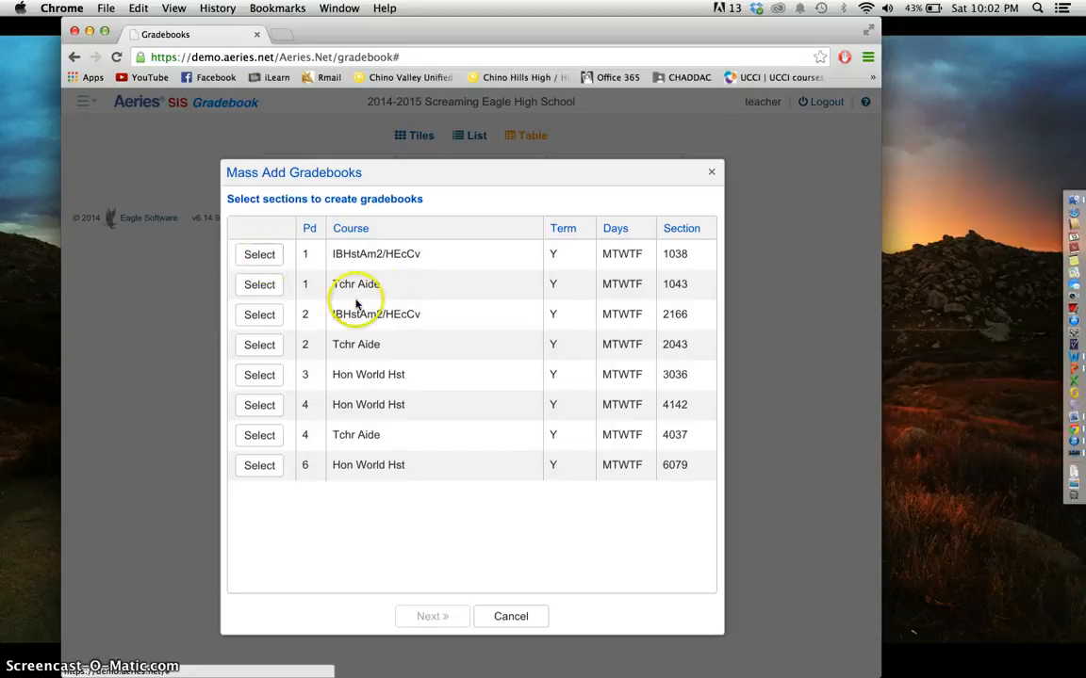
click(259, 257)
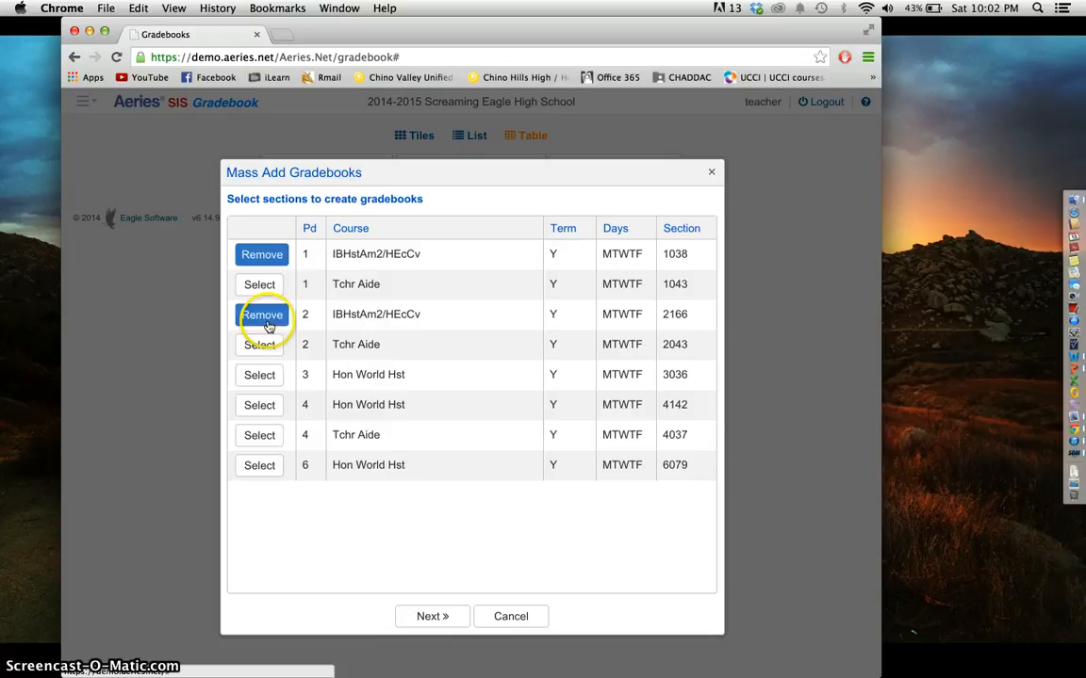
click(259, 375)
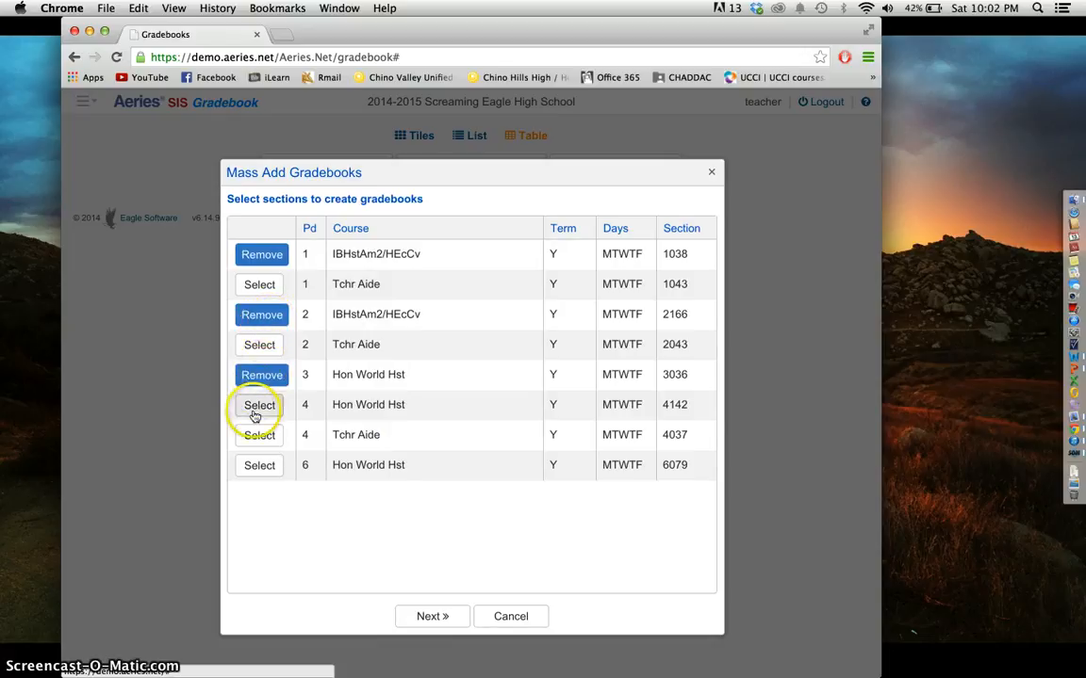
click(255, 411)
click(257, 465)
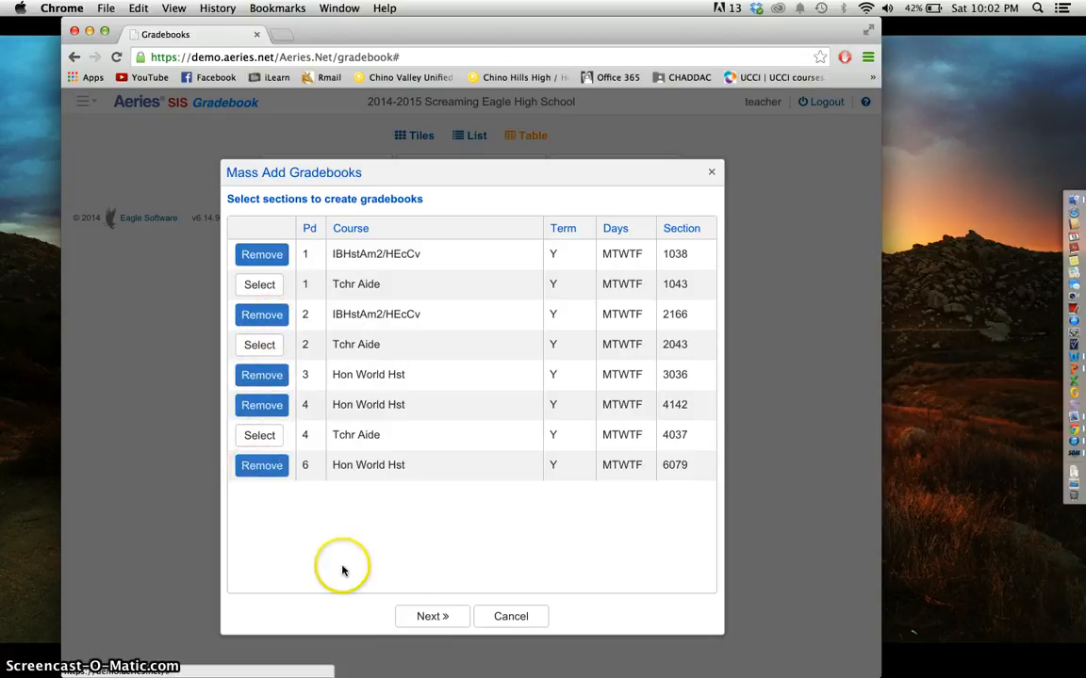
click(433, 617)
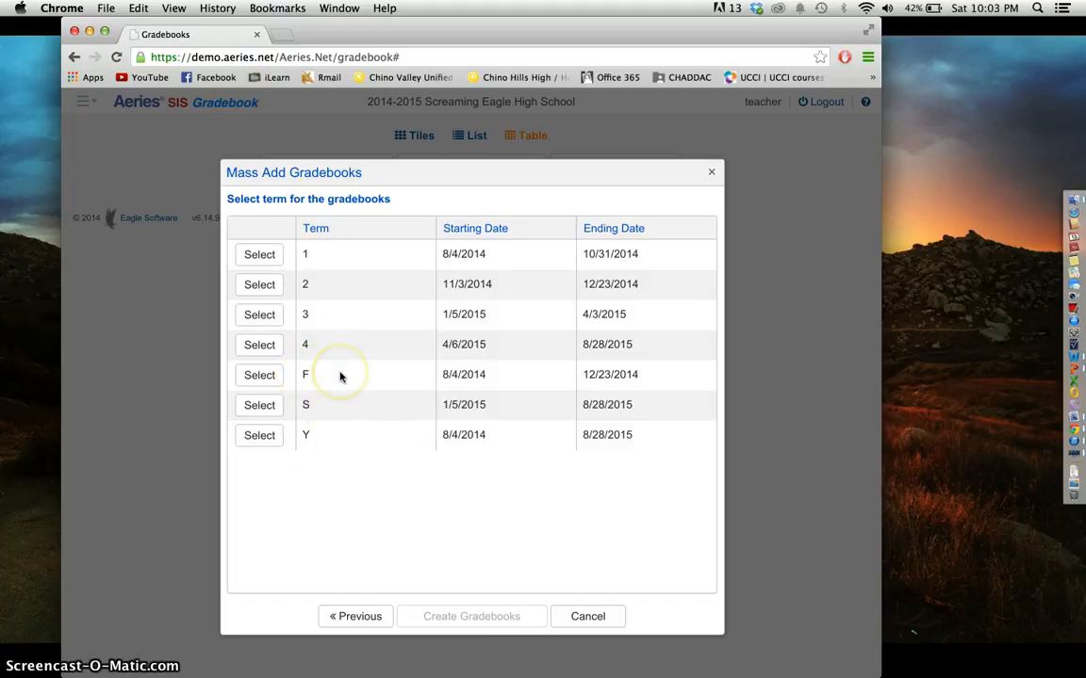
click(259, 376)
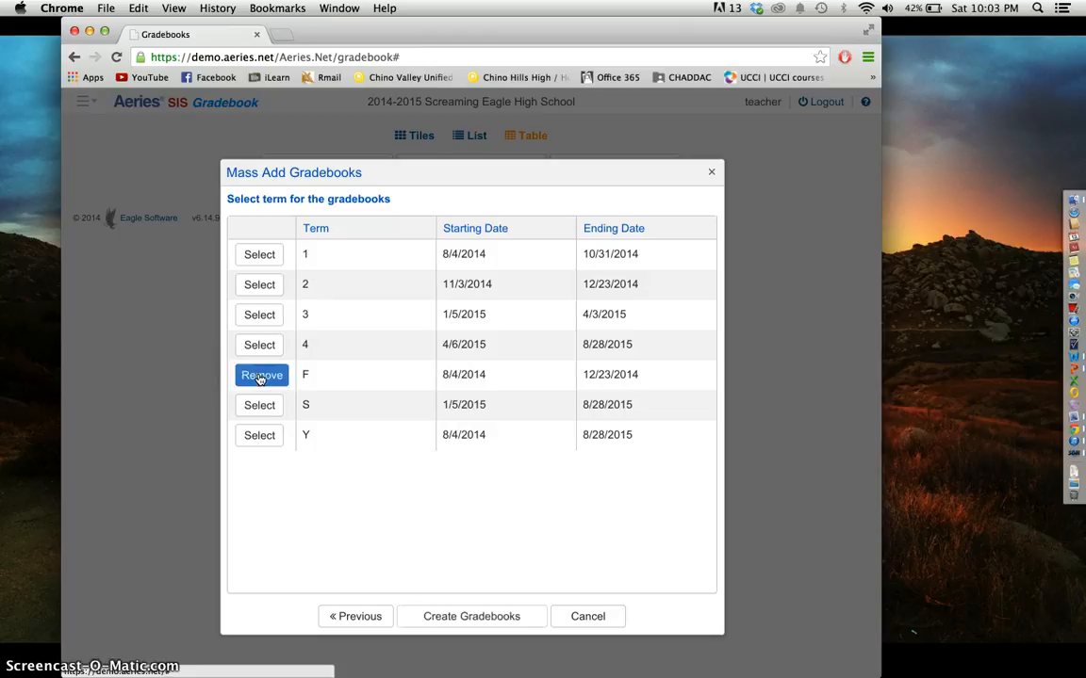
click(465, 618)
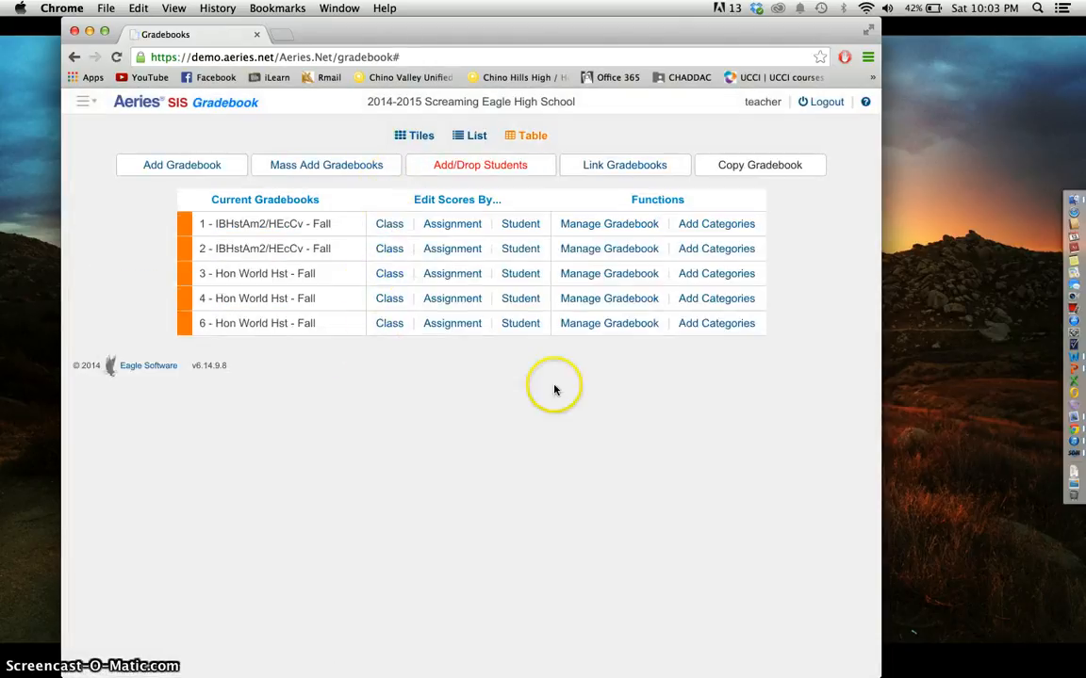
- Open the list of entering students for the period 1 IBHstAm2/HEcCv Fall gradebook
click(479, 173)
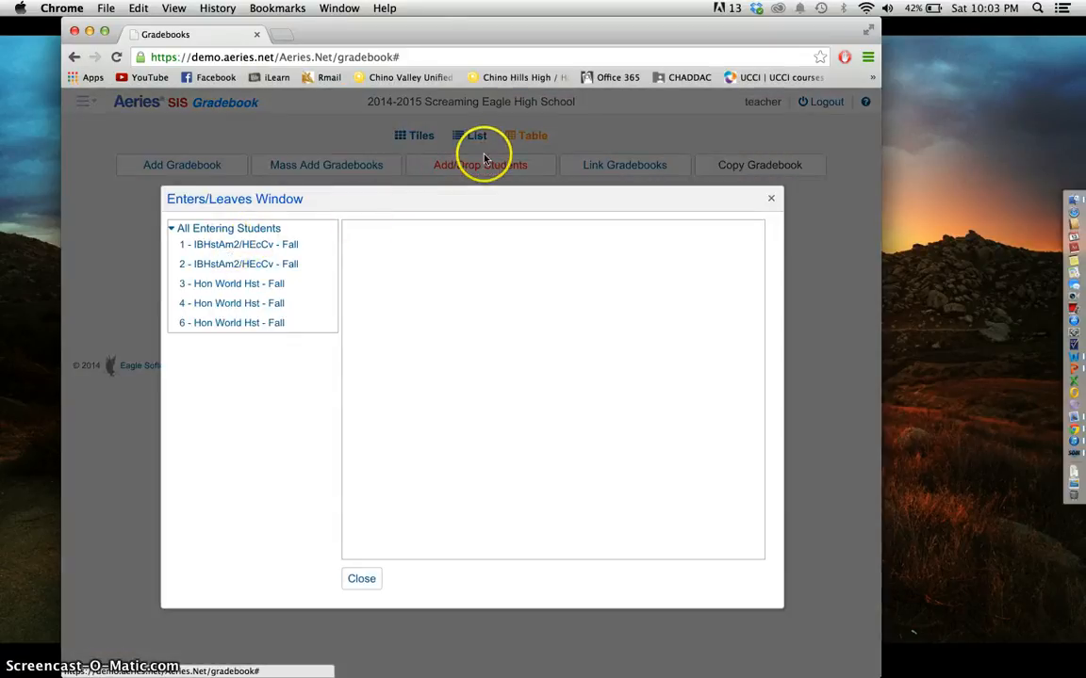
click(228, 246)
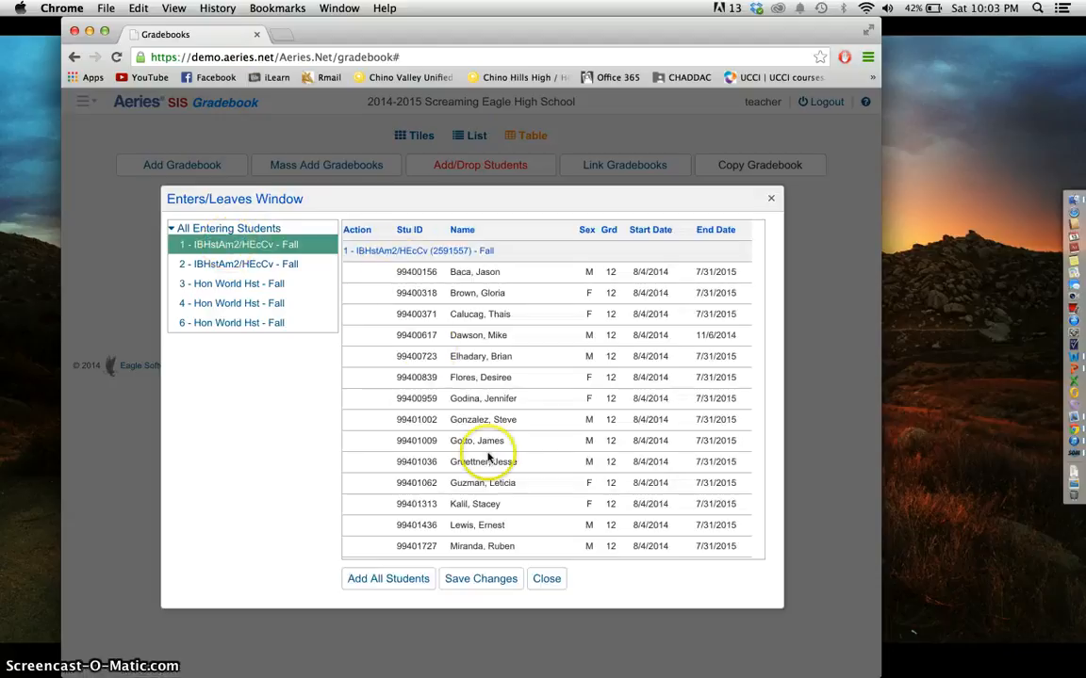
click(363, 277)
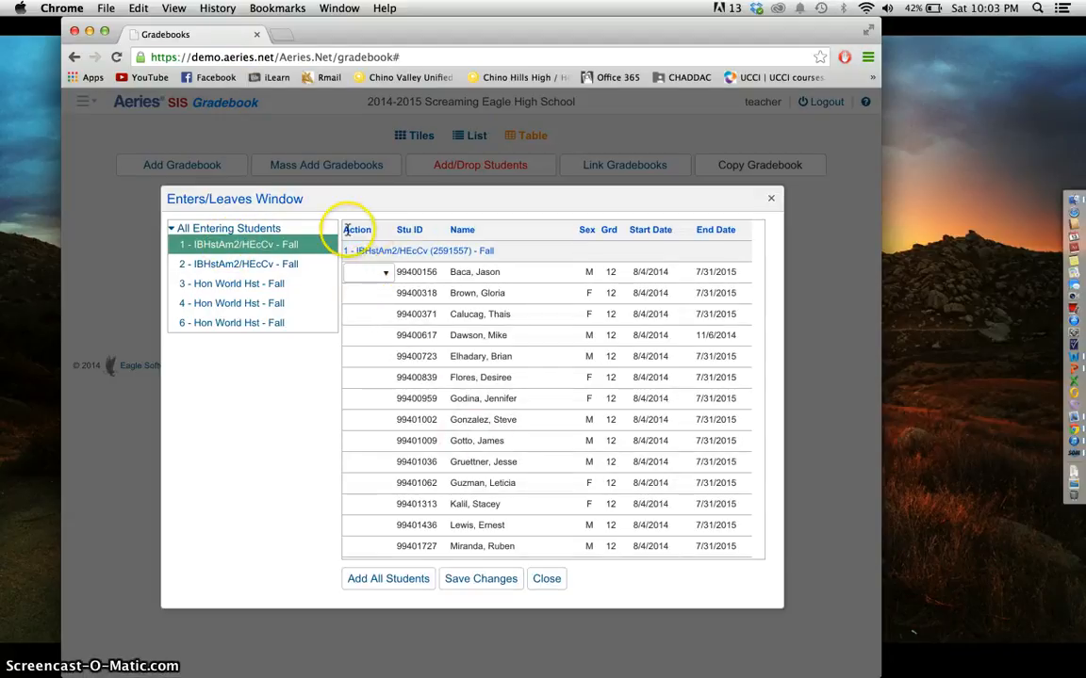
click(376, 272)
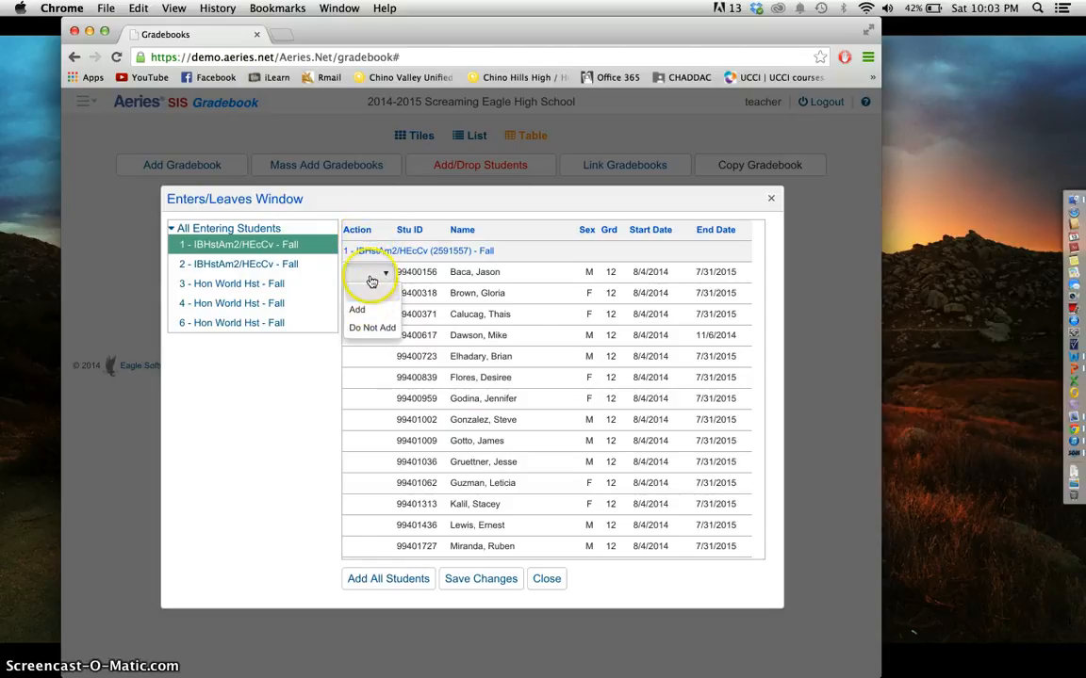
click(368, 288)
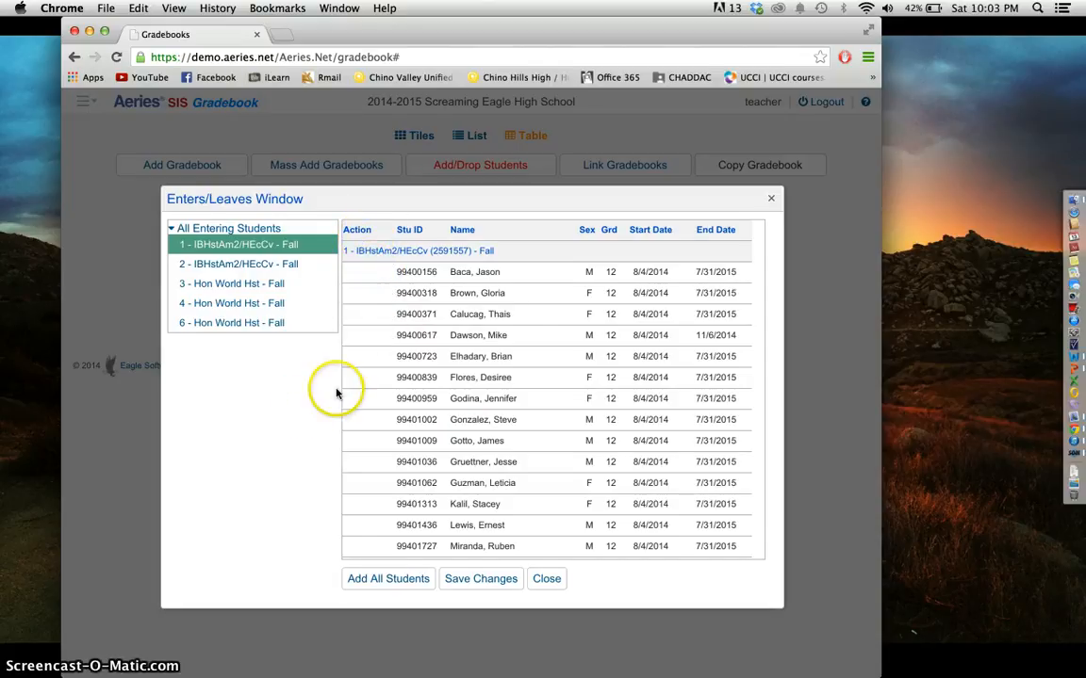
- Add all entering students to the period 1 and period 2 IBHstAm2/HEcCv Fall gradebooks
click(381, 587)
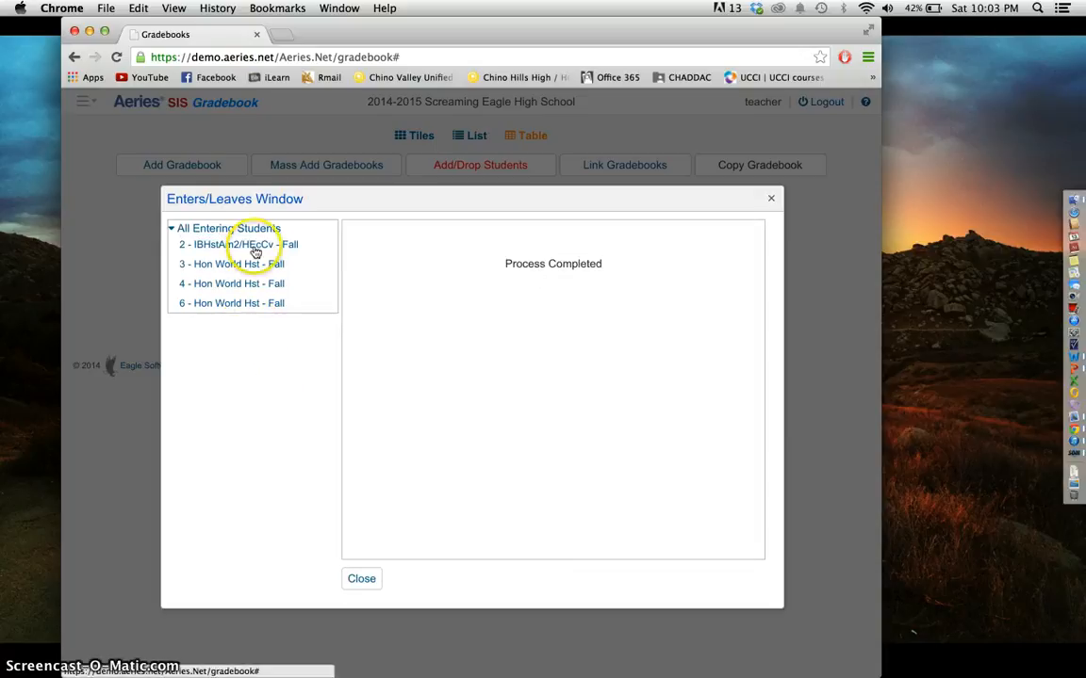
click(256, 250)
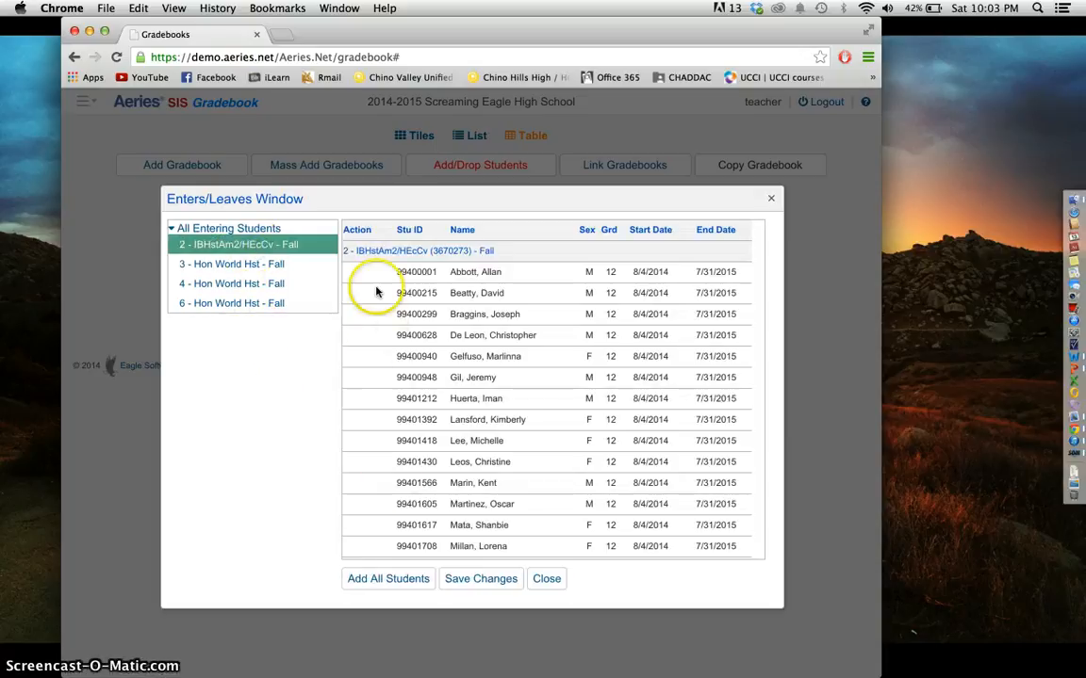
click(391, 582)
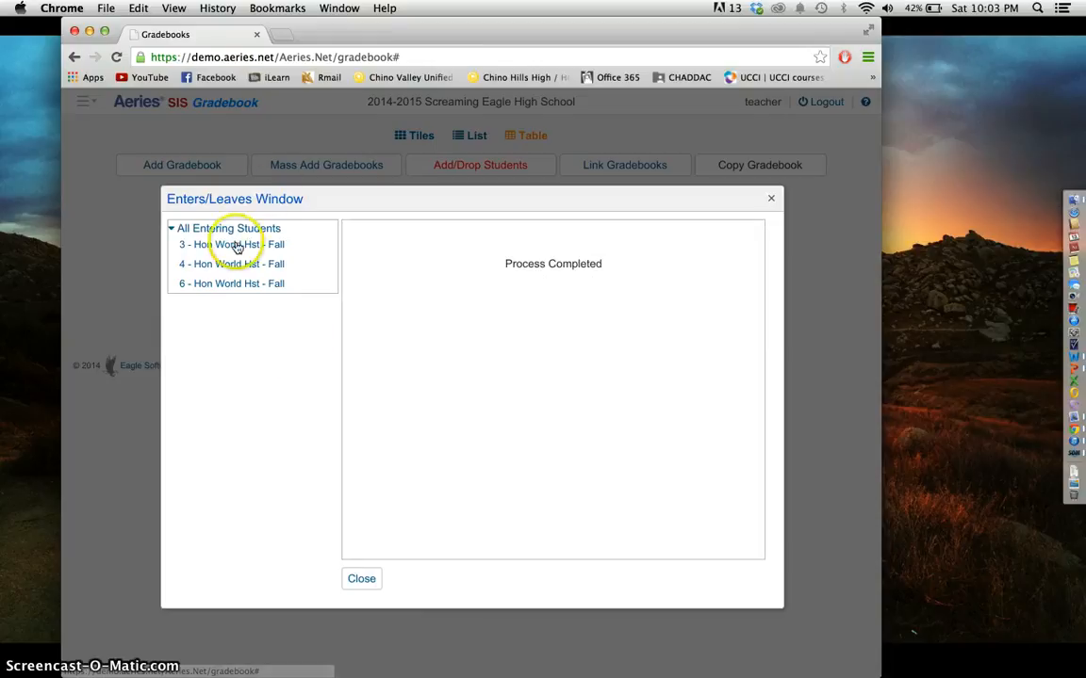
- Add all entering students to the period 3, 4 and 6 Hon World Hst Fall gradebooks and close the enters/leaves window
click(238, 247)
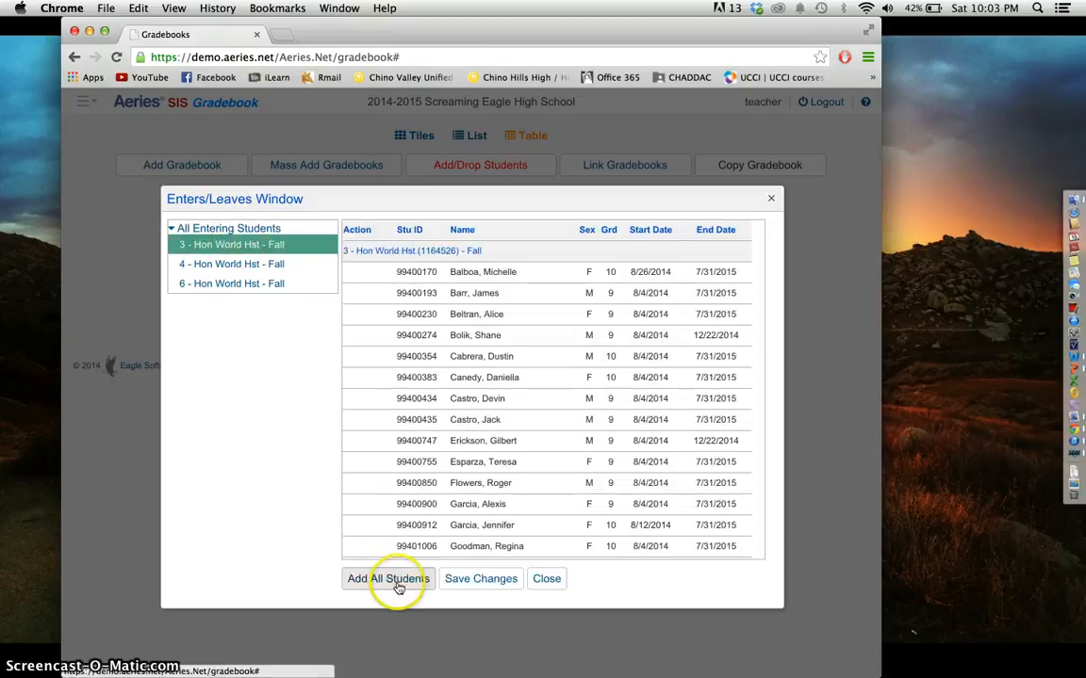
click(398, 585)
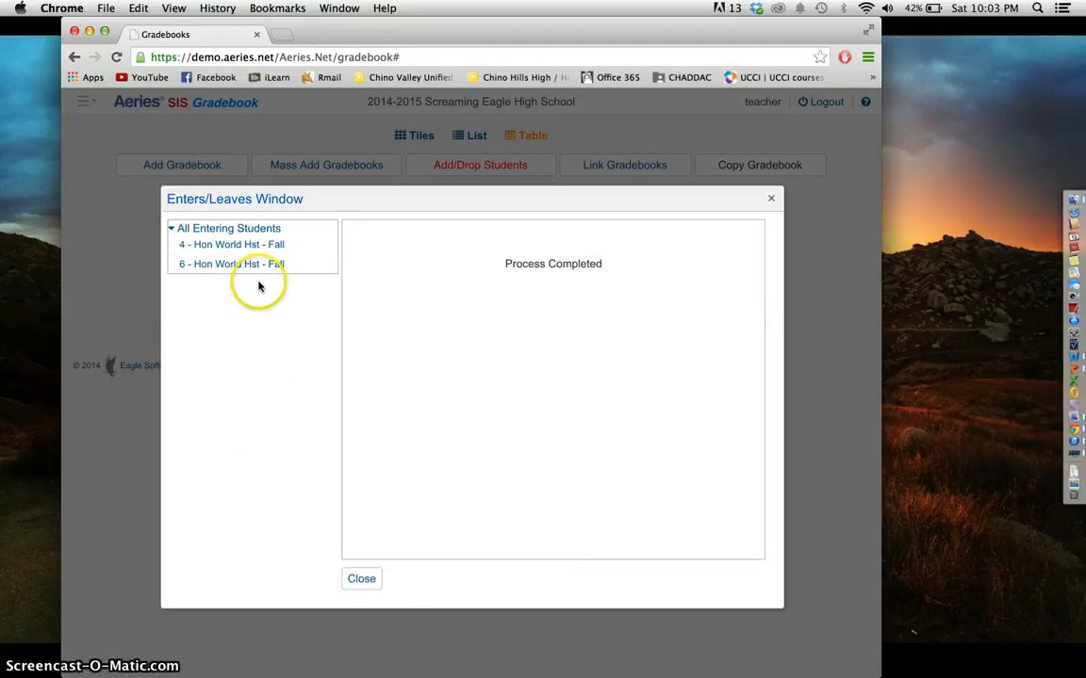
click(252, 244)
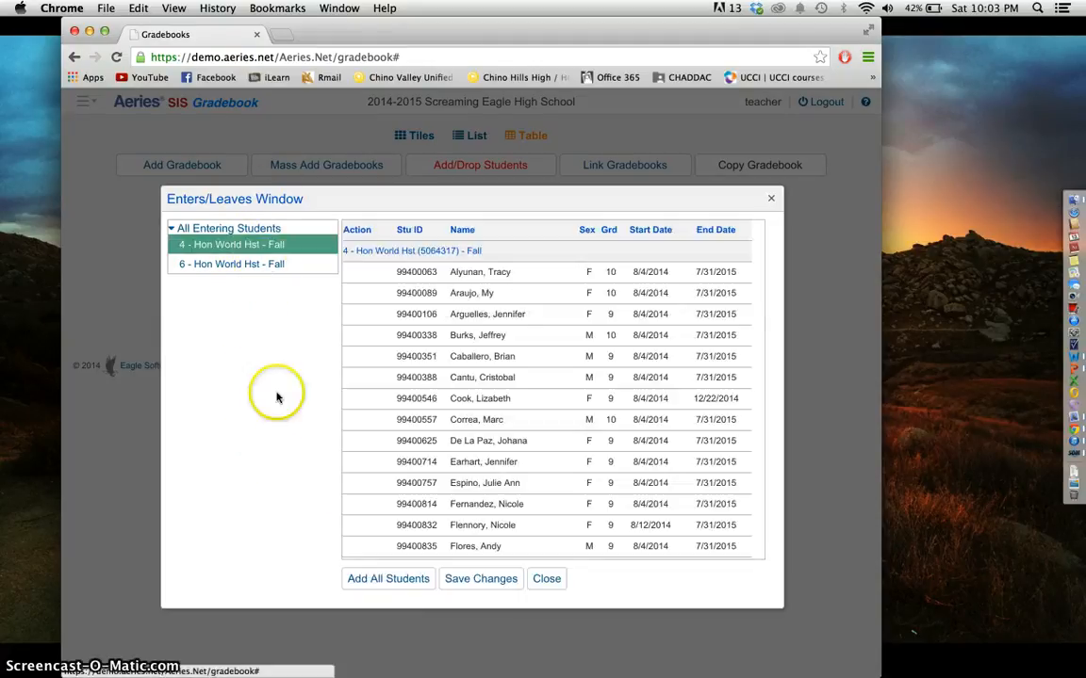
click(387, 580)
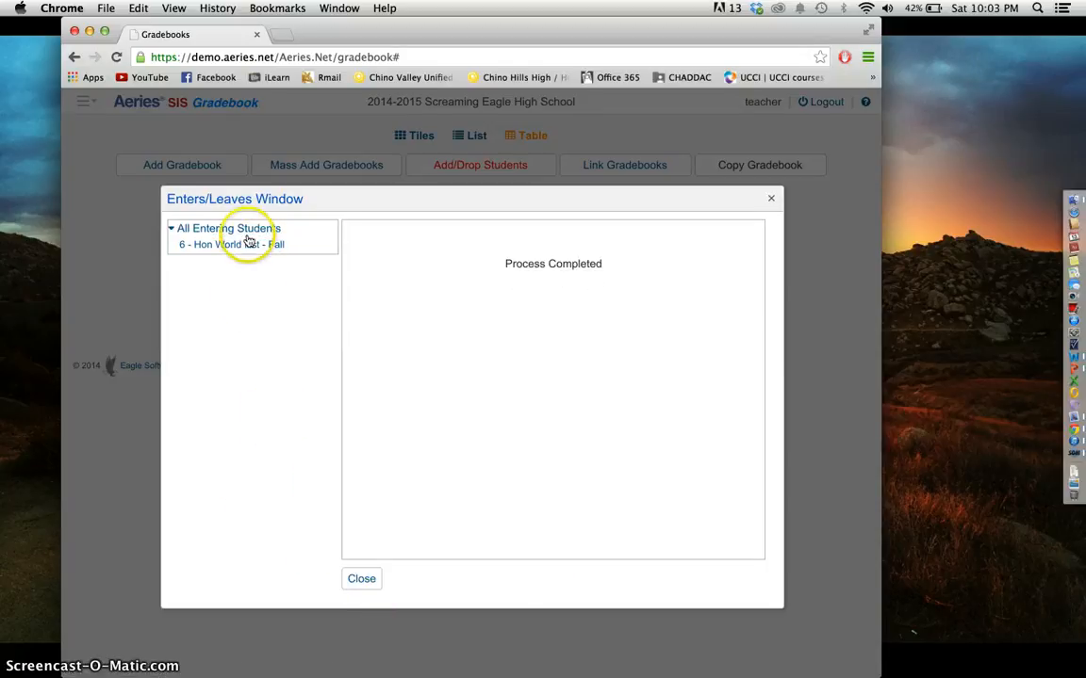
click(245, 244)
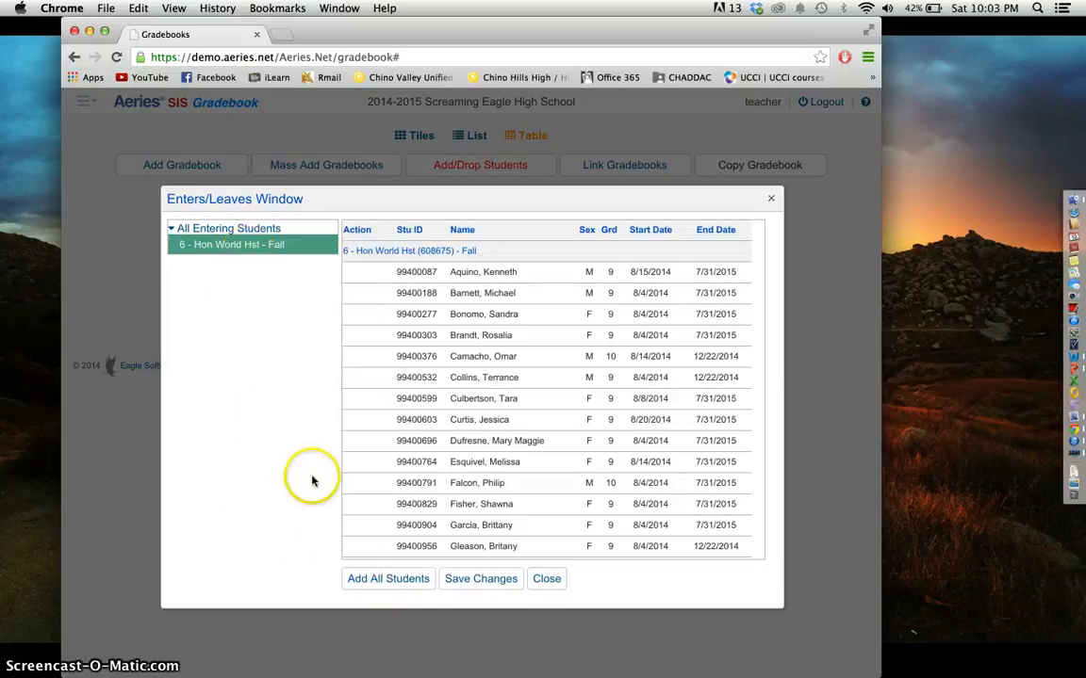
click(384, 584)
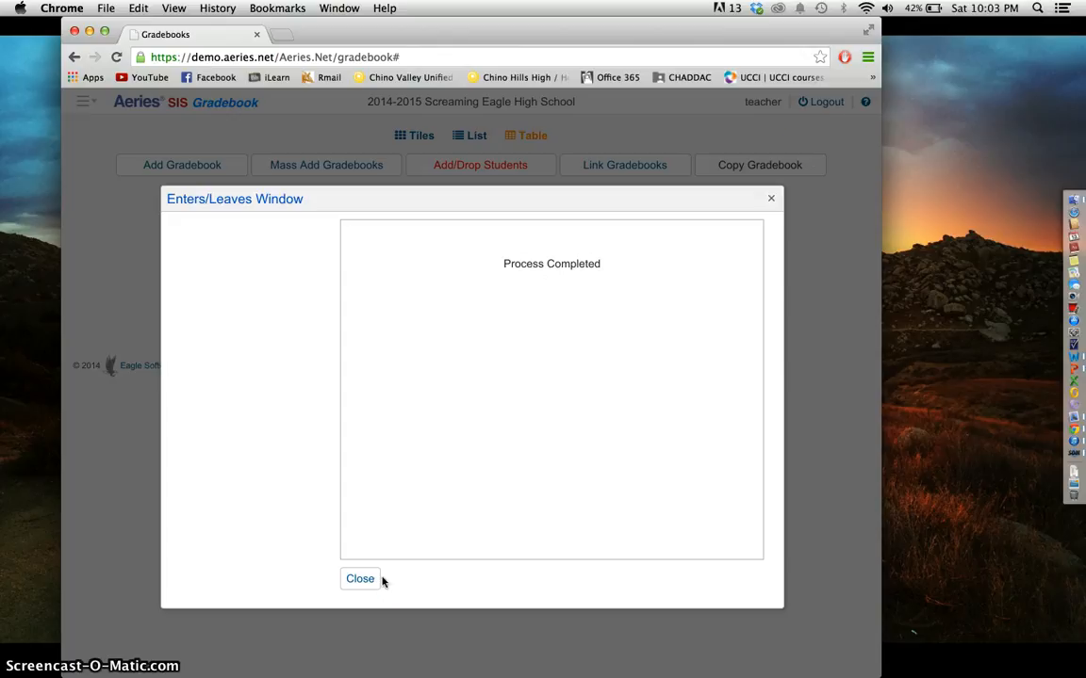
click(362, 581)
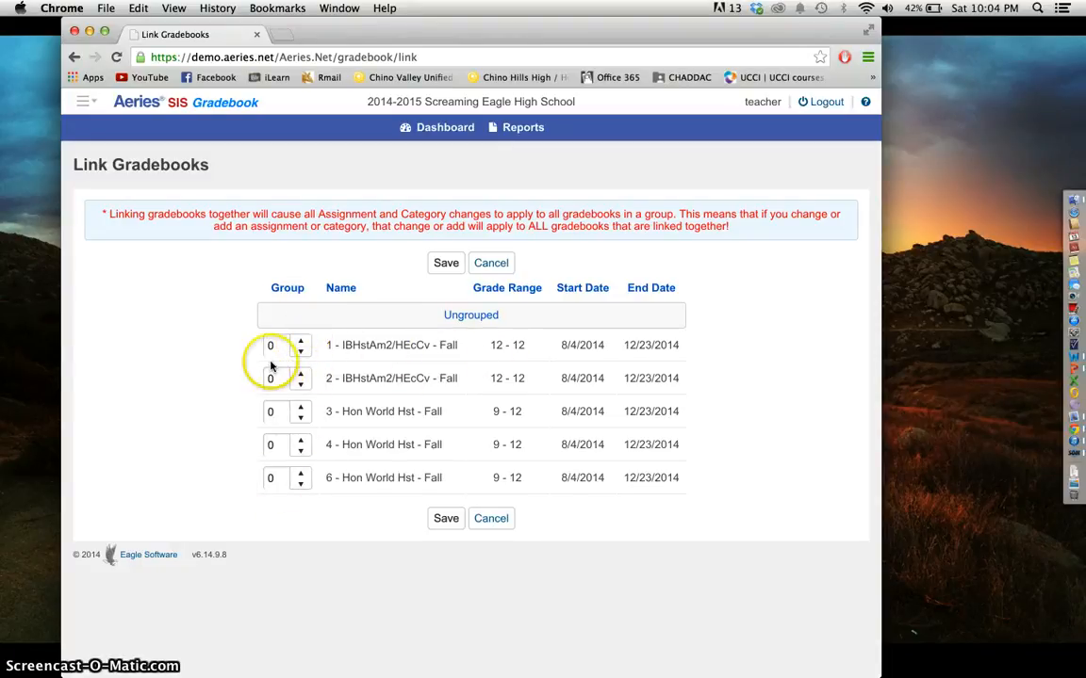
- Assign the period 1 and period 2 IBHstAm2/HEcCv Fall gradebooks to link group 1
click(462, 316)
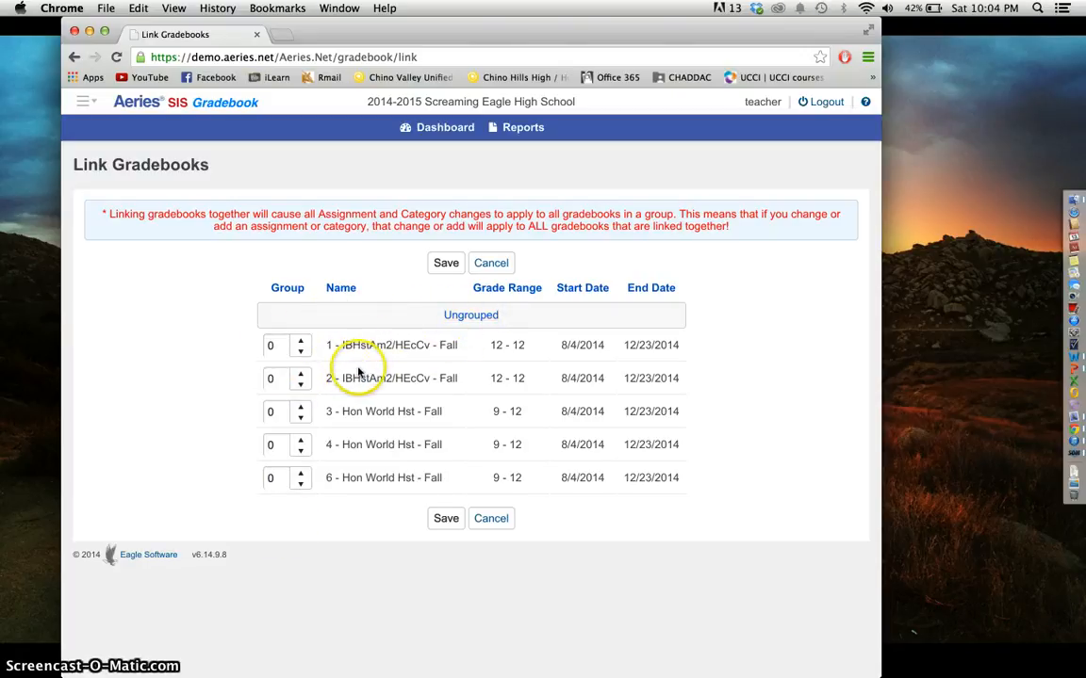
click(301, 342)
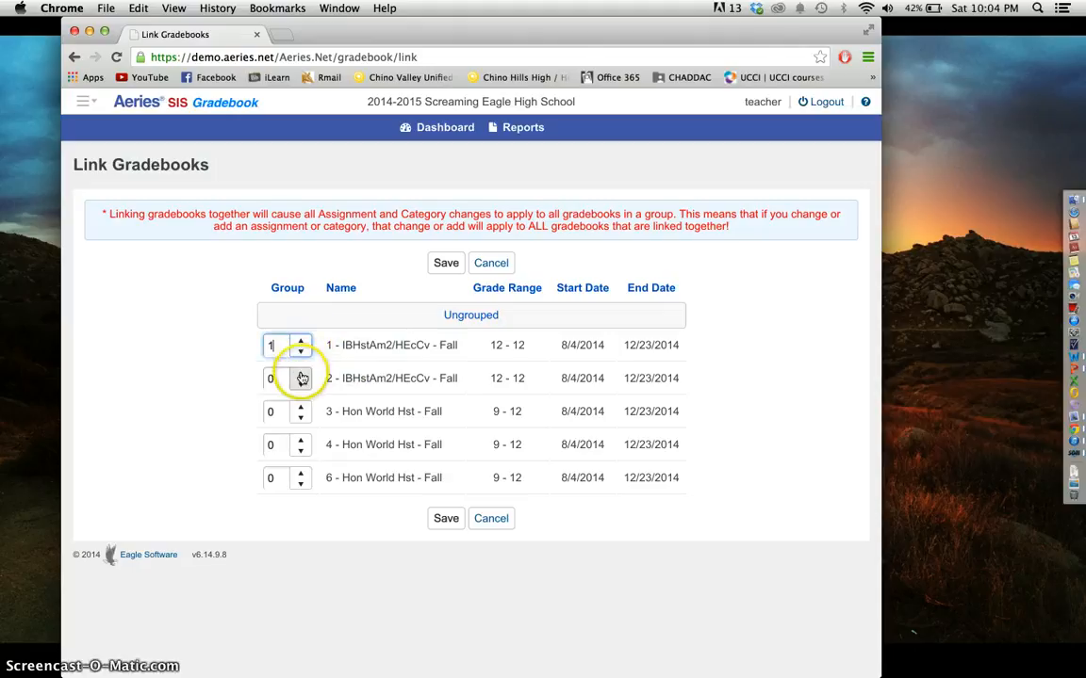
click(300, 375)
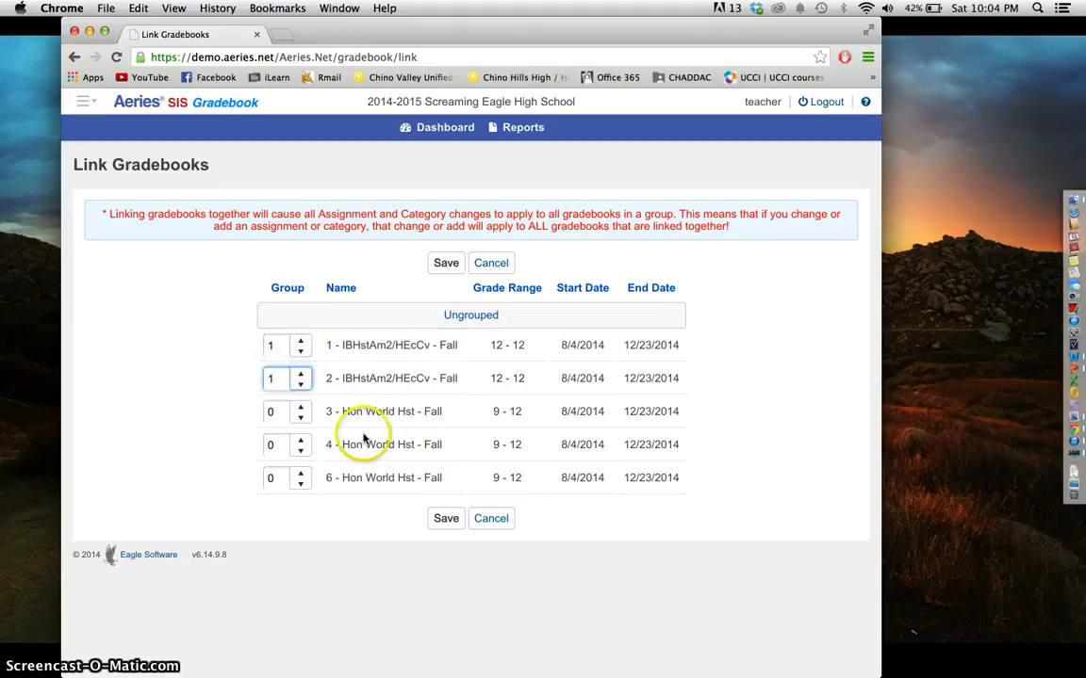
- Assign the period 3, 4 and 6 Hon World Hst Fall gradebooks to link group 2, save, and review the saved groups
click(302, 407)
click(300, 440)
click(299, 440)
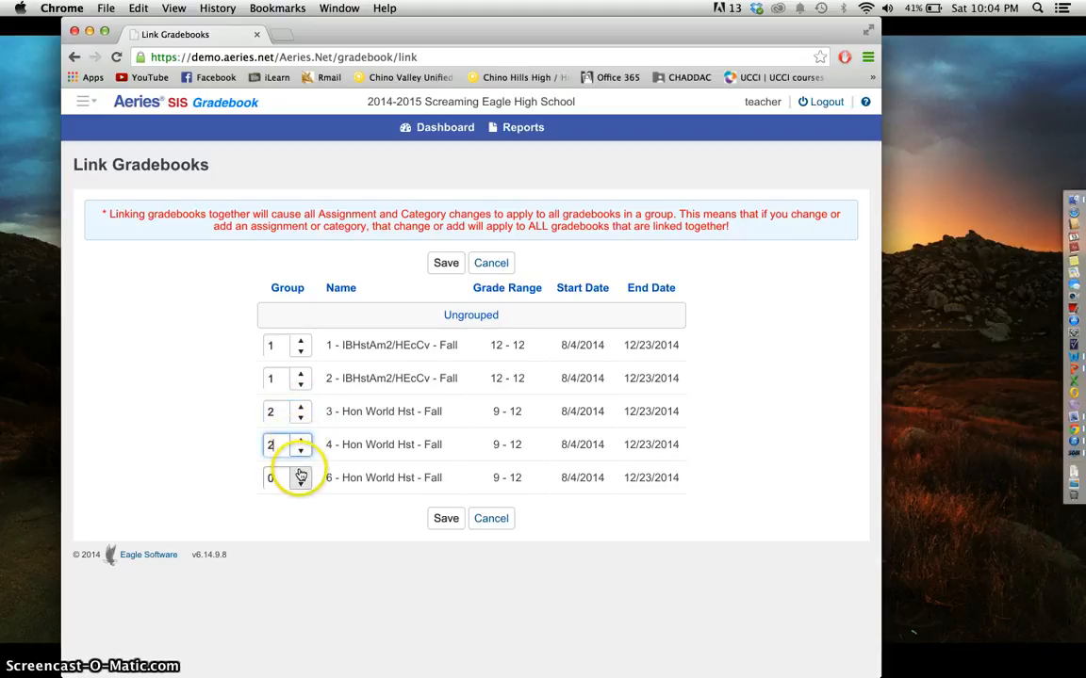
click(300, 473)
click(300, 473)
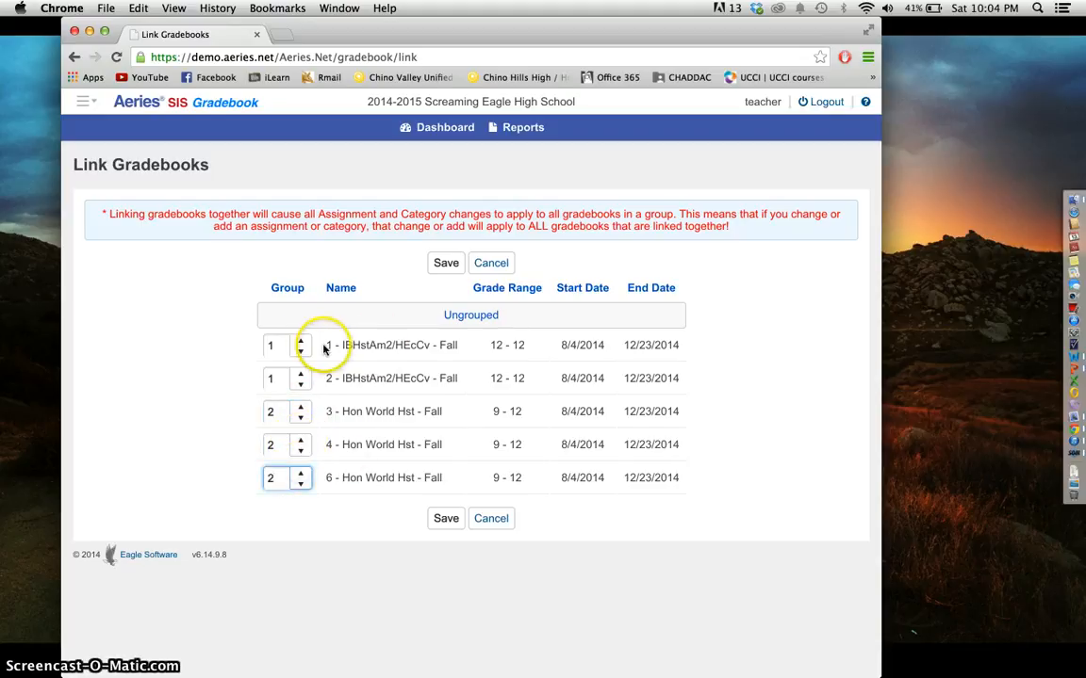
click(357, 377)
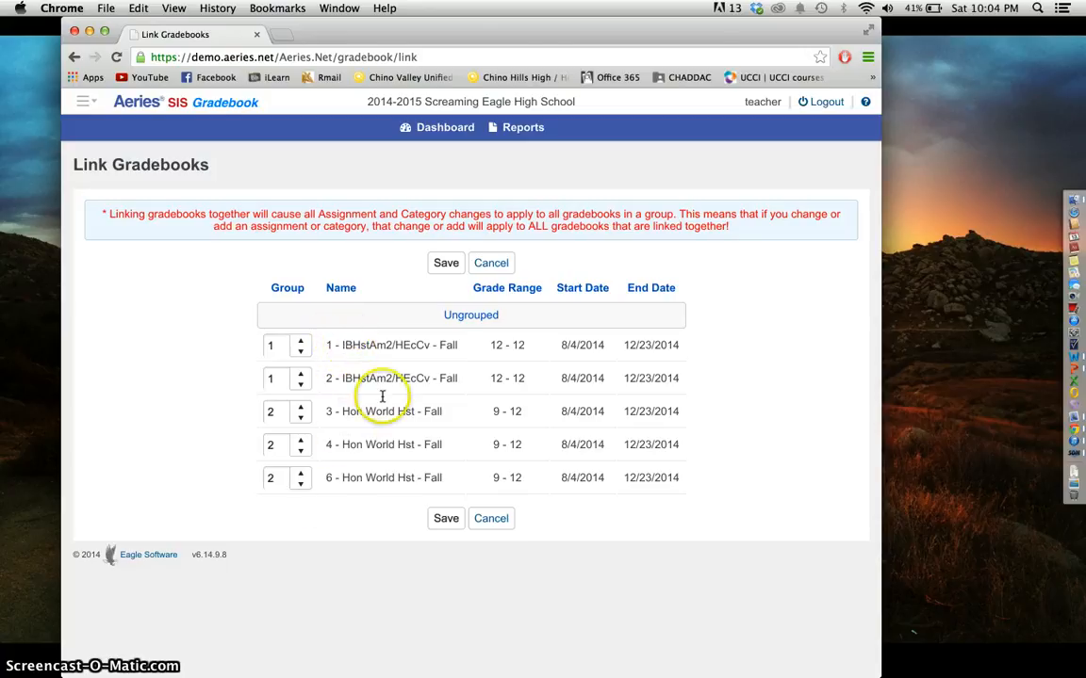
click(449, 519)
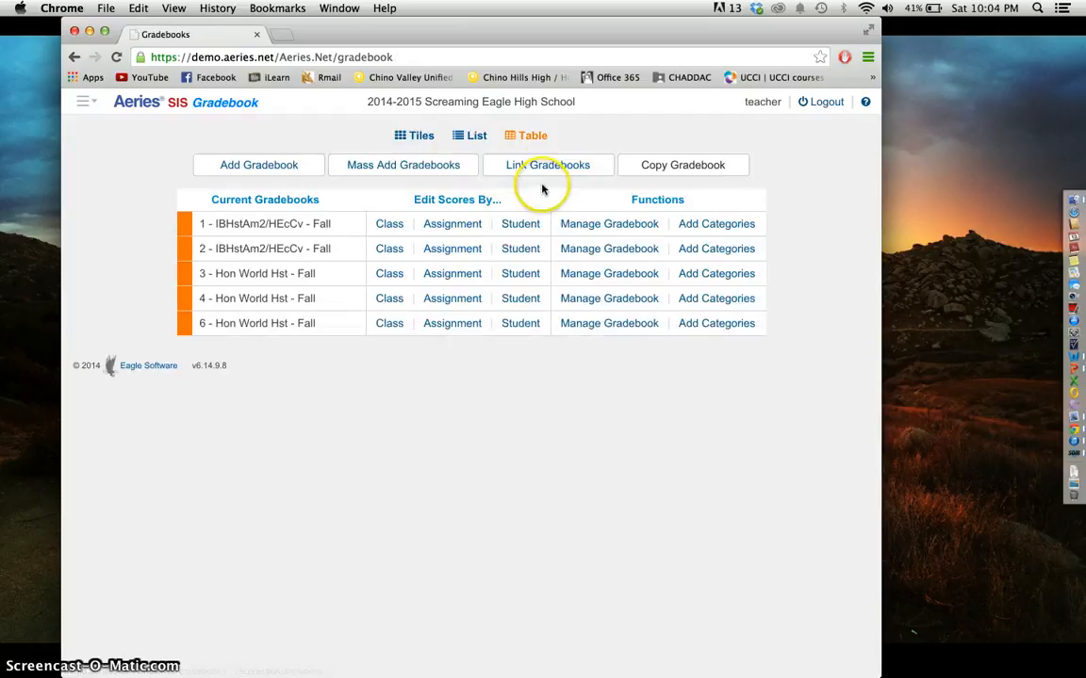
click(551, 169)
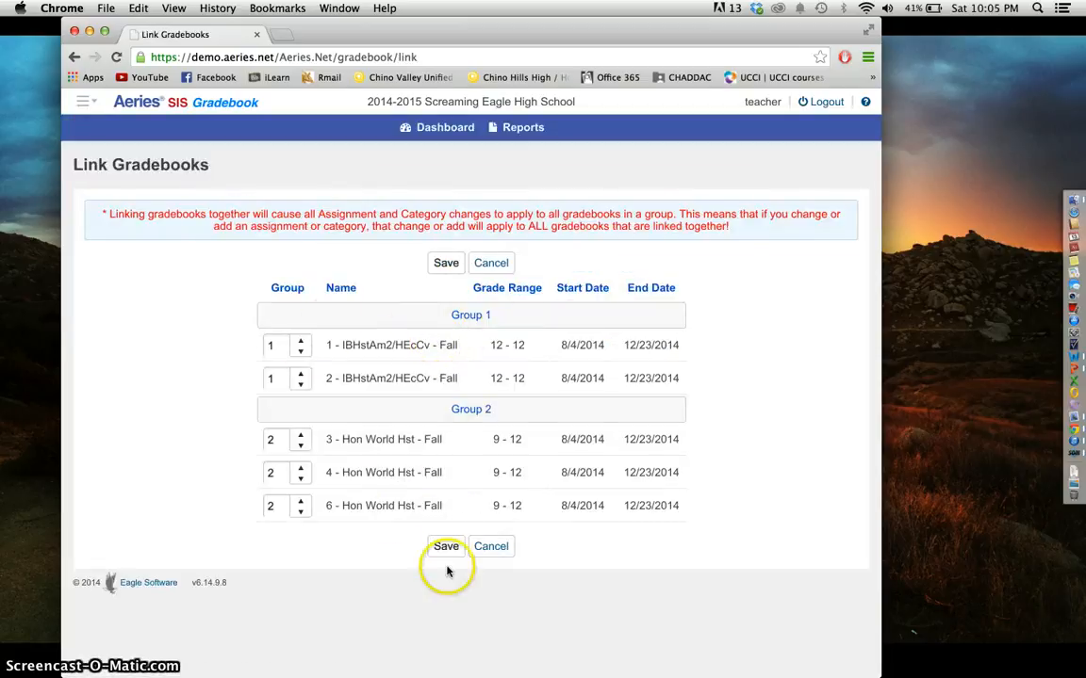
click(438, 128)
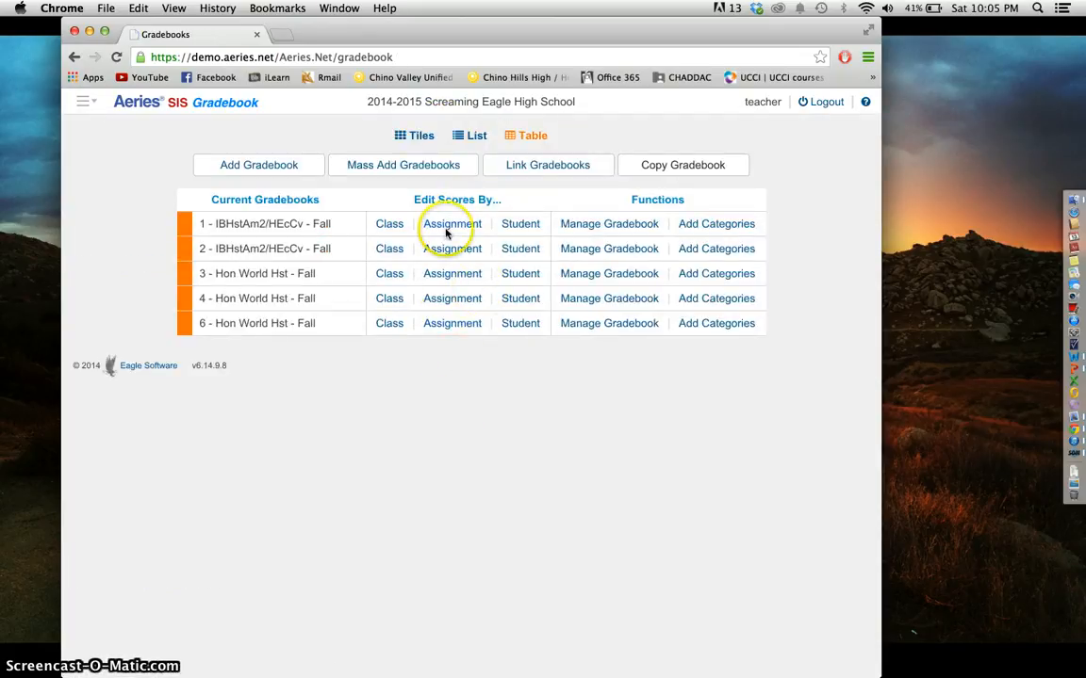
- Compare the Tiles, List and Table layouts of the gradebook dashboard, including the period 1 gradebook's details, and end in the Table layout
click(418, 136)
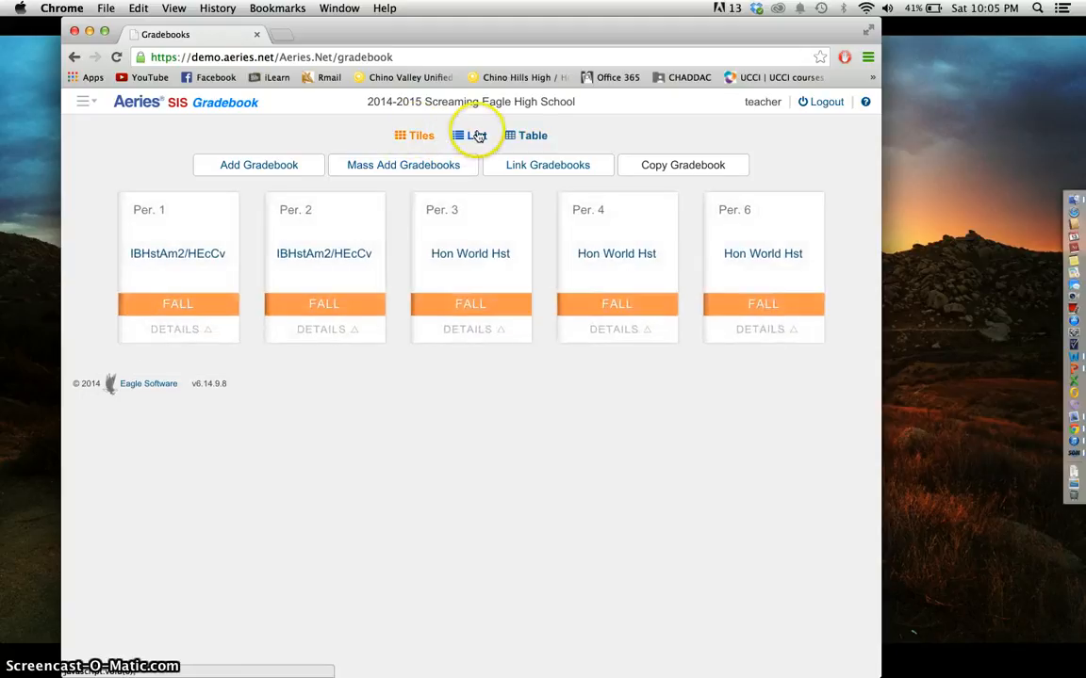
click(476, 134)
click(526, 135)
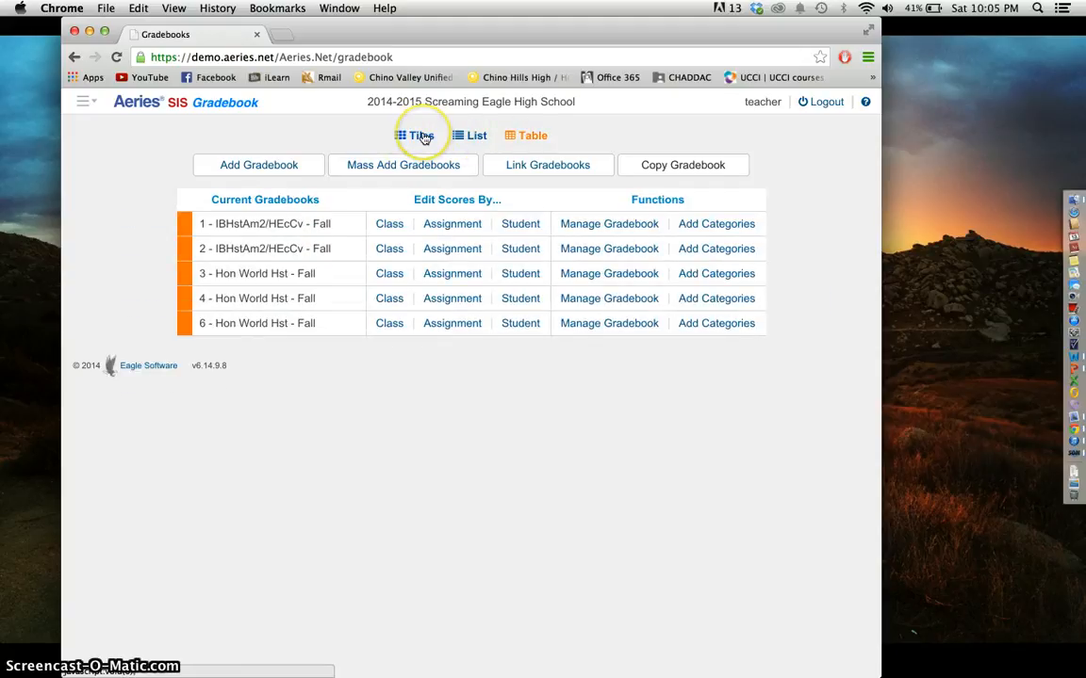
click(422, 137)
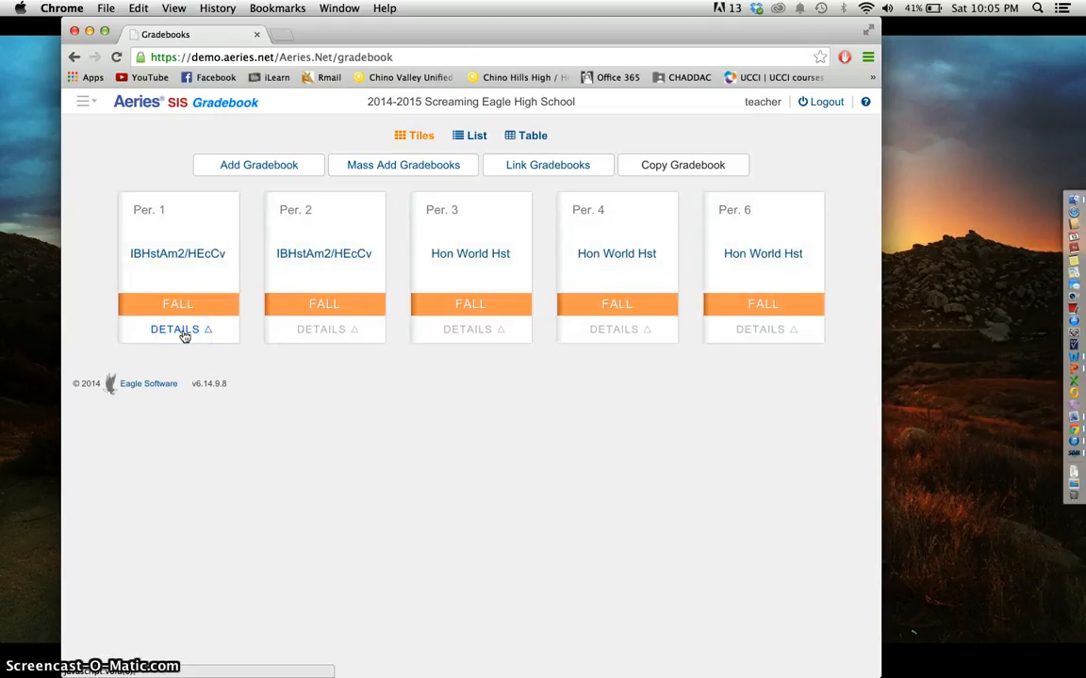
click(184, 333)
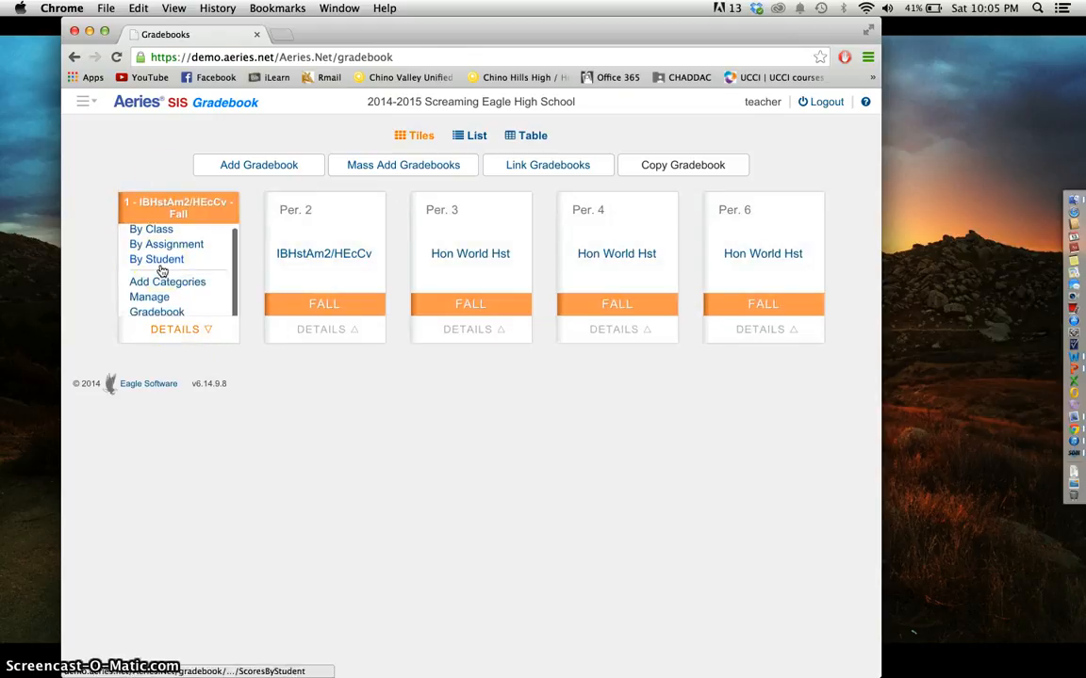
click(191, 331)
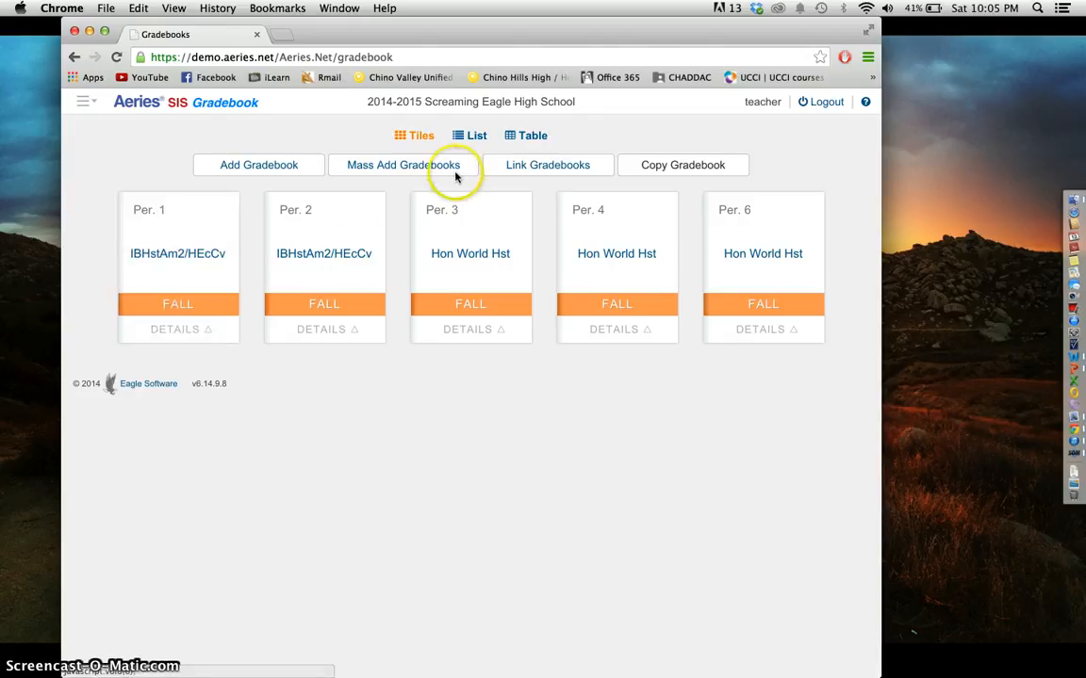
click(472, 136)
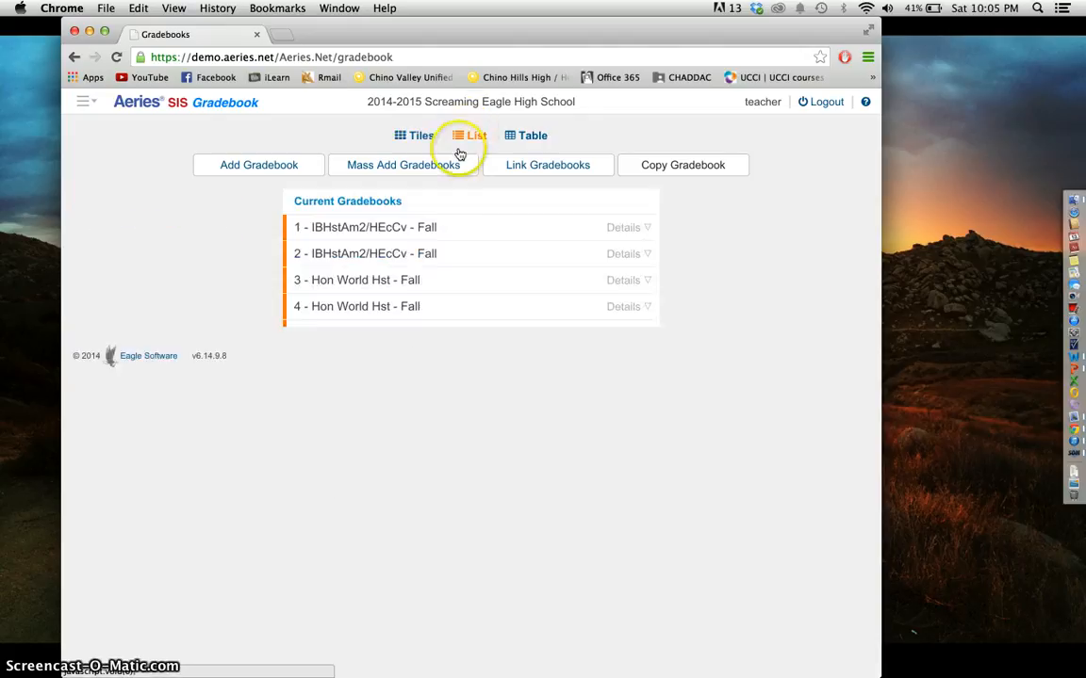
click(641, 232)
click(527, 133)
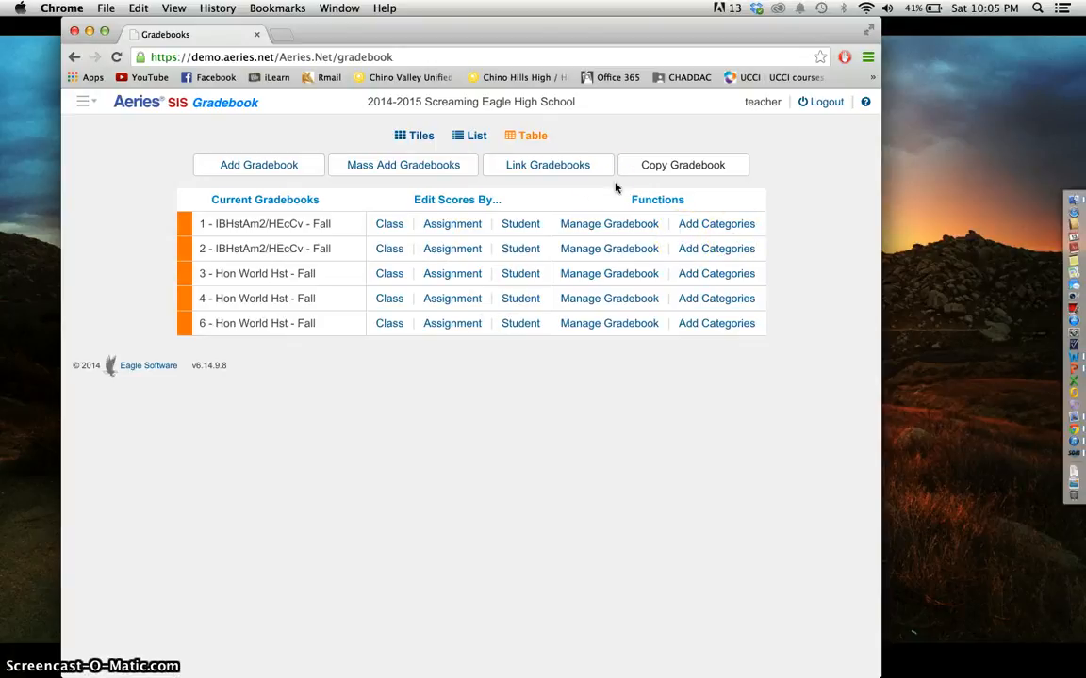
- Enable weighted scoring for the period 1 IBHstAm2/HEcCv Fall gradebook and save a CW/HW category worth 30% of the grade
click(717, 224)
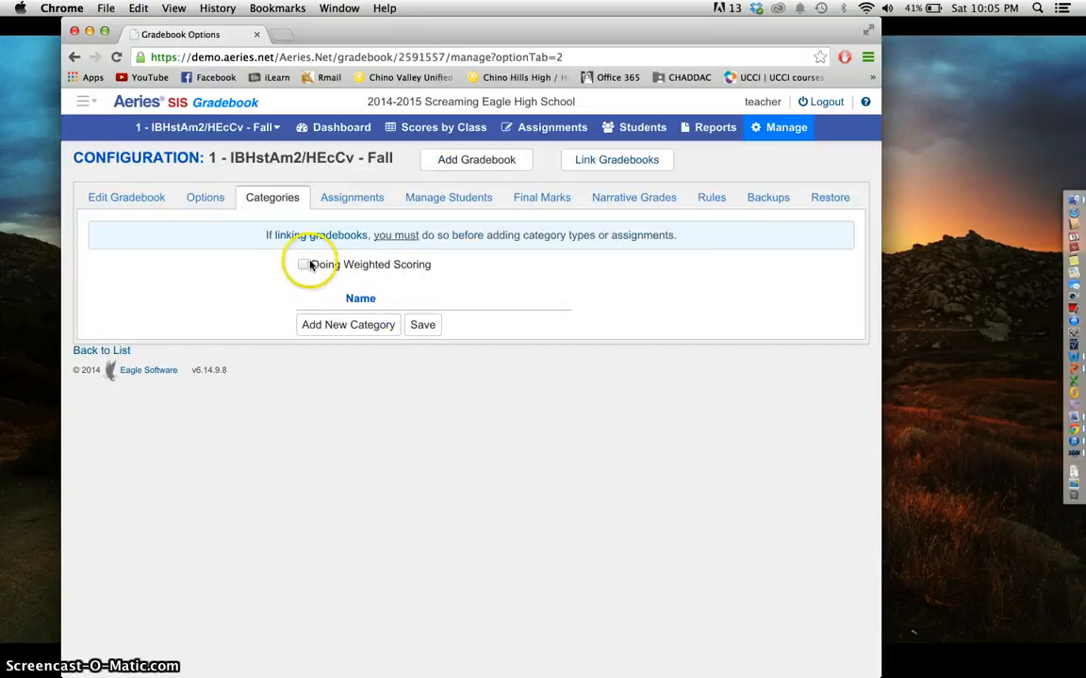
click(302, 264)
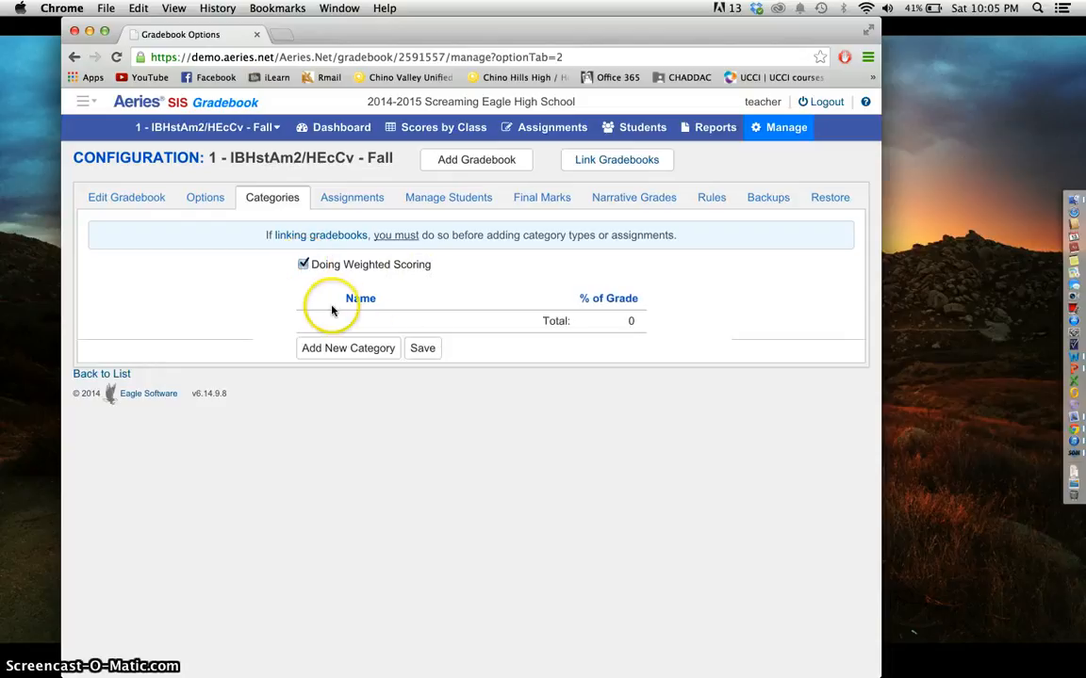
click(340, 347)
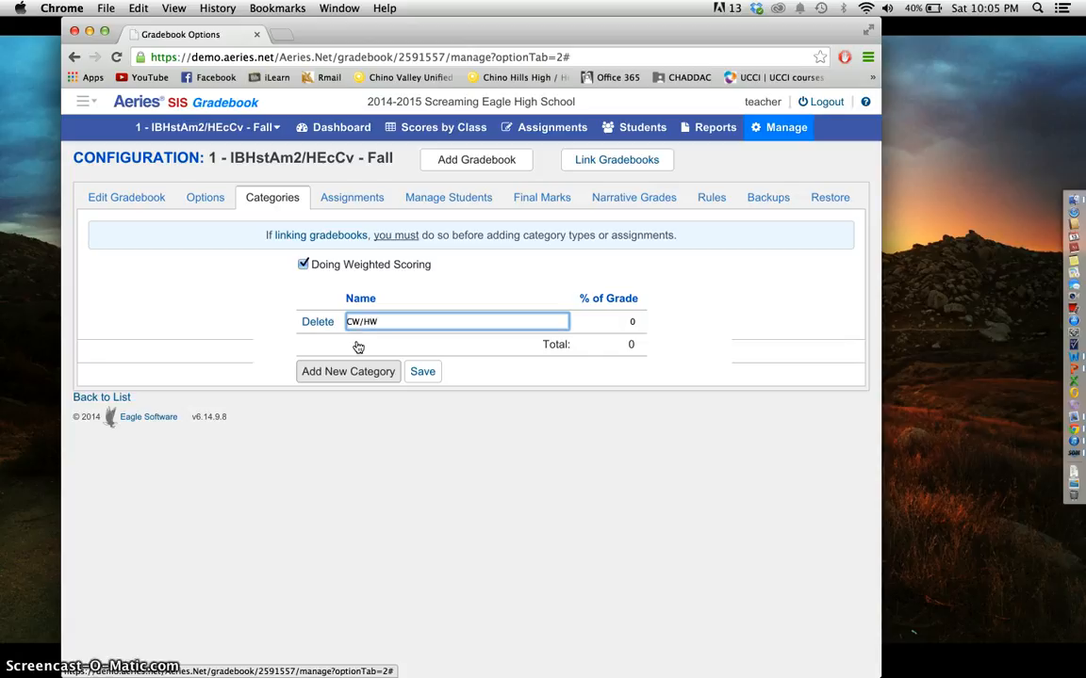
click(630, 321)
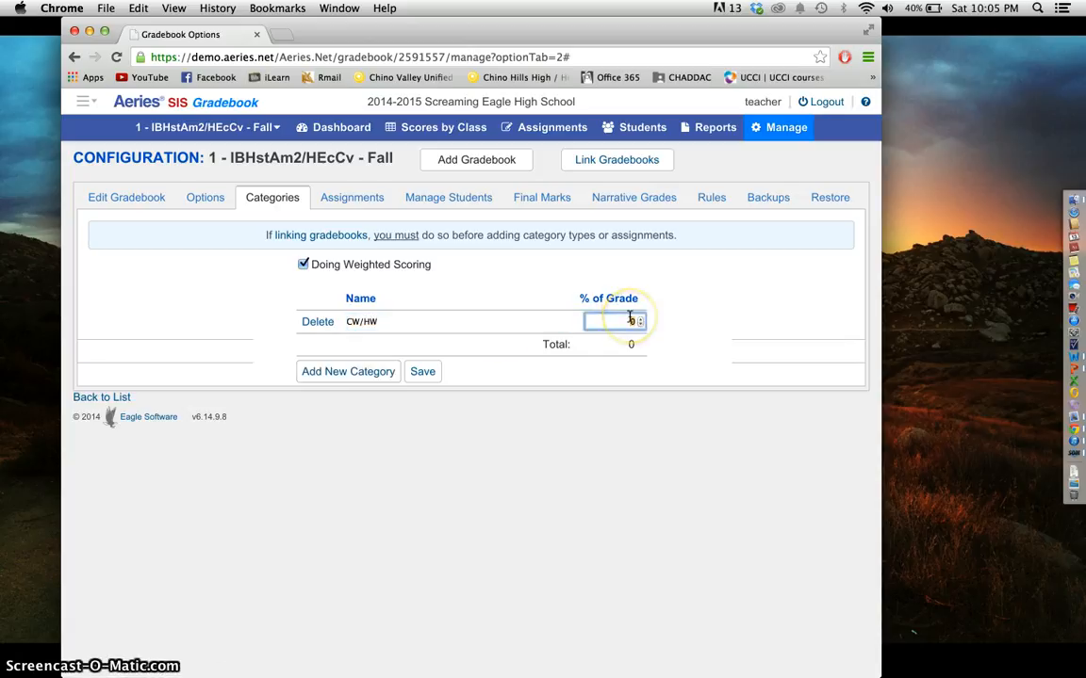
text(30)
click(415, 373)
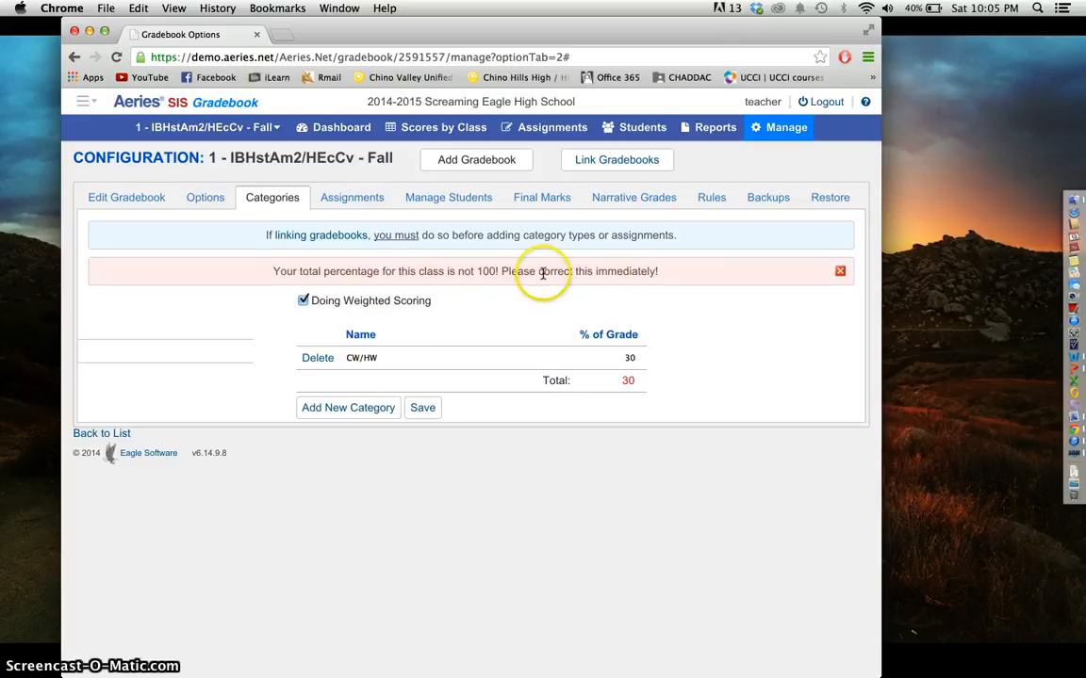
- Add an Exams category worth 70% of the grade to the period 1 gradebook and save the categories
click(361, 410)
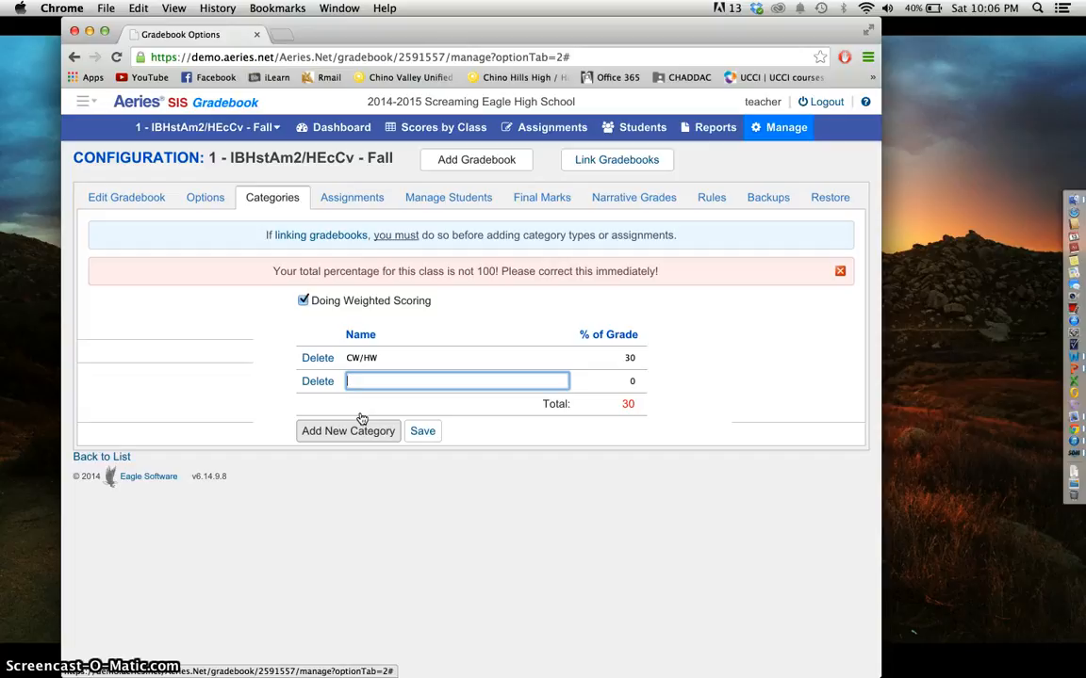
click(630, 380)
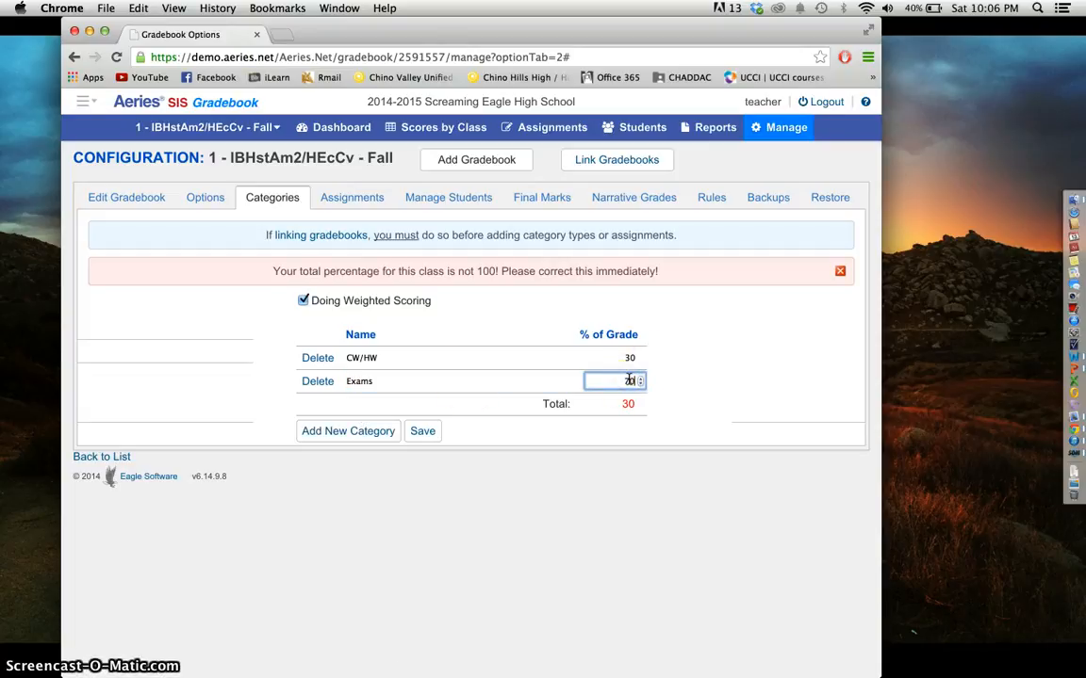
click(589, 431)
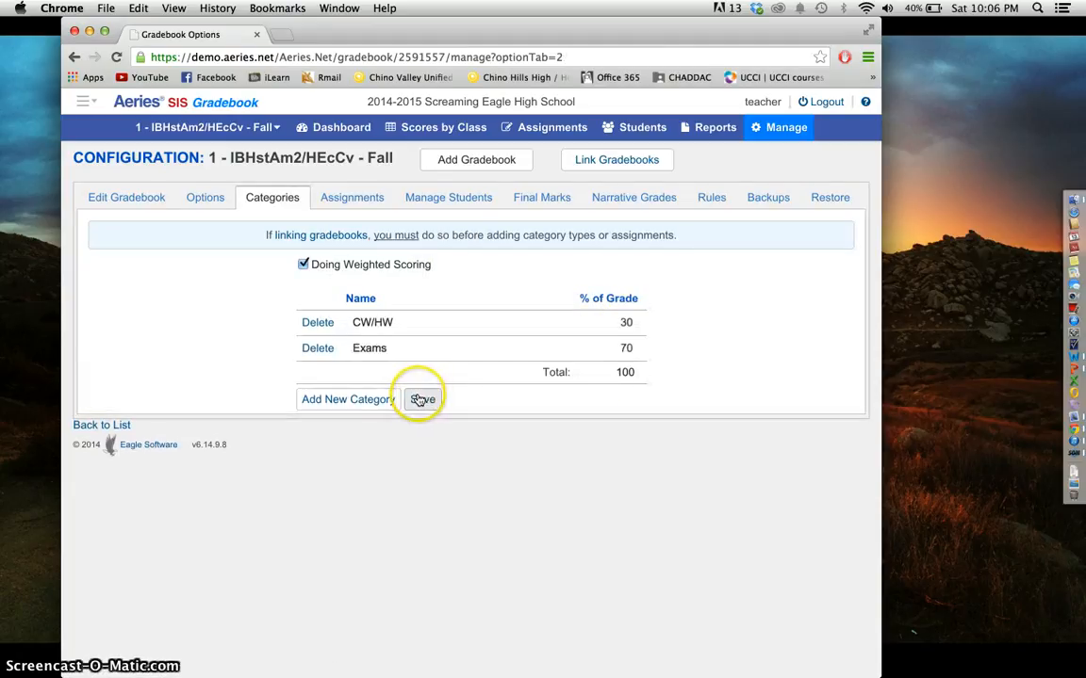
- Enable weighted scoring for the period 3 Hon World Hst Fall gradebook and add a CW/HW category worth 30% of the grade
click(332, 138)
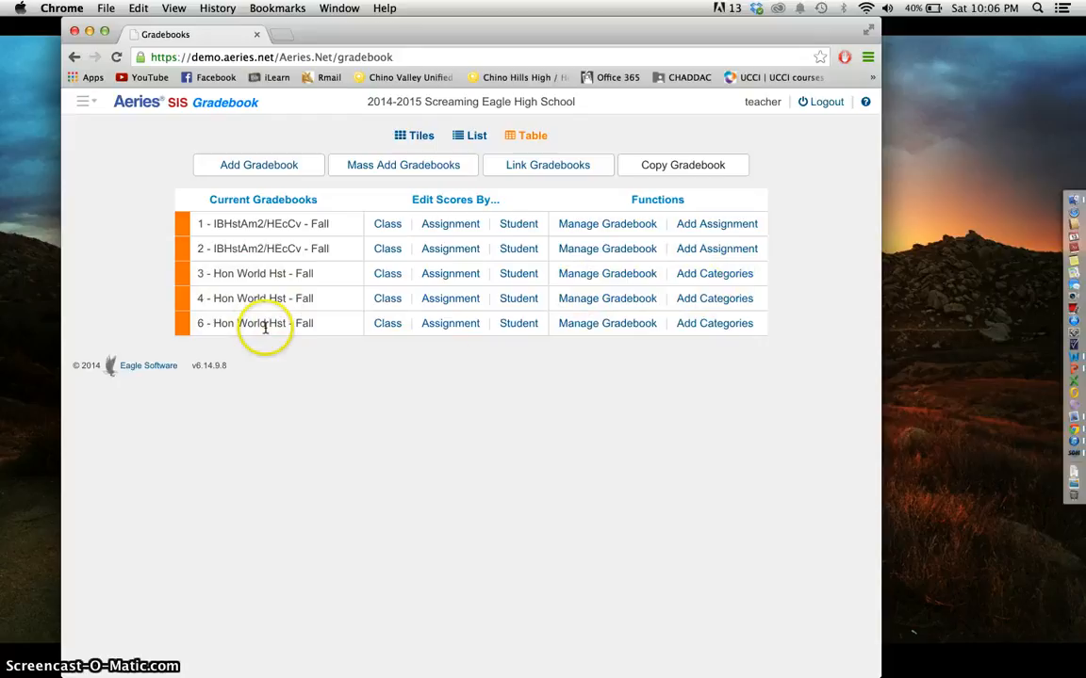
click(718, 273)
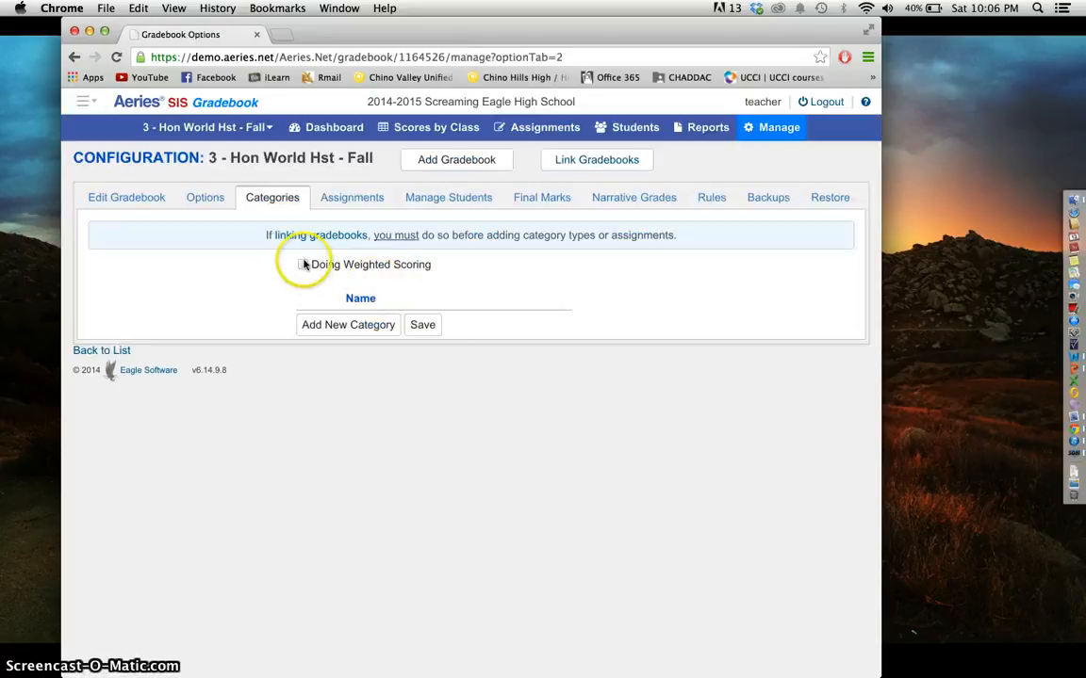
click(302, 265)
click(335, 350)
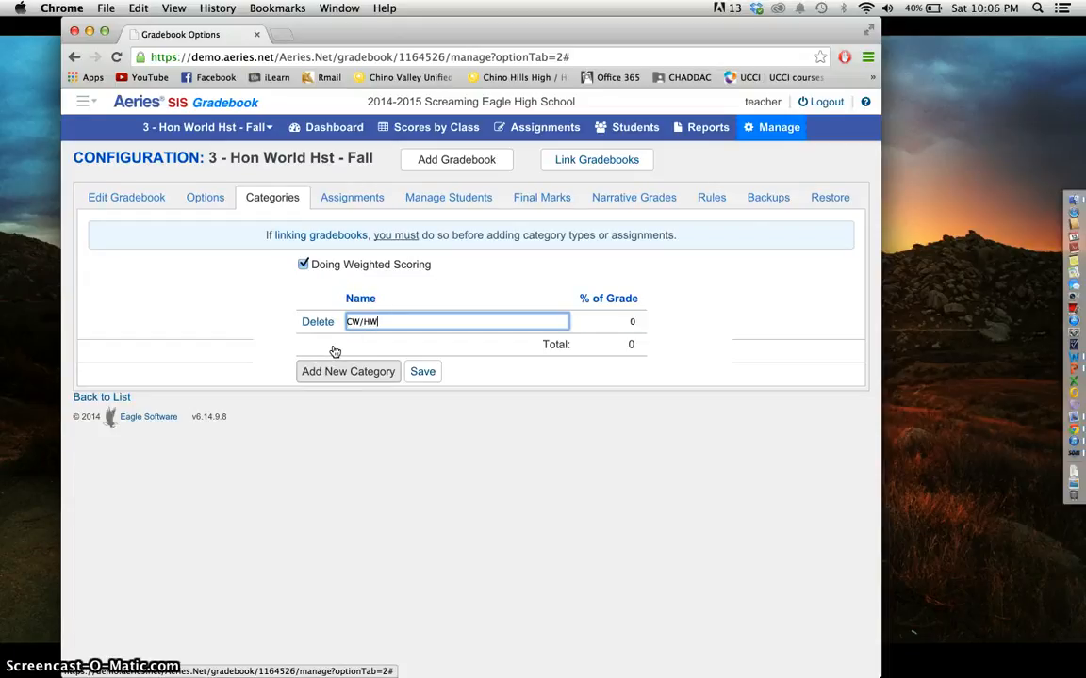
key(Tab)
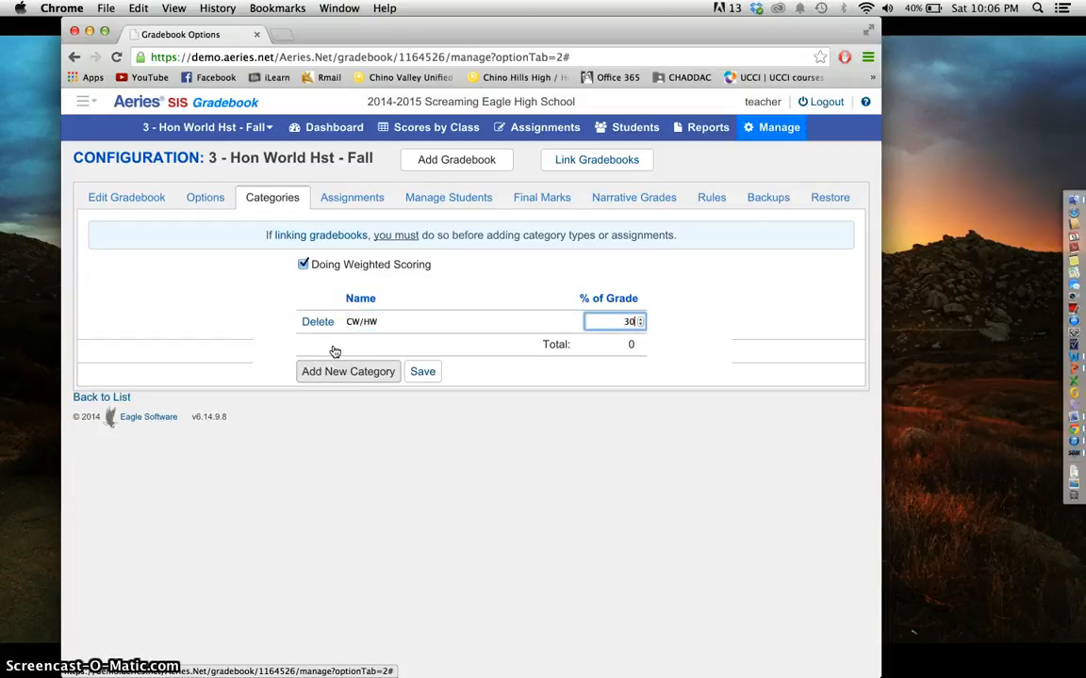
key(Tab)
- Add an Exams category worth 70% of the grade to the period 3 gradebook and save the categories
key(Return)
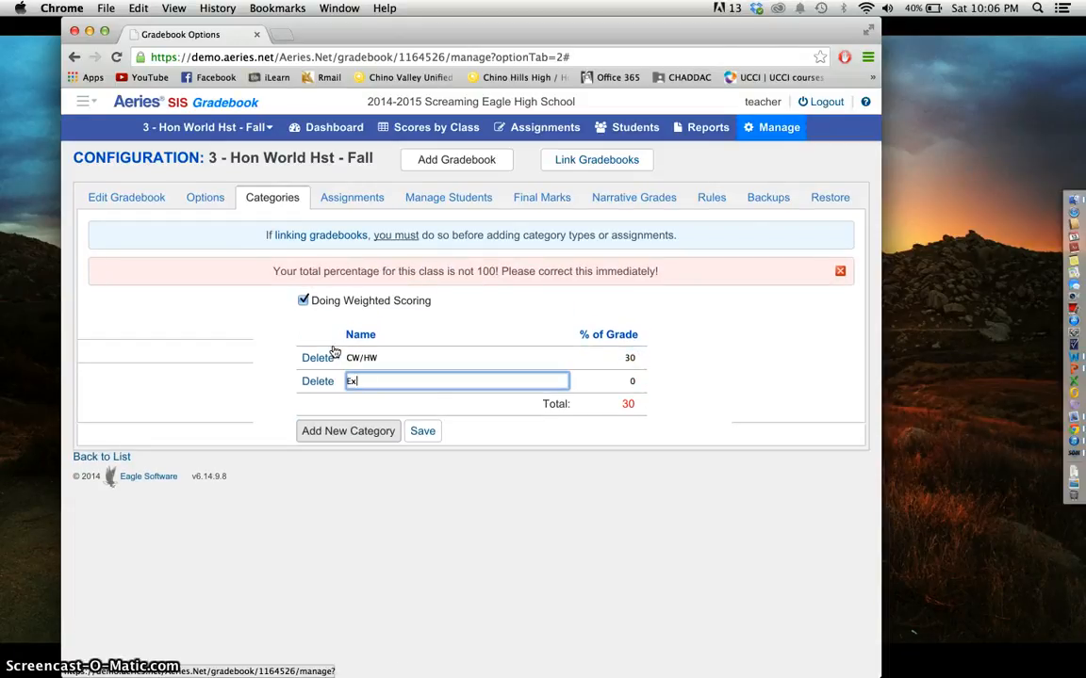
key(Tab)
text(70)
key(Tab)
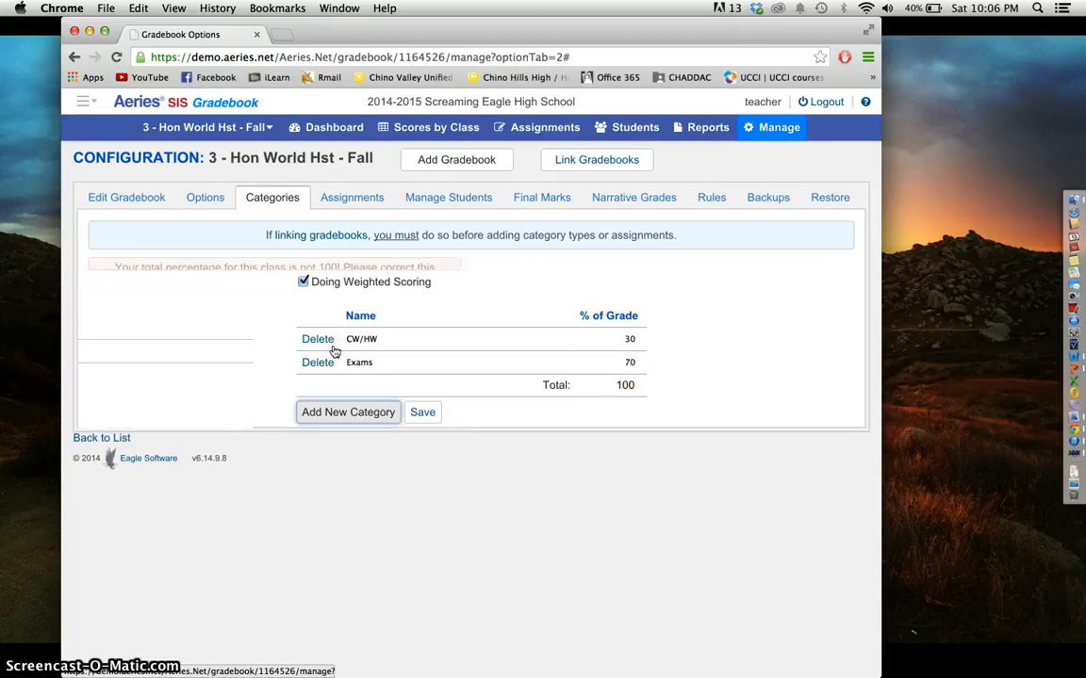
key(Return)
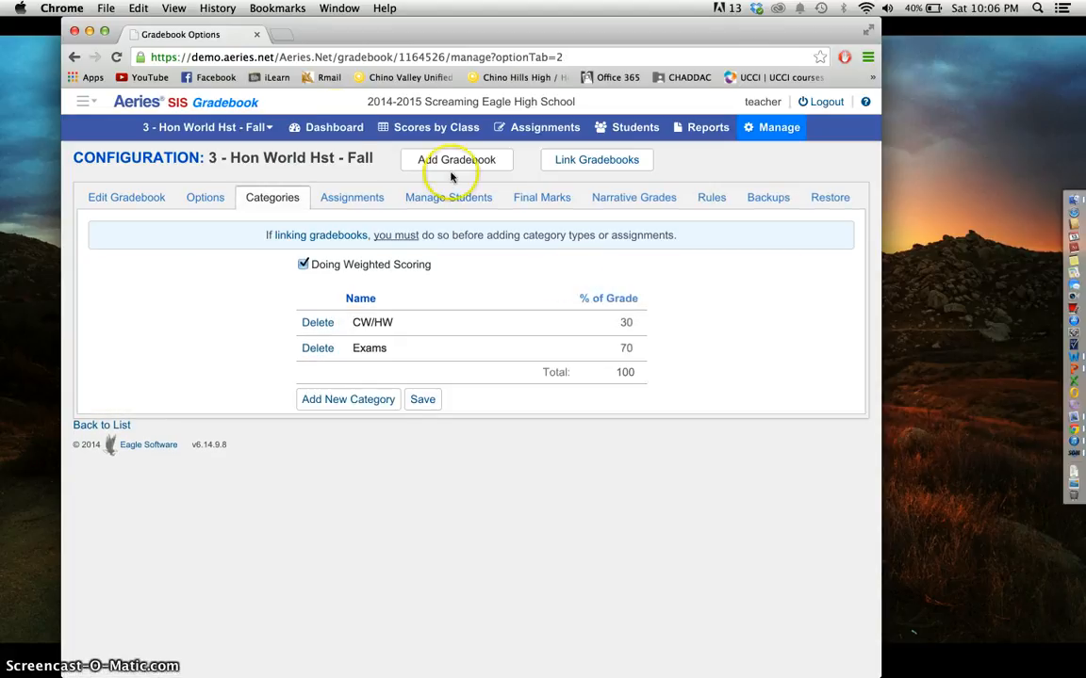
- Start a period 1 gradebook assignment named "Bring Classroom Materials" with the description "Materials listed on syllabus/Schoolwires"
click(332, 131)
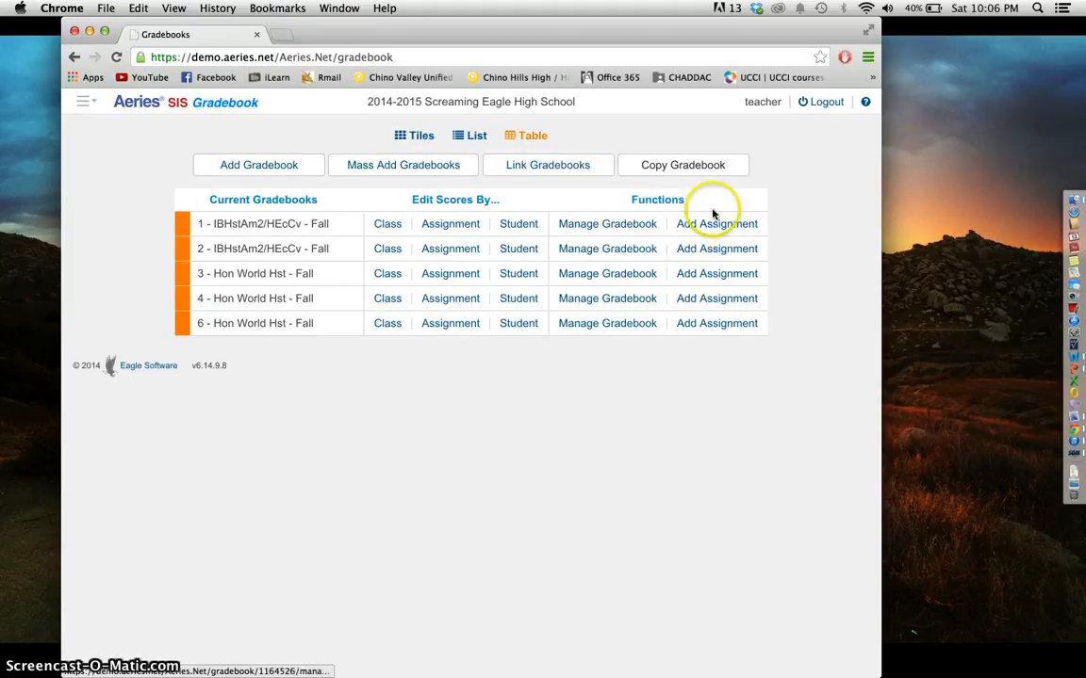
click(697, 224)
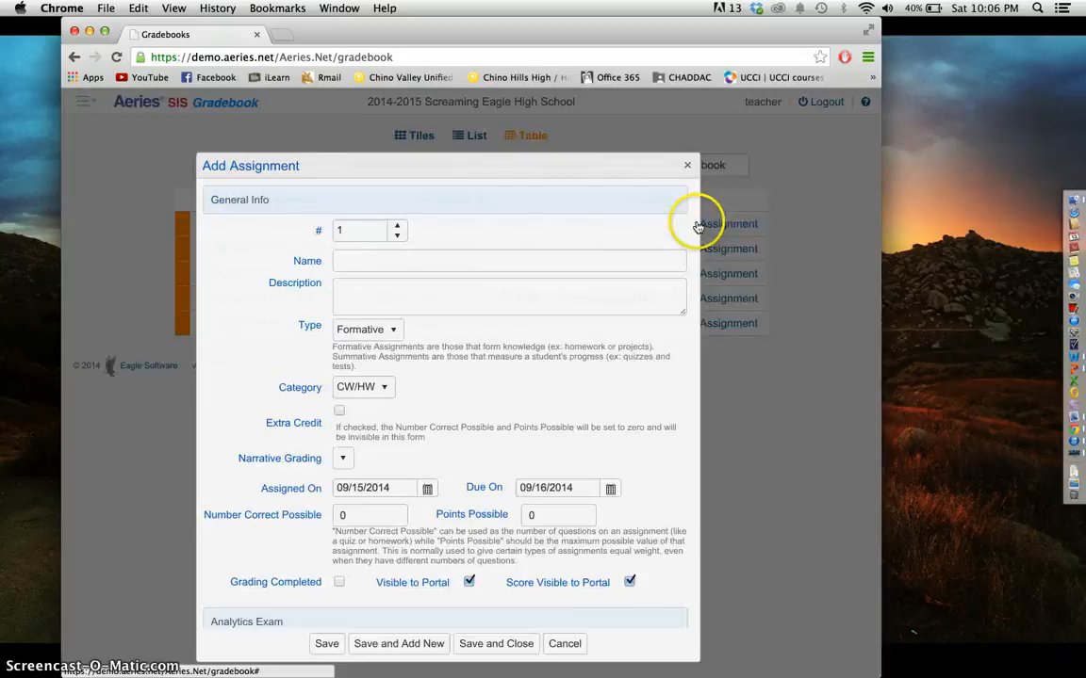
click(392, 250)
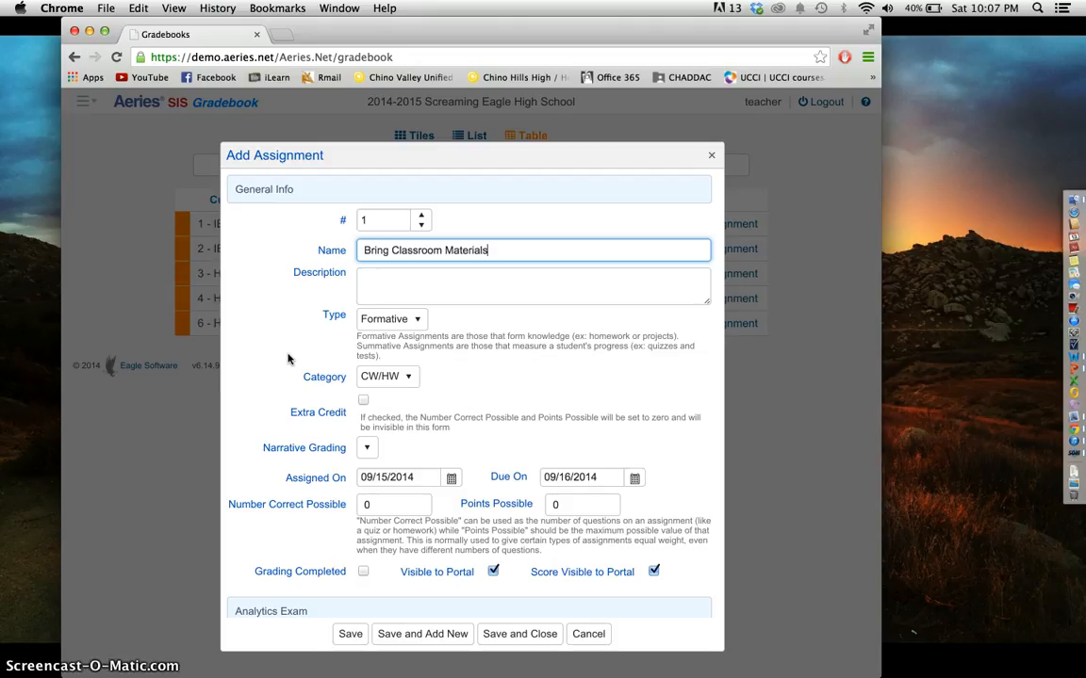
click(388, 289)
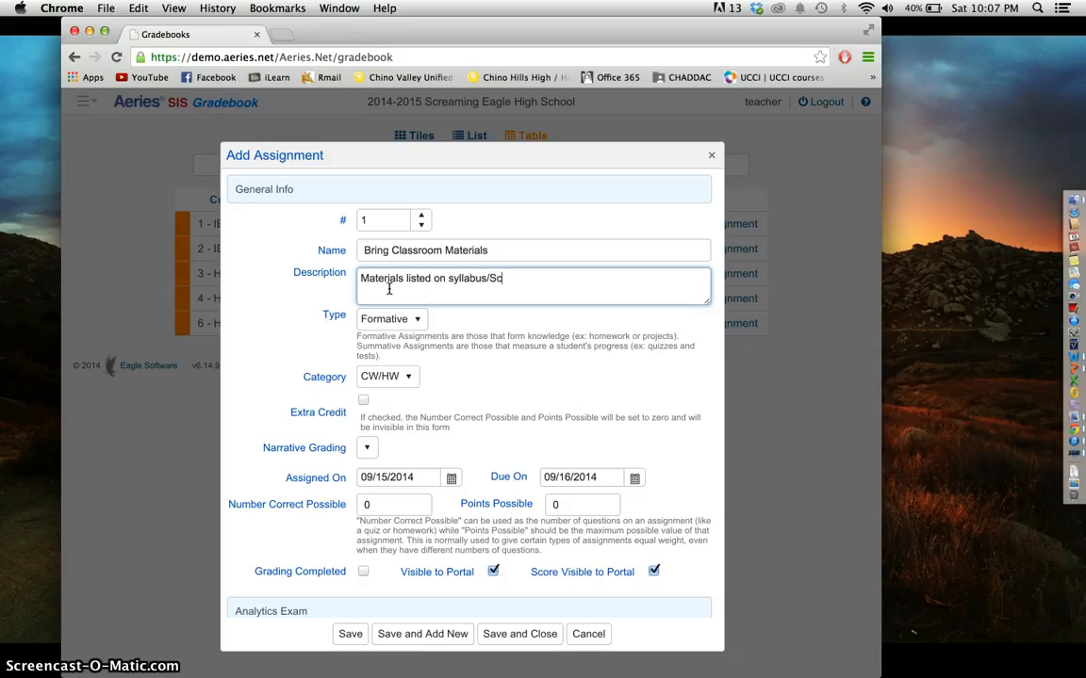
text(es)
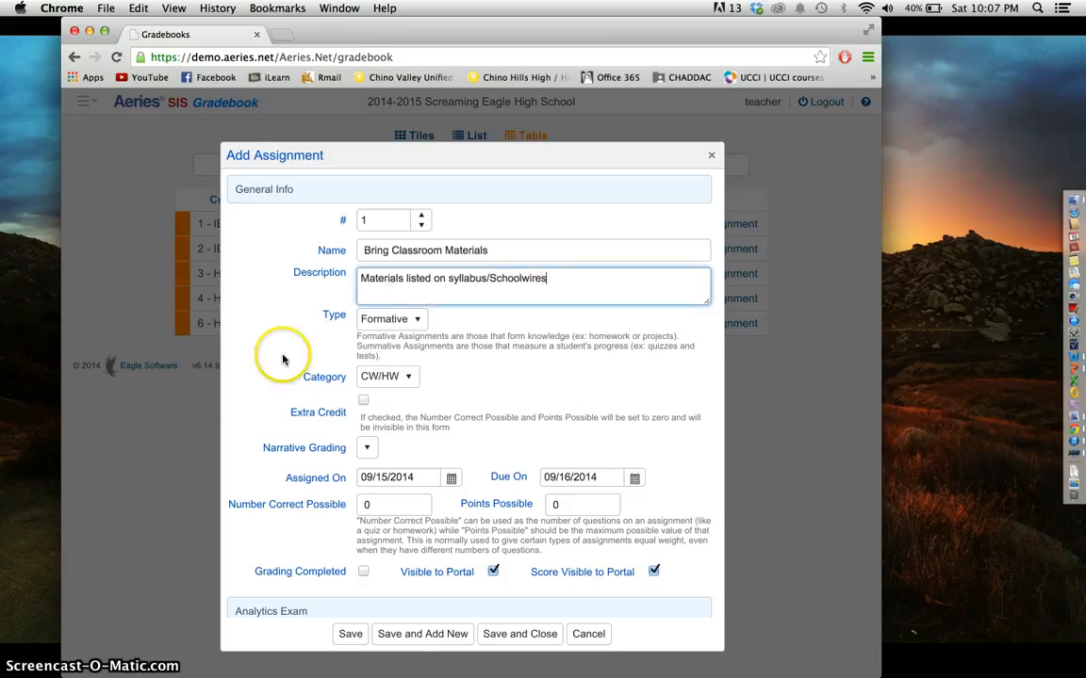
- Choose Formative as the new assignment's type and CW/HW as its category
click(394, 325)
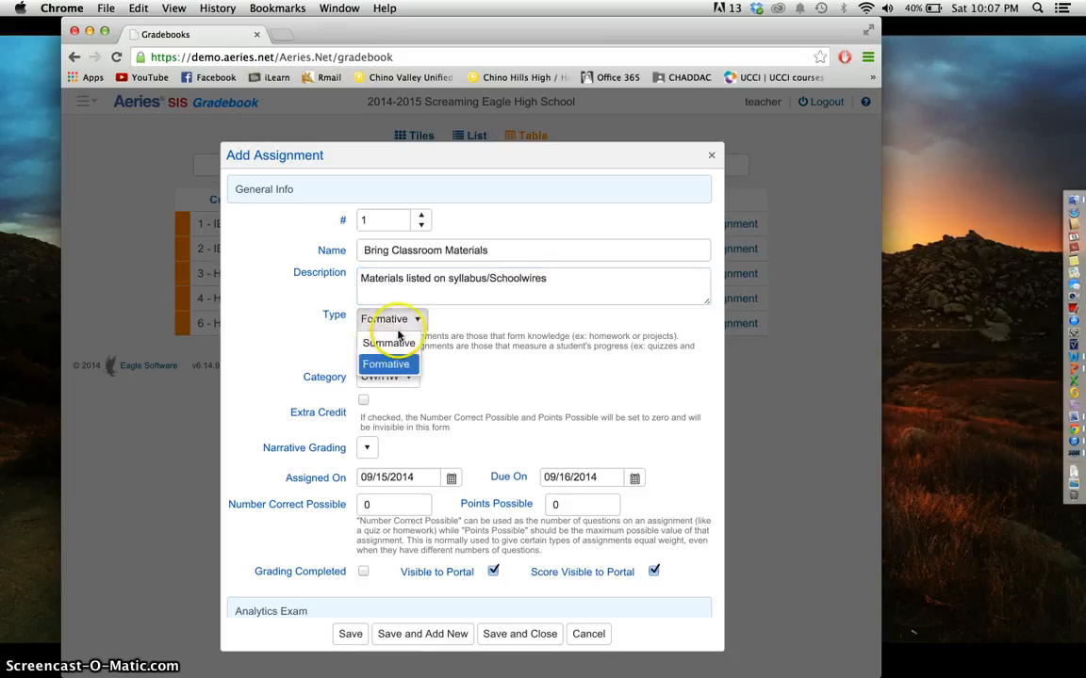
click(388, 363)
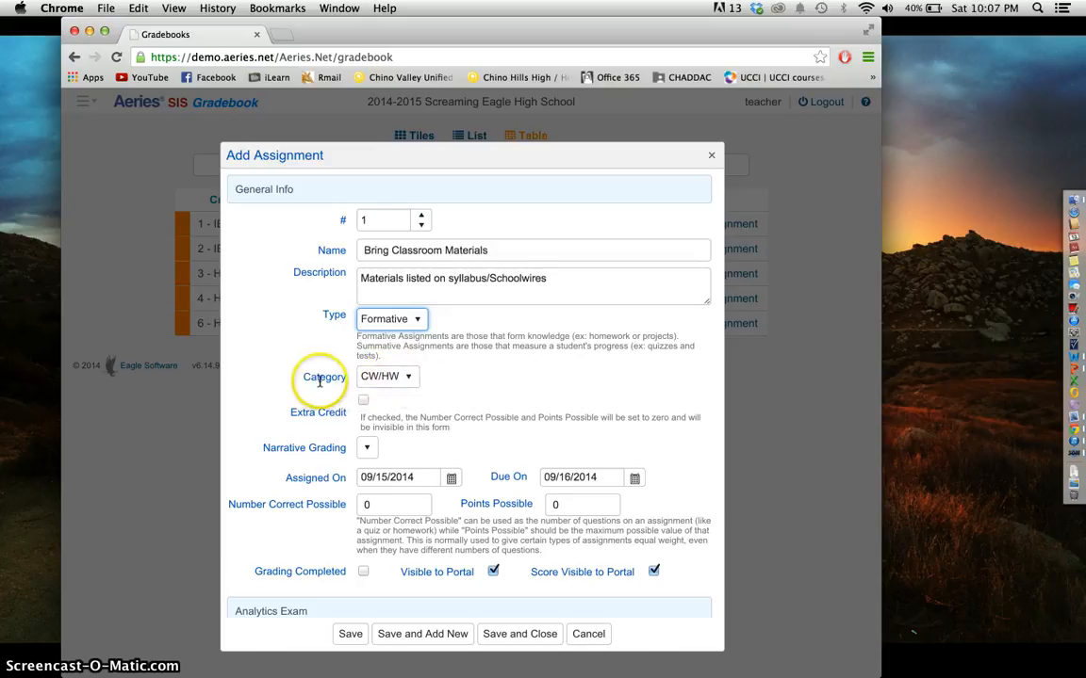
click(401, 377)
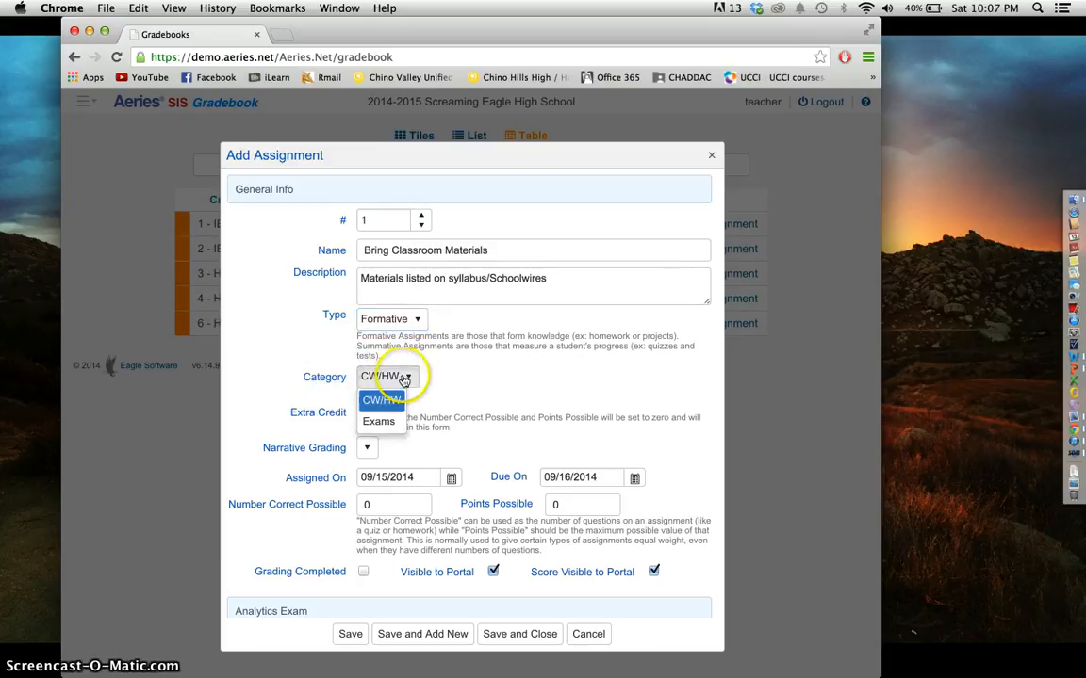
click(390, 402)
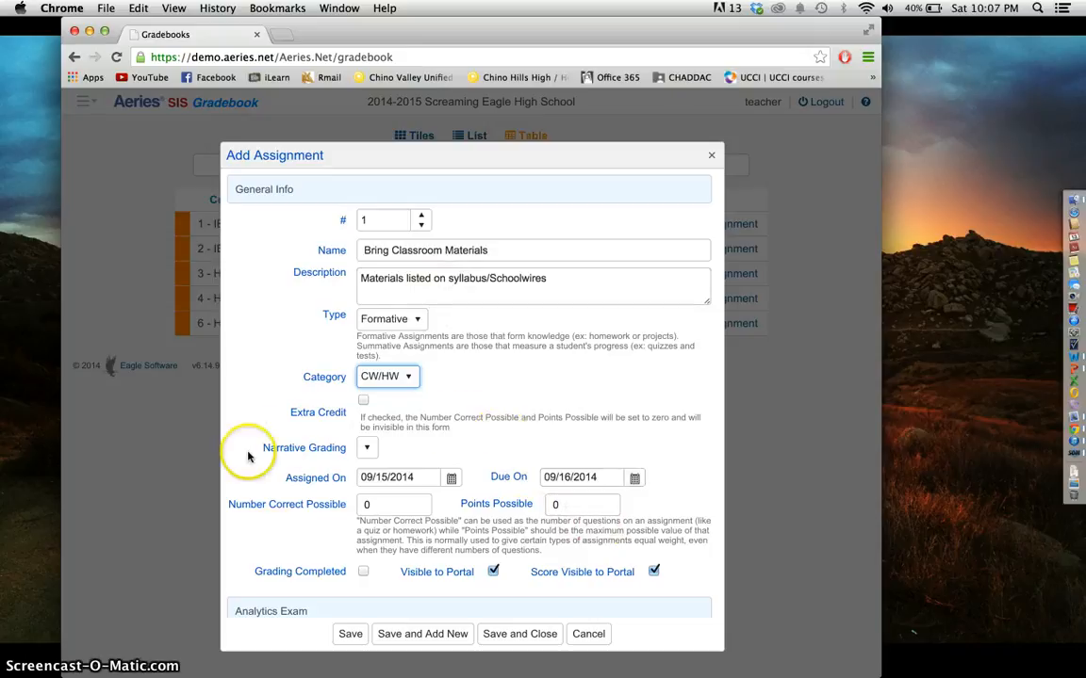
- Try the assignment's Extra Credit option, switch it back off, and look at the Assigned On calendar without changing the date
click(364, 402)
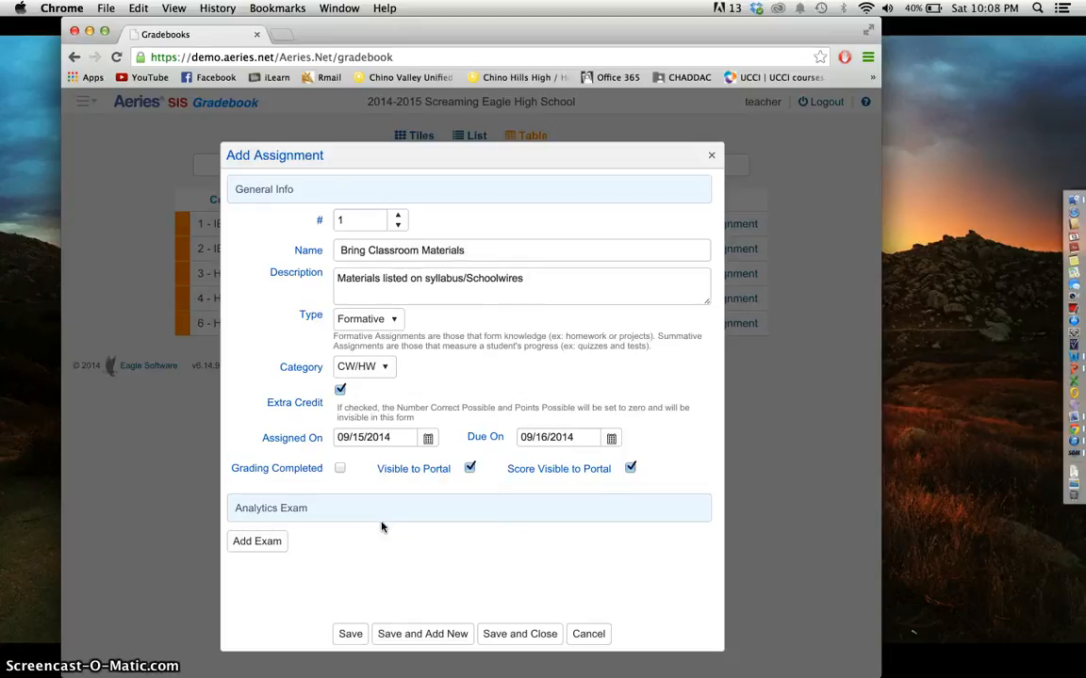
click(340, 390)
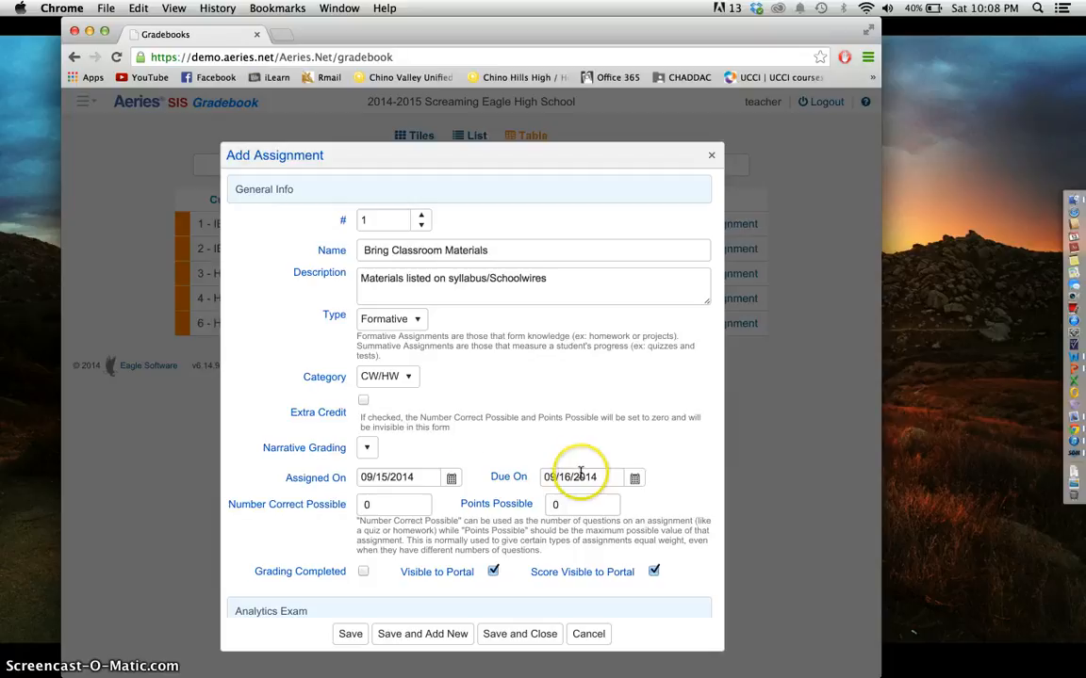
click(450, 478)
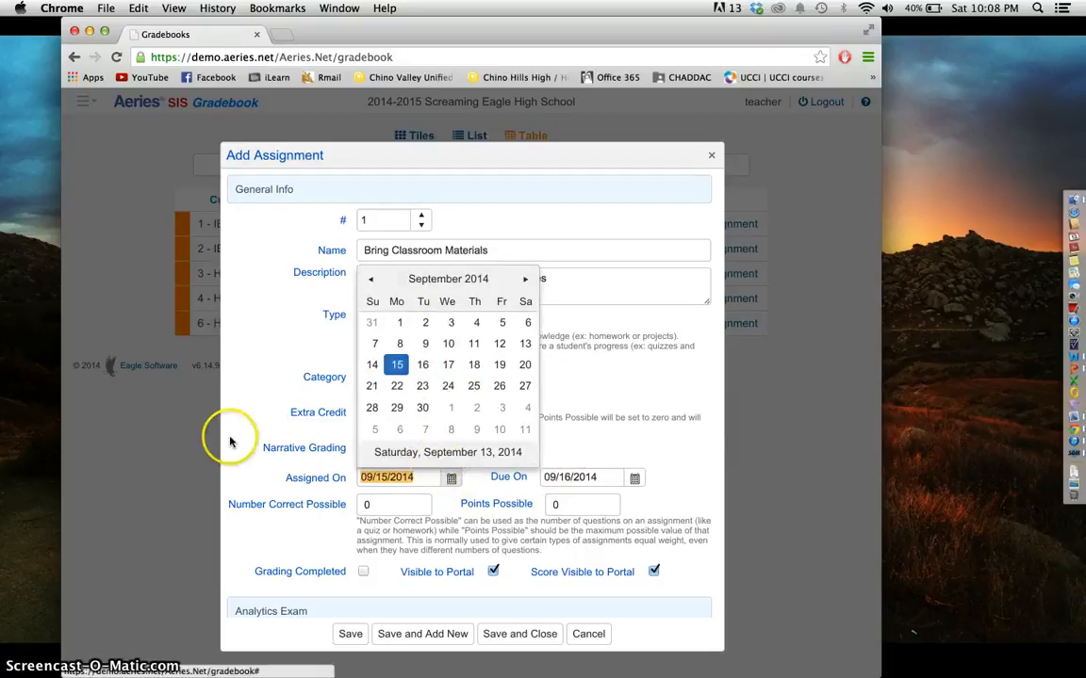
click(259, 447)
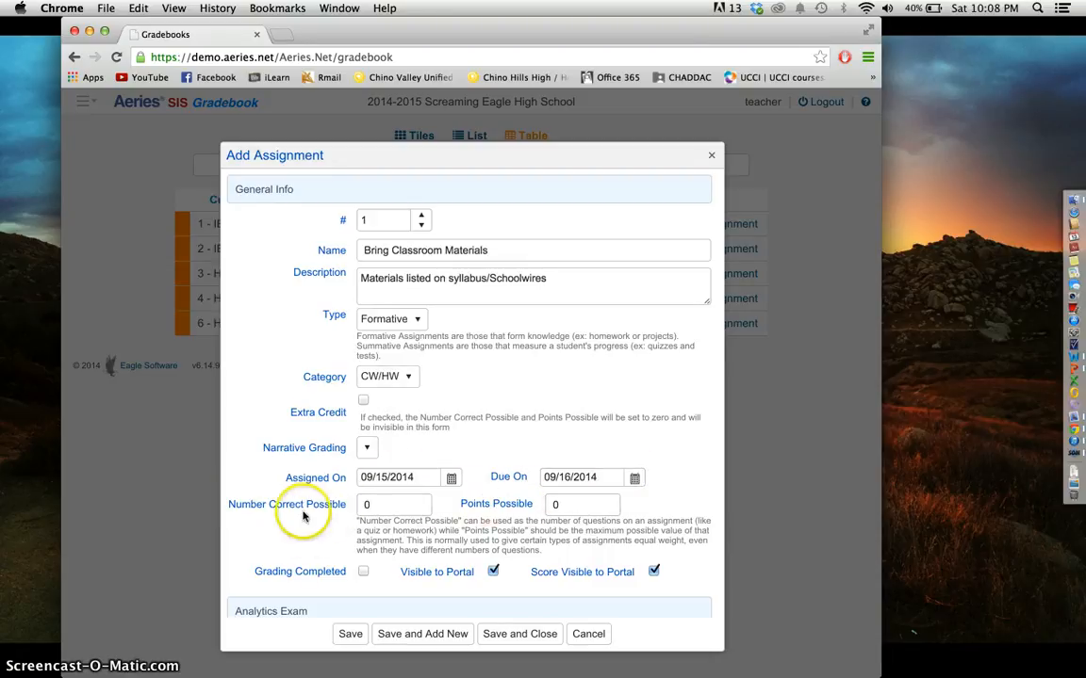
- Set the assignment's Number Correct Possible to 5 and its Points Possible to 10
click(377, 504)
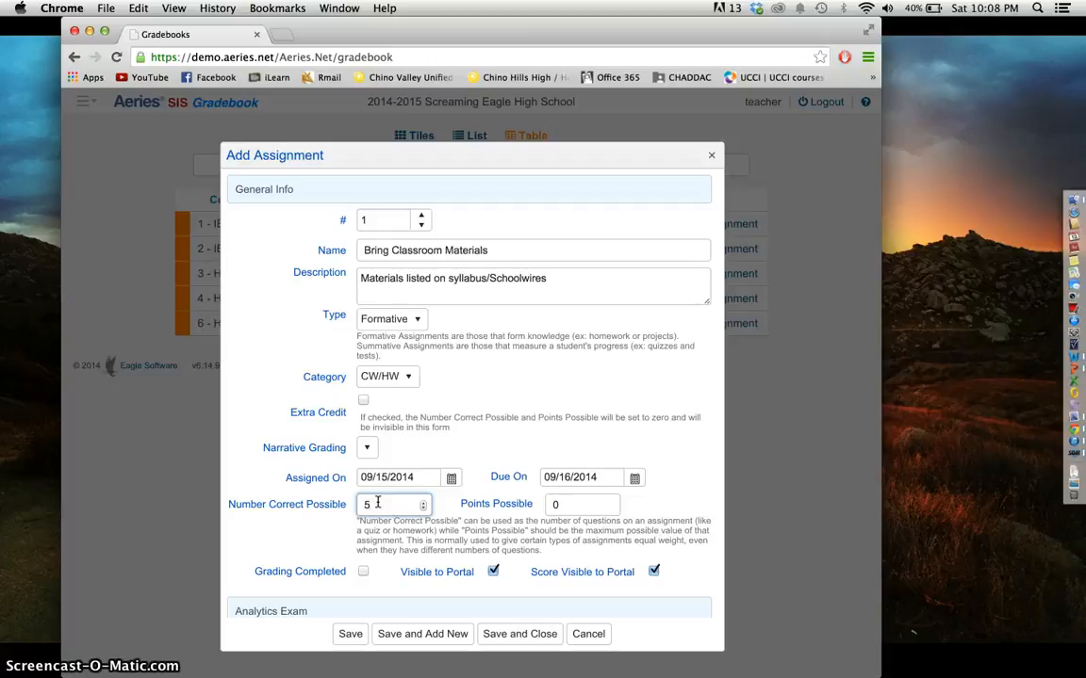
click(444, 513)
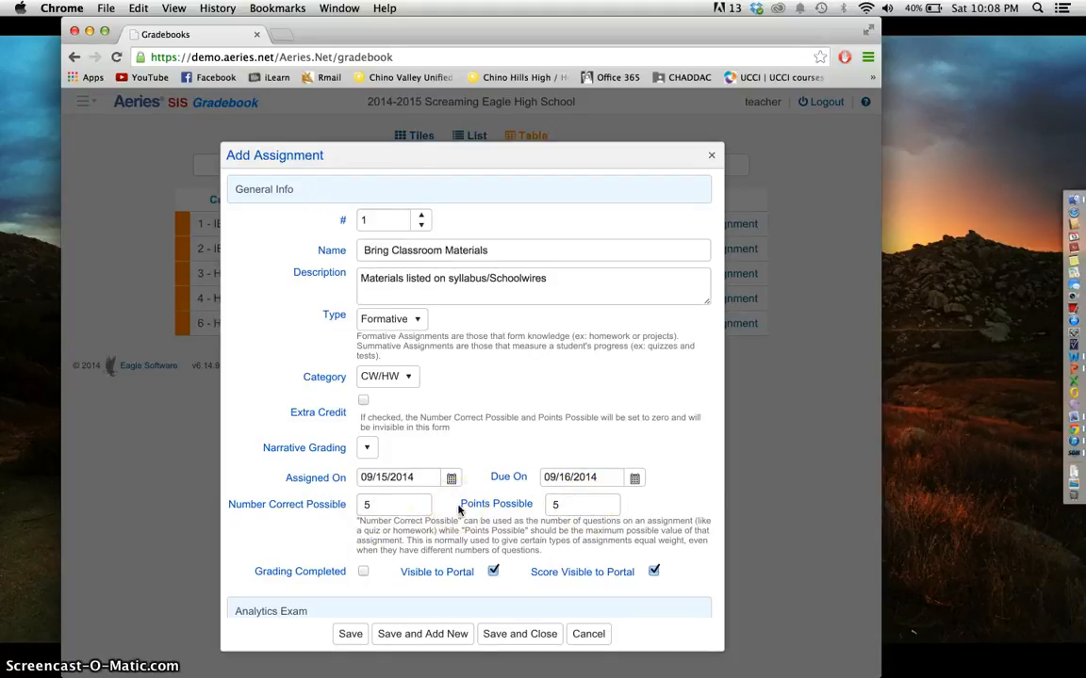
click(585, 504)
text(10)
- Try 25 as the assignment's Points Possible value and set it back to 10
double_click(563, 505)
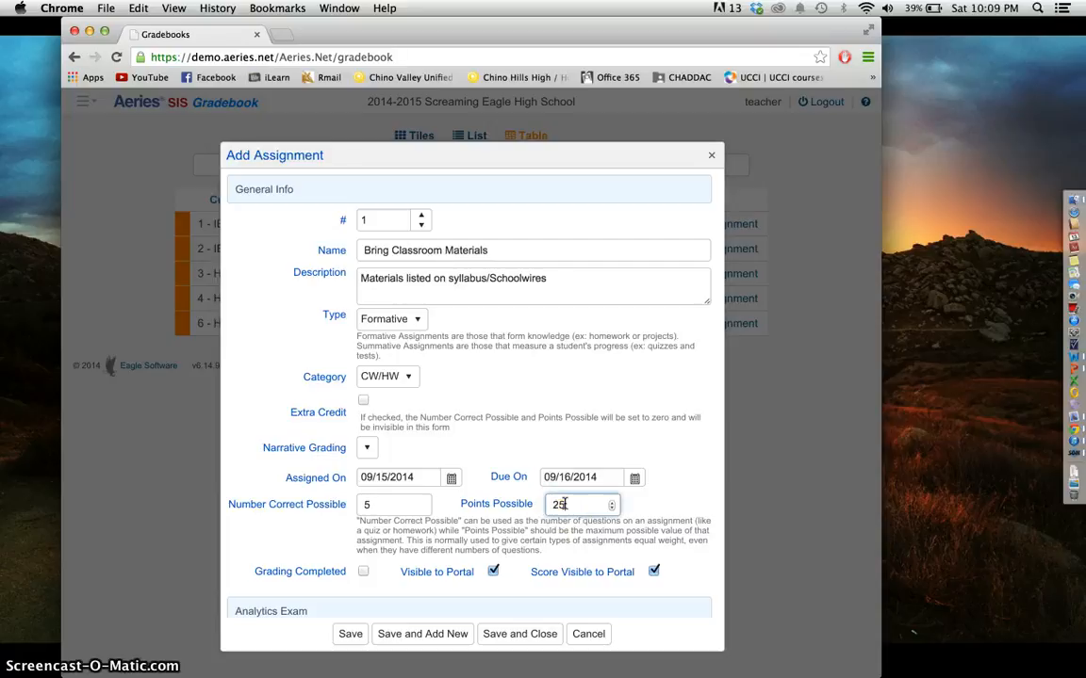
text(25)
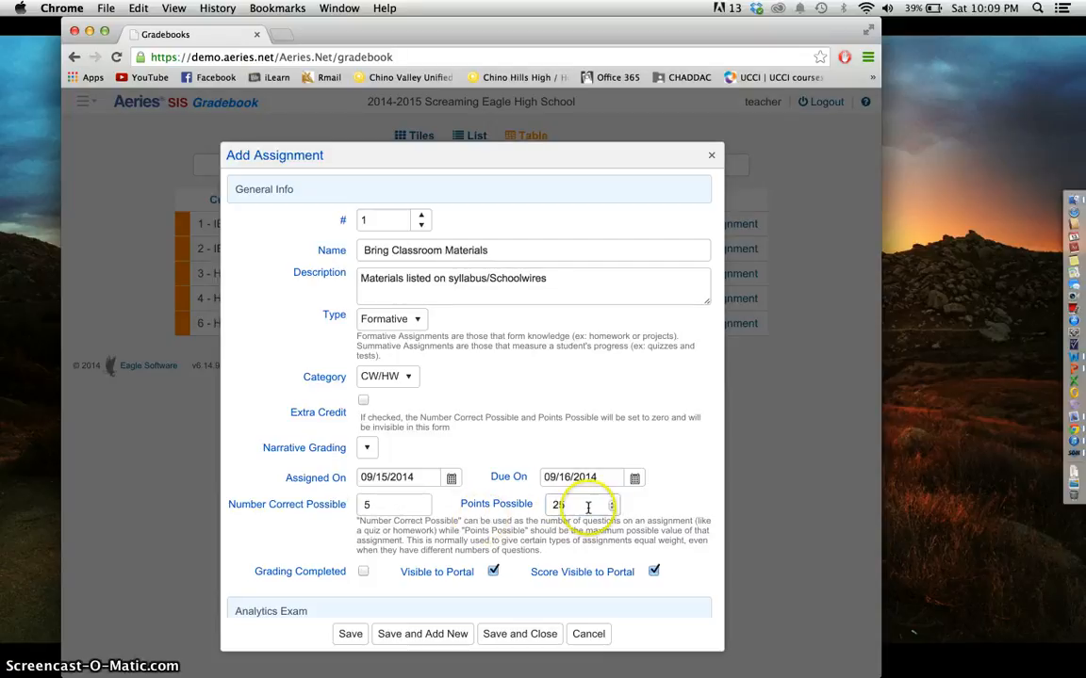
click(367, 507)
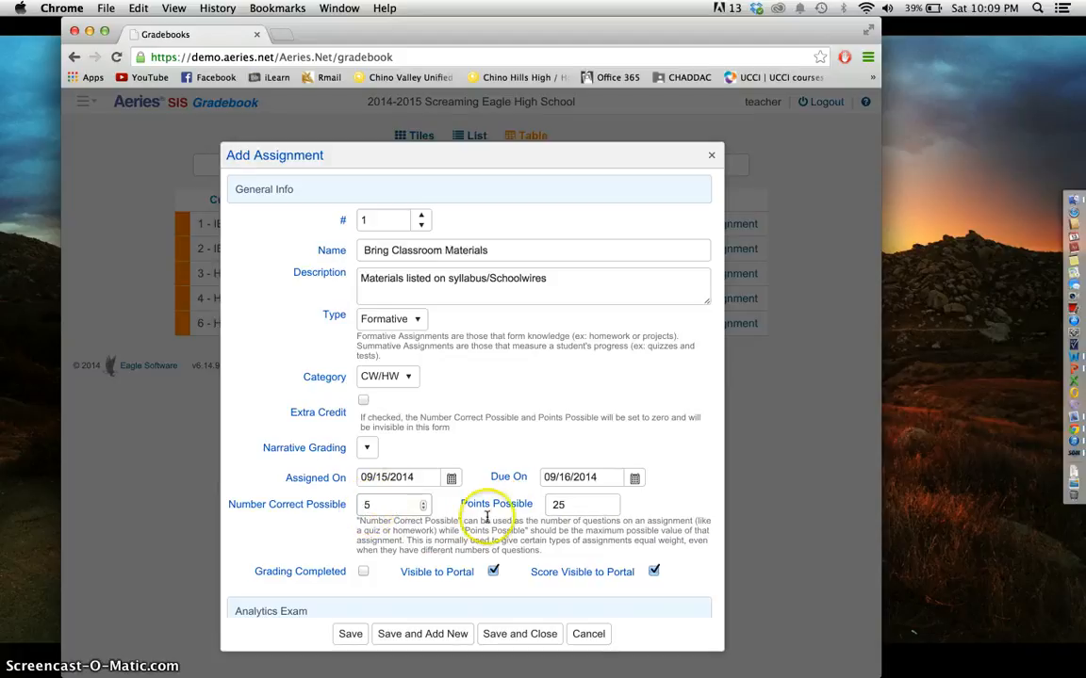
click(574, 501)
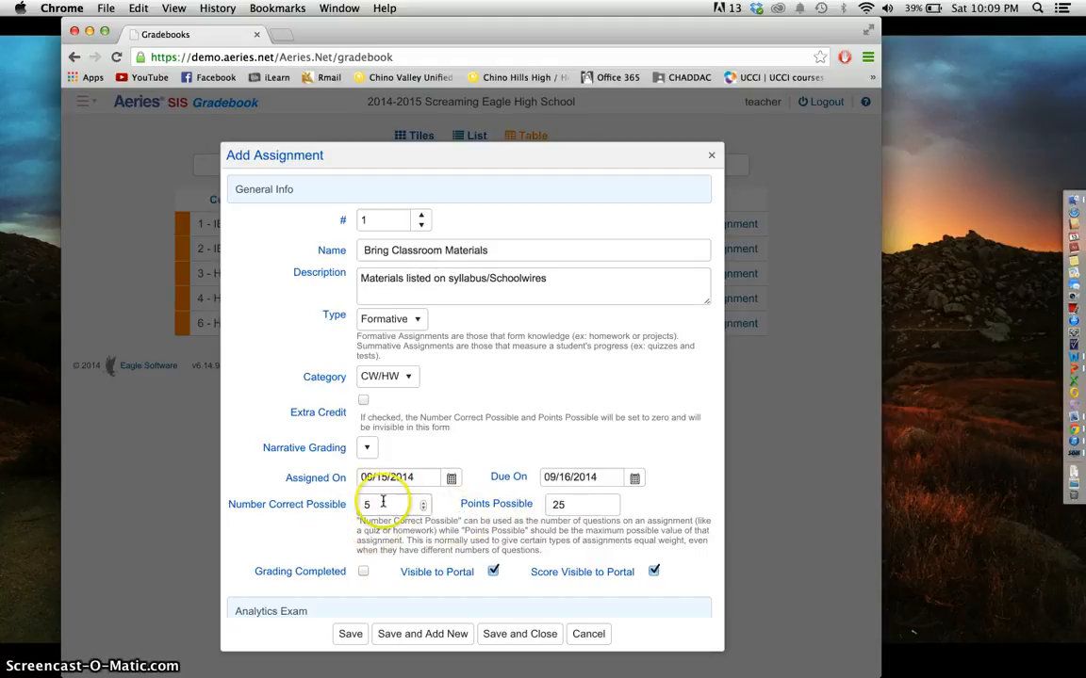
double_click(558, 504)
text(10)
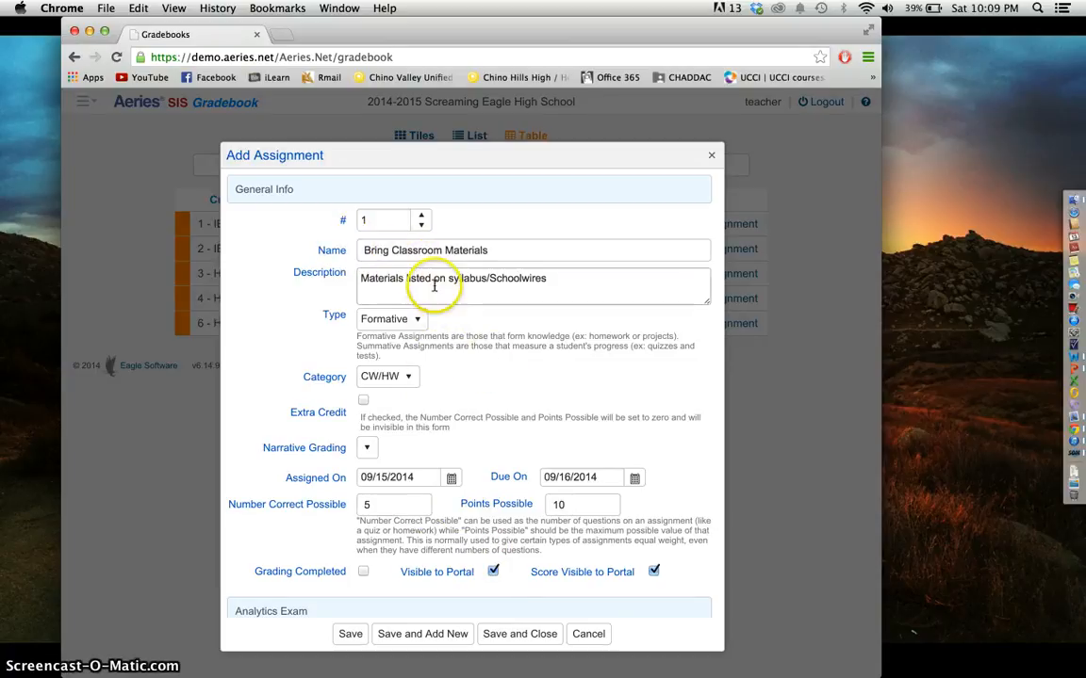
- Try out the Visible to Portal, Score Visible to Portal and Grading Completed options, leaving each at its original setting
click(493, 572)
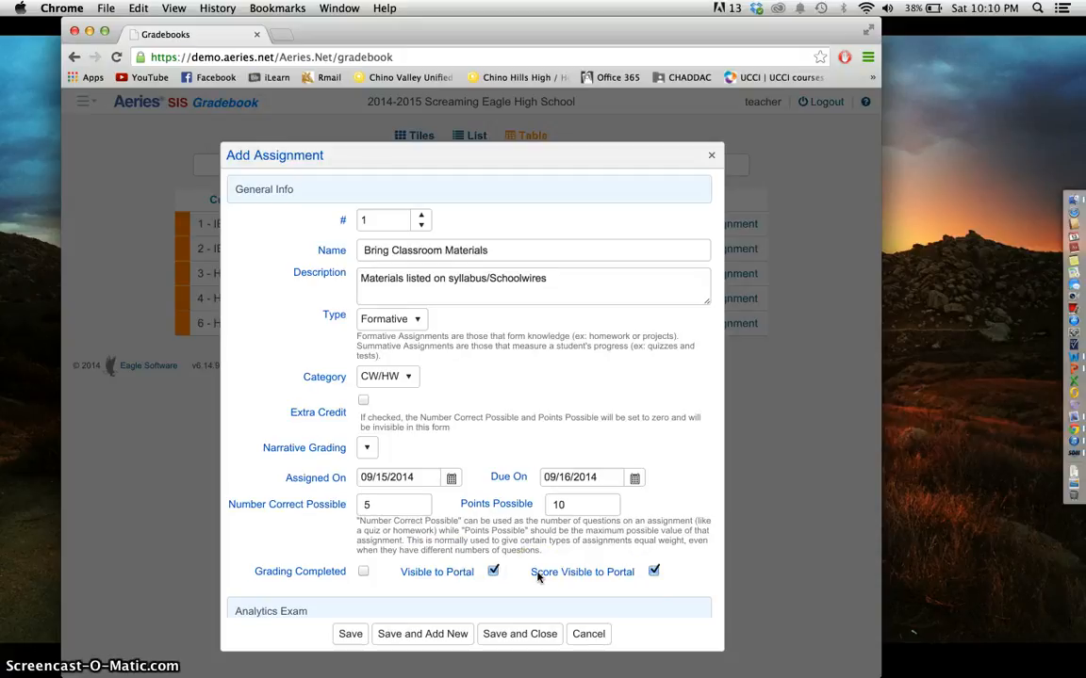
click(652, 573)
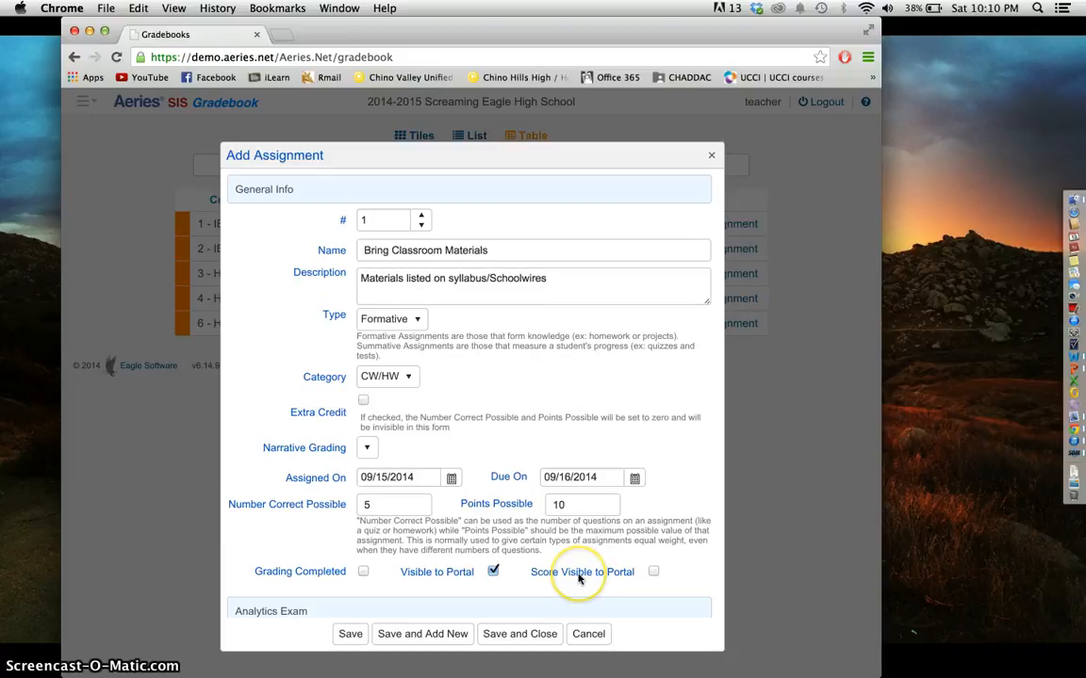
click(654, 573)
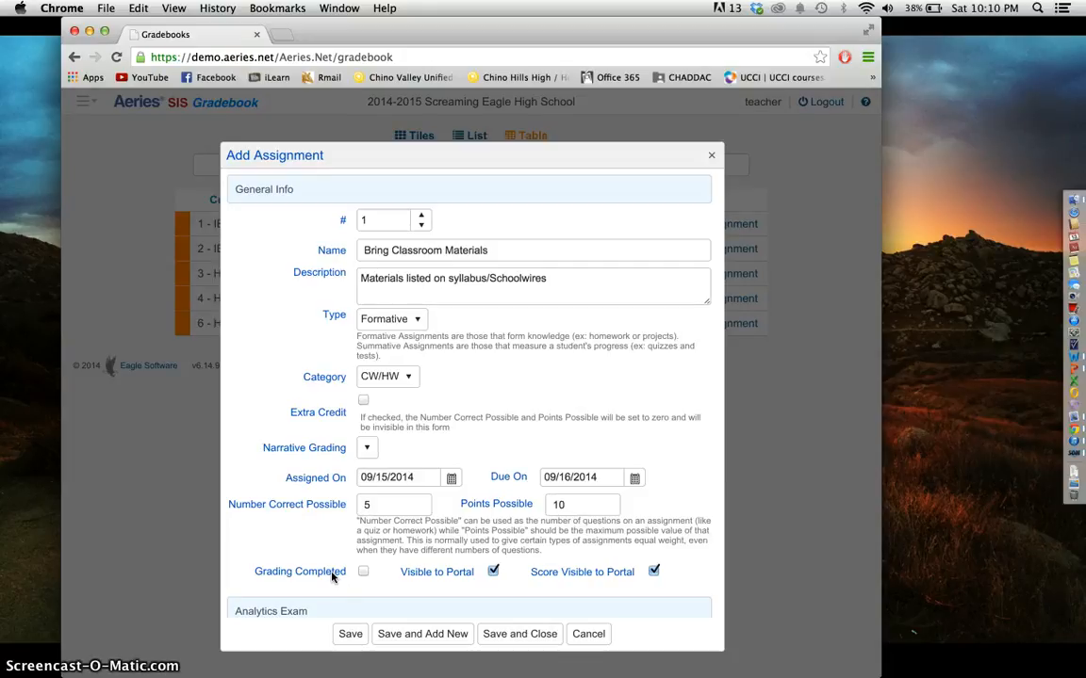
click(362, 572)
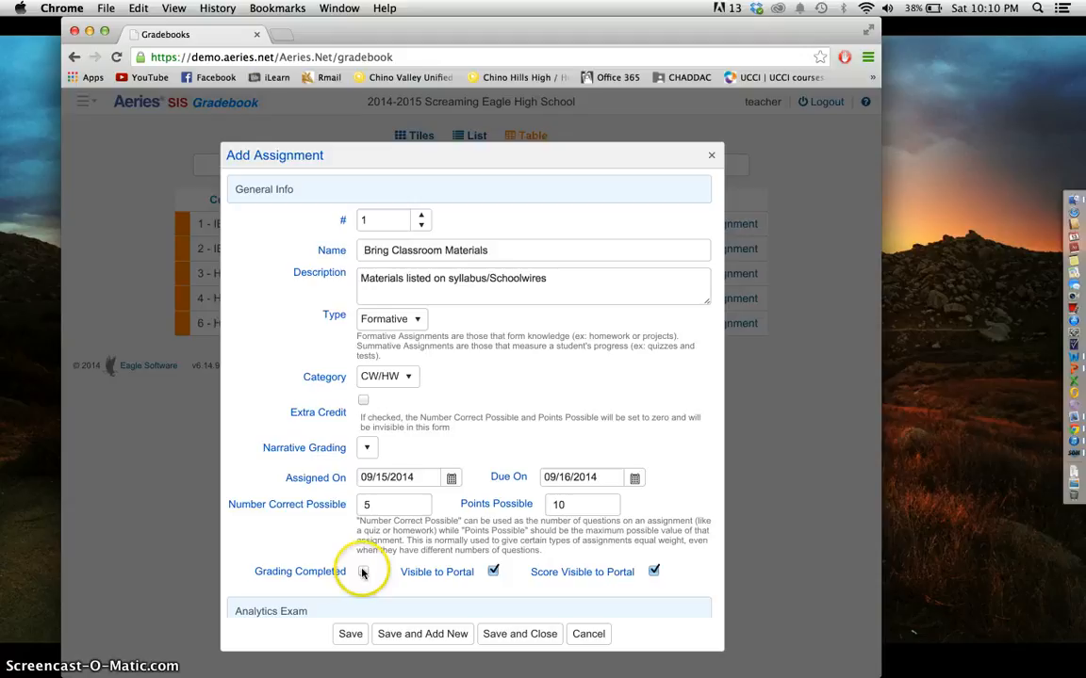
- Save and close the new assignment, and review its edit details from the period 1 gradebook's scores by assignment
click(520, 634)
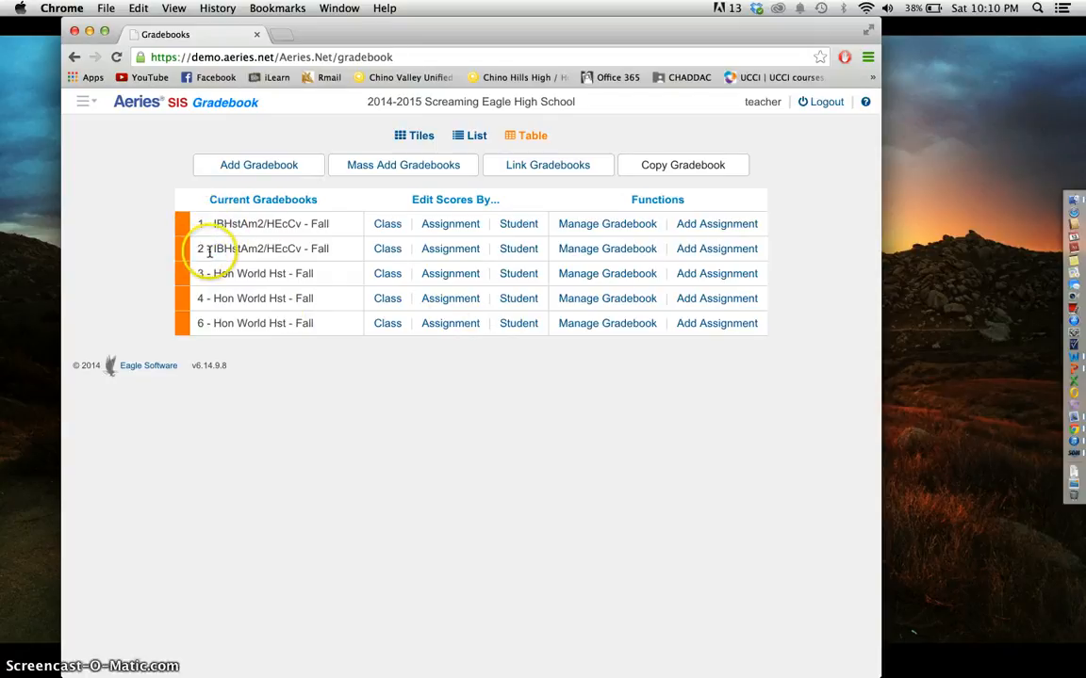
click(450, 224)
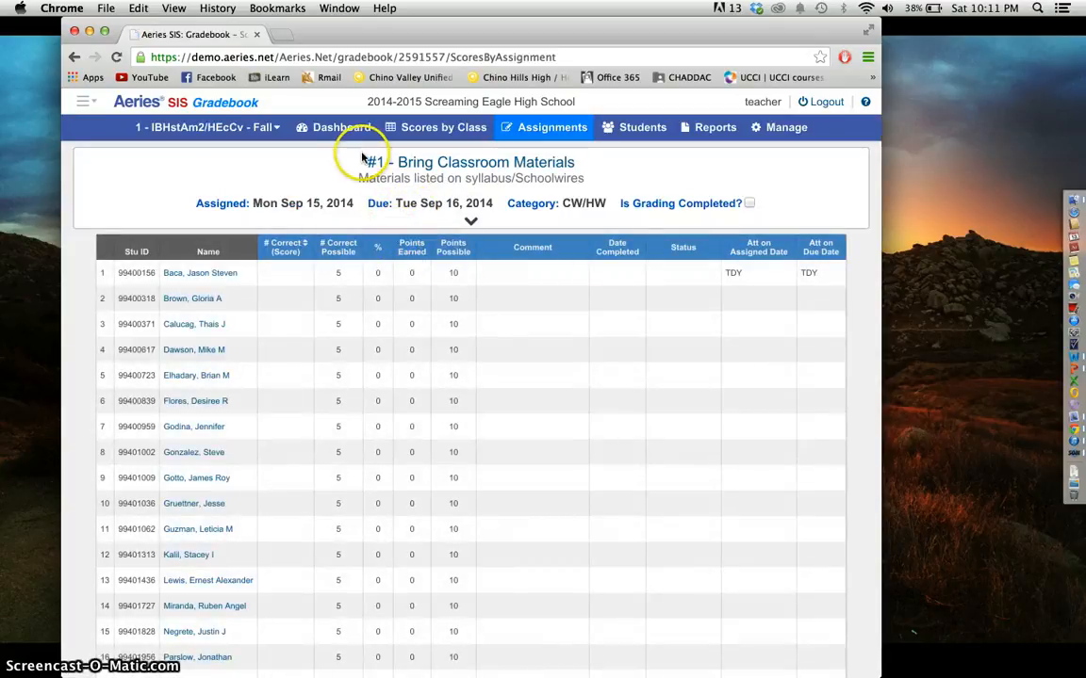
click(446, 165)
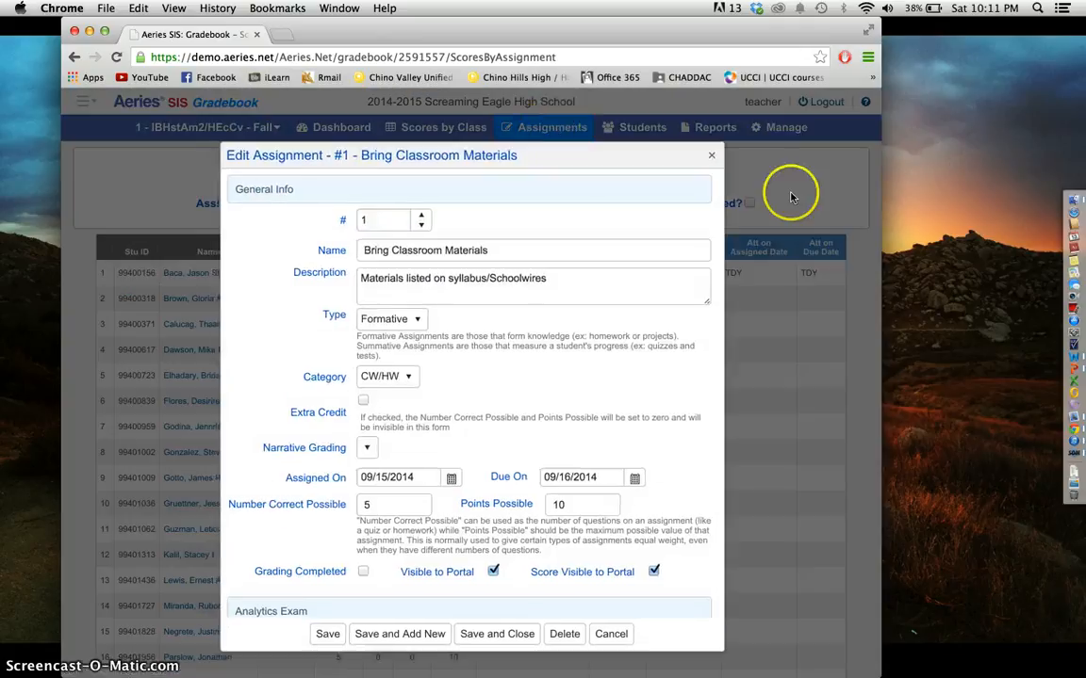
click(715, 158)
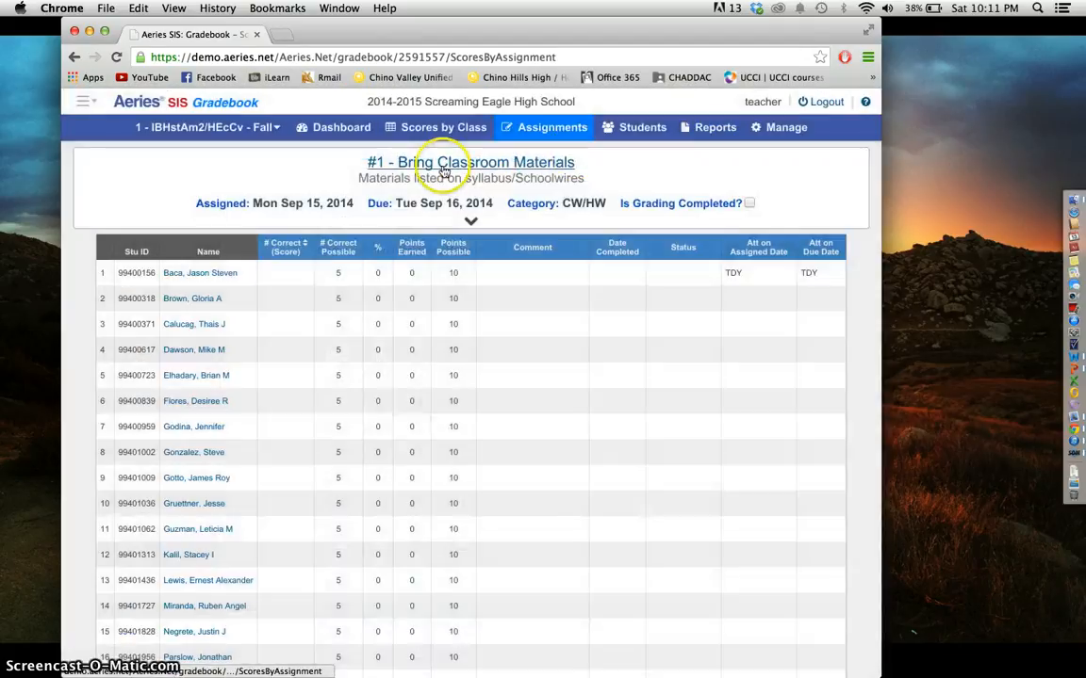
- Review the Bring Classroom Materials assignment's details from its title and close them without changes, returning to the score list
click(455, 169)
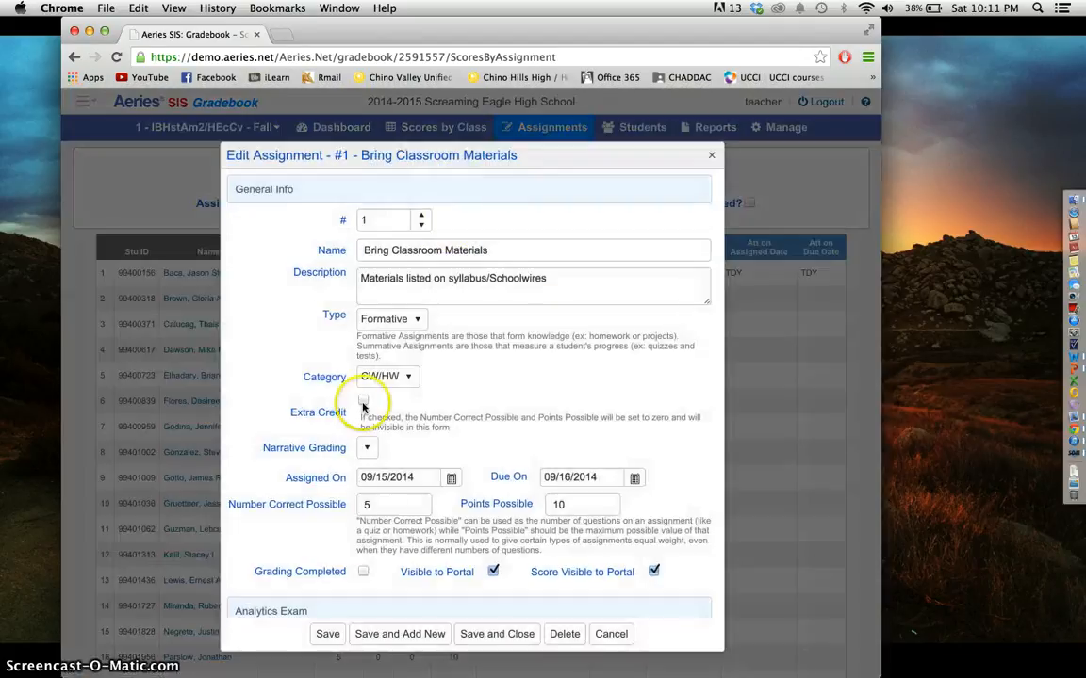
click(710, 155)
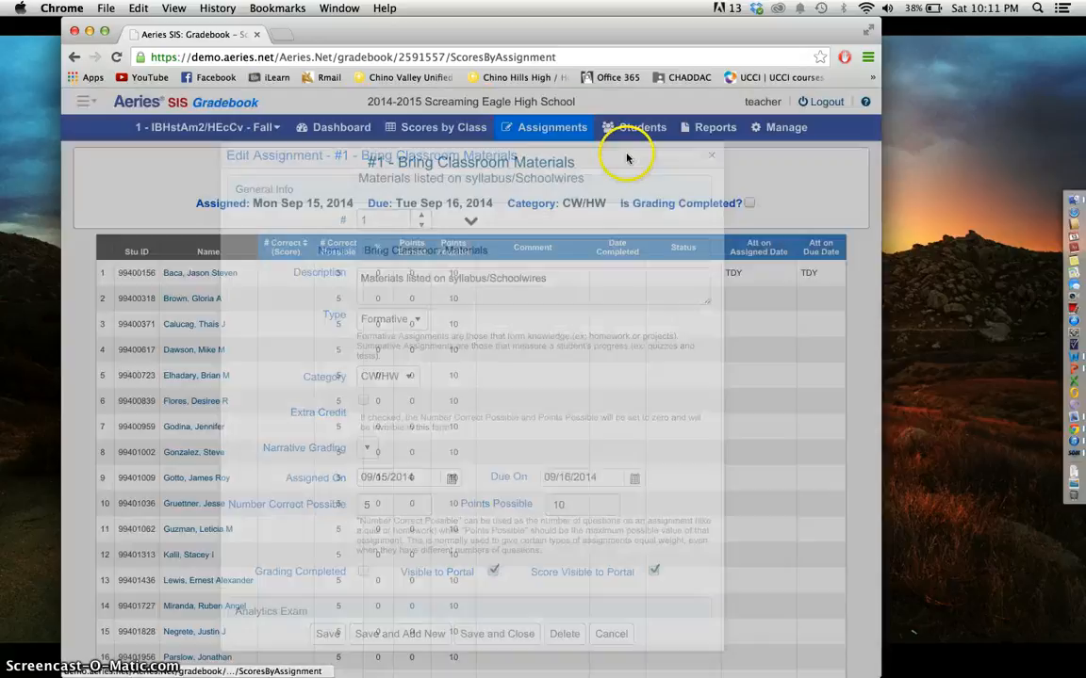
click(480, 130)
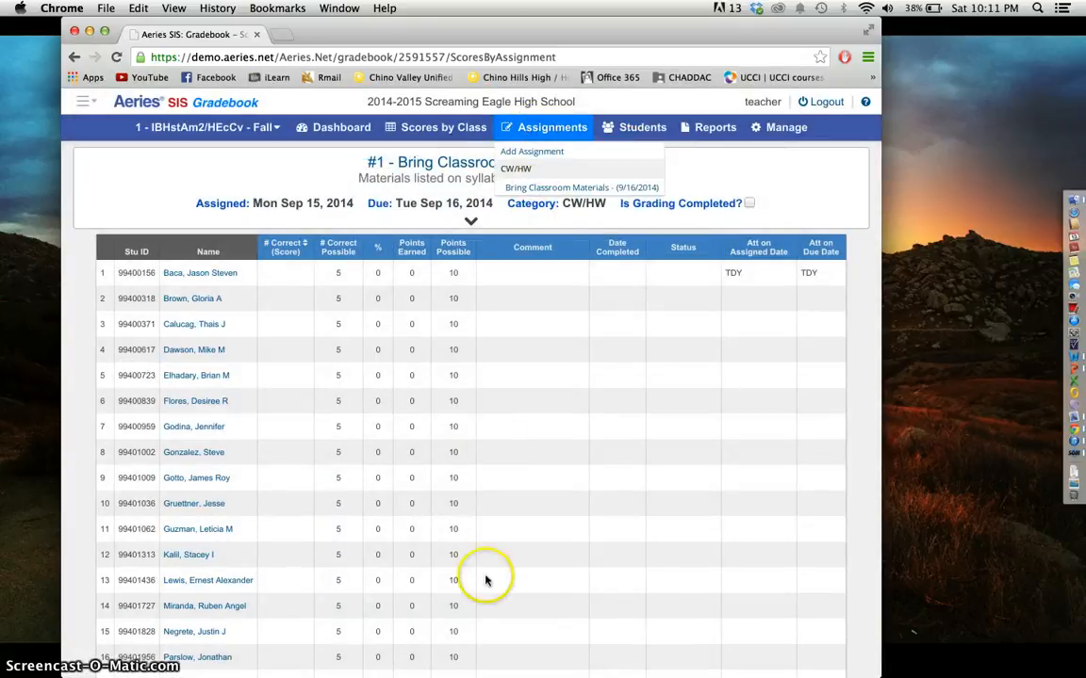
click(544, 134)
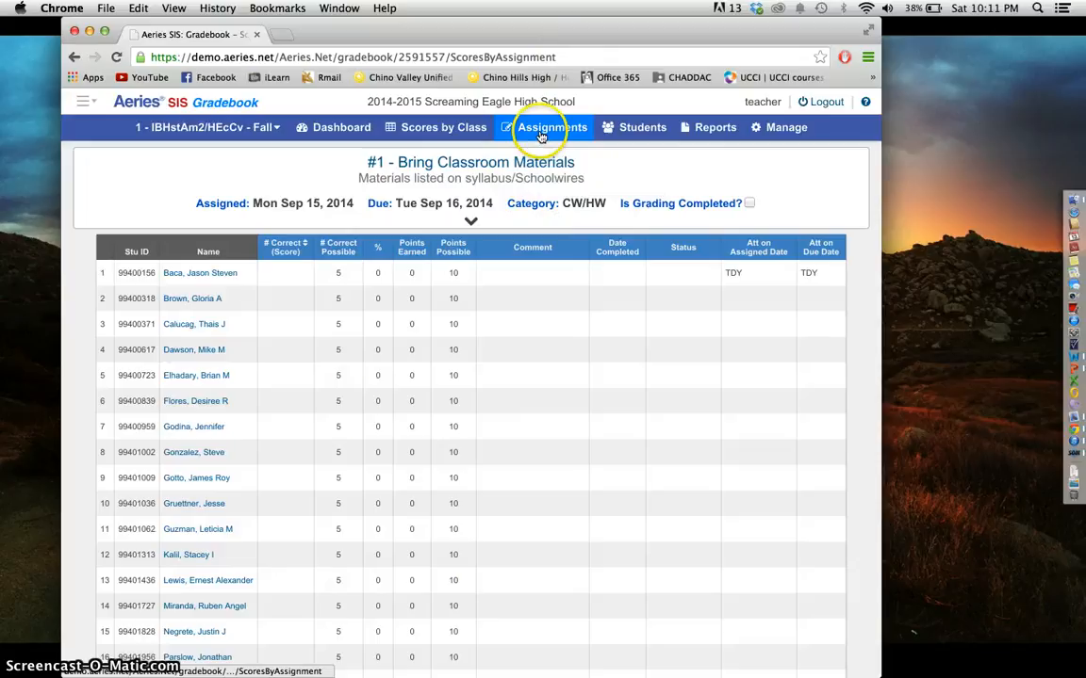
- Enter 4 as the number correct for the first student in the list
click(291, 275)
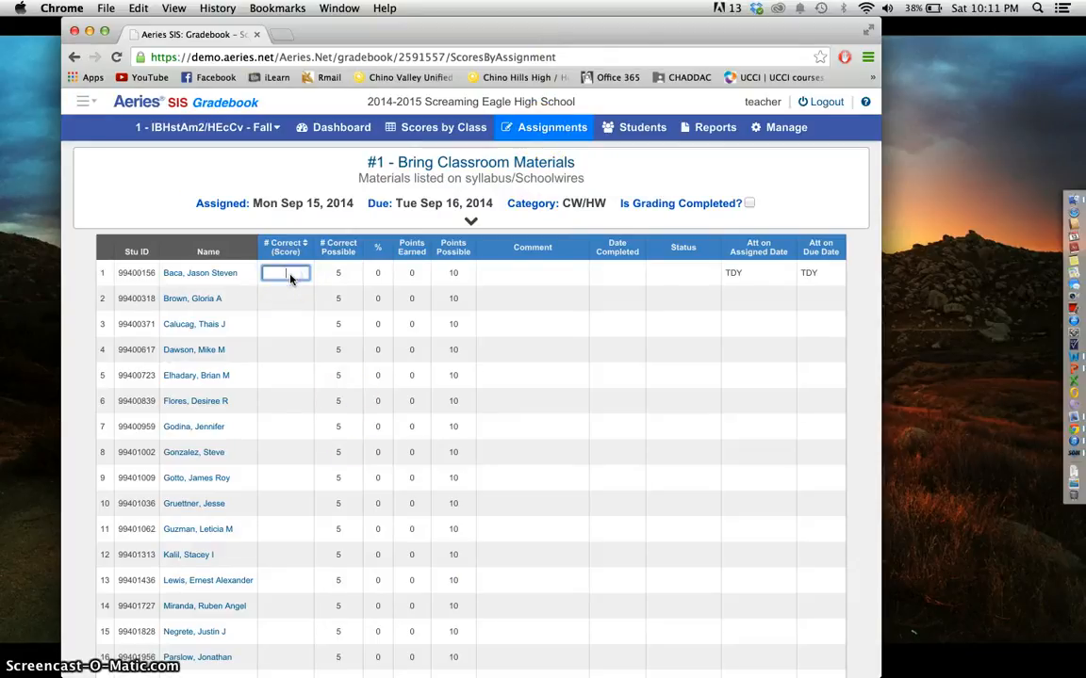
text(4)
key(Return)
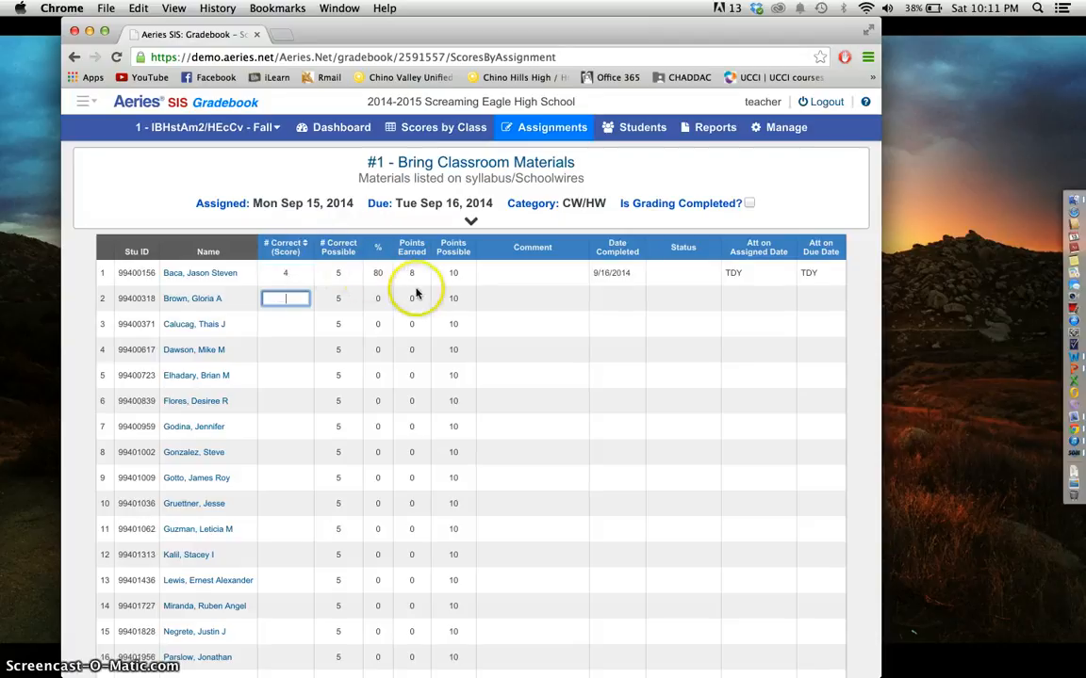
- Mass assign a Number Correct of 5 to all students for this assignment, overwriting existing values, and save the mass changes
click(473, 224)
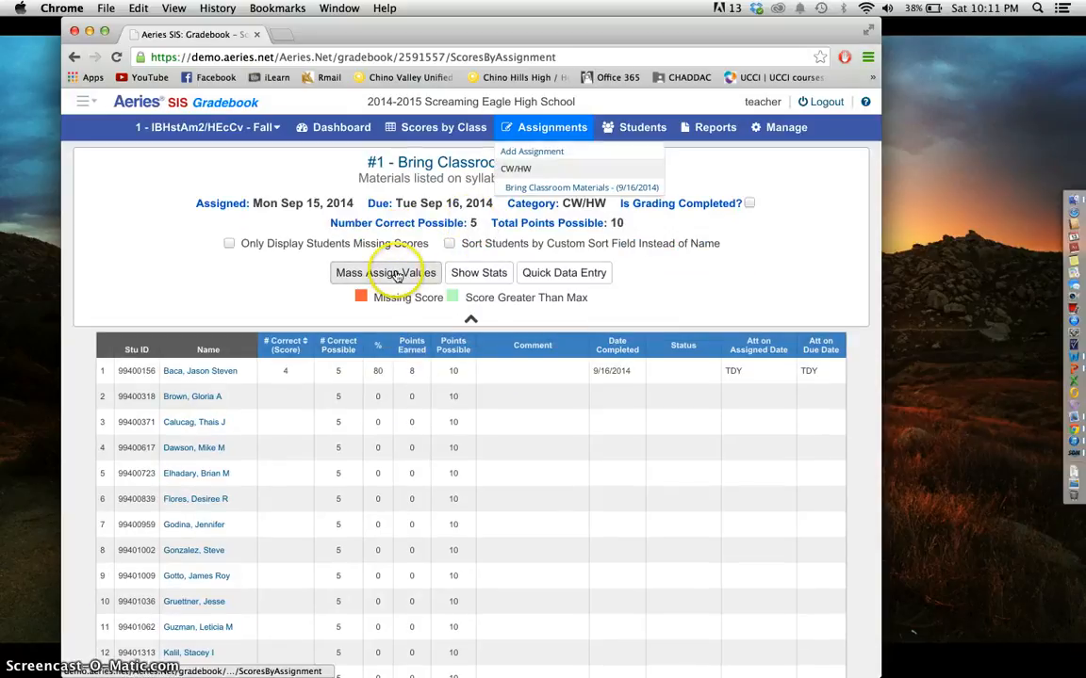
click(397, 275)
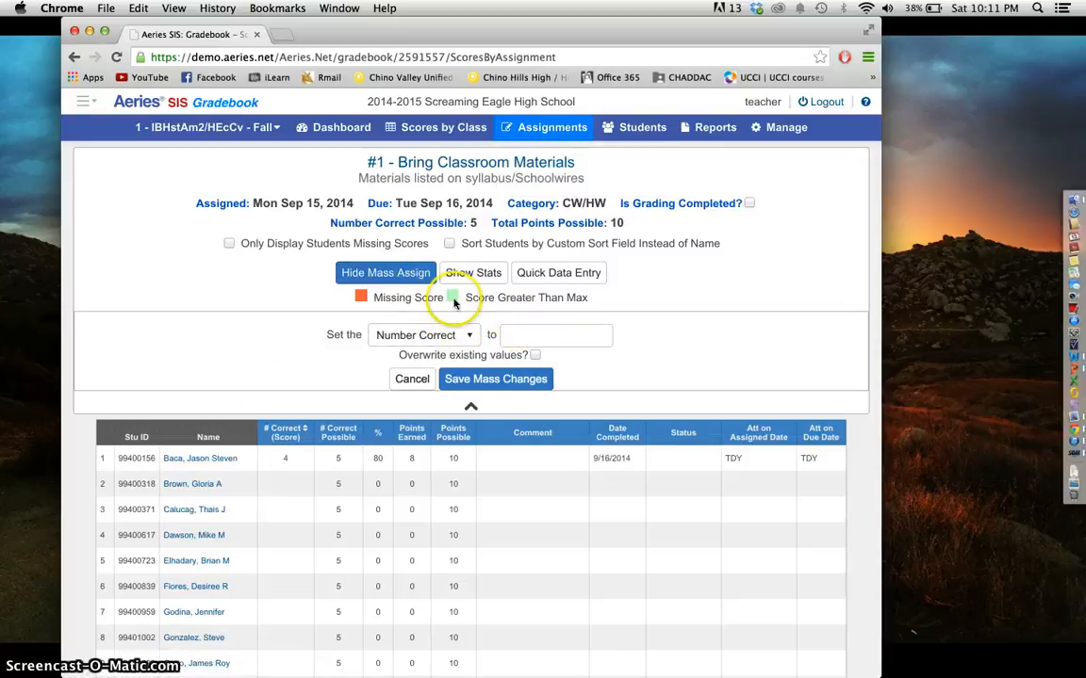
click(550, 337)
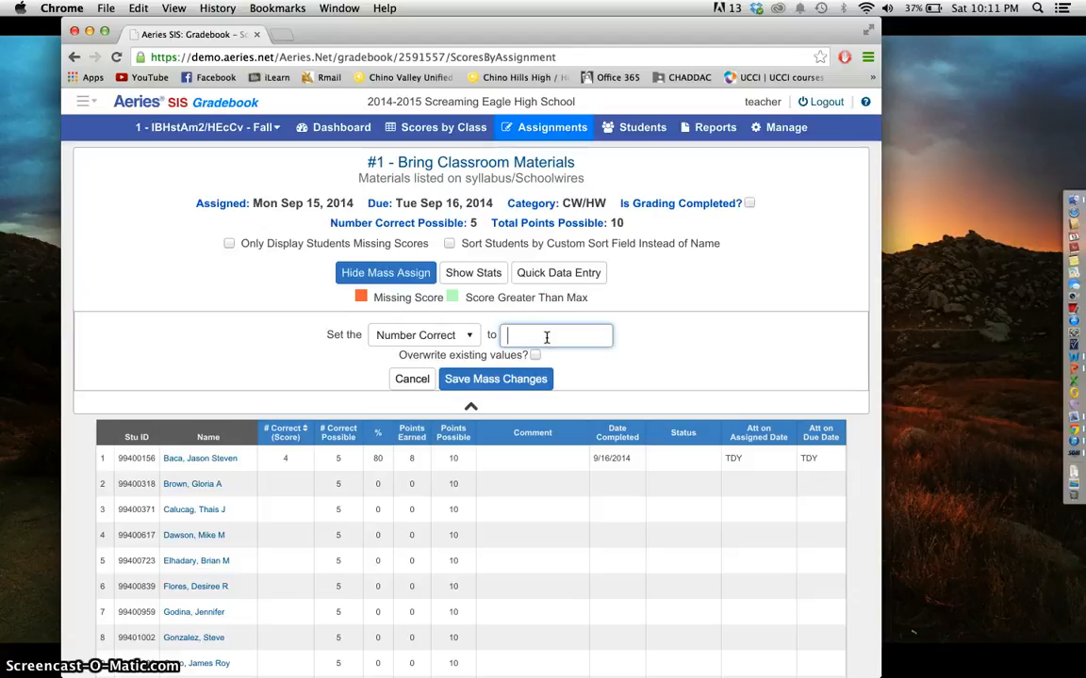
text(5)
click(299, 385)
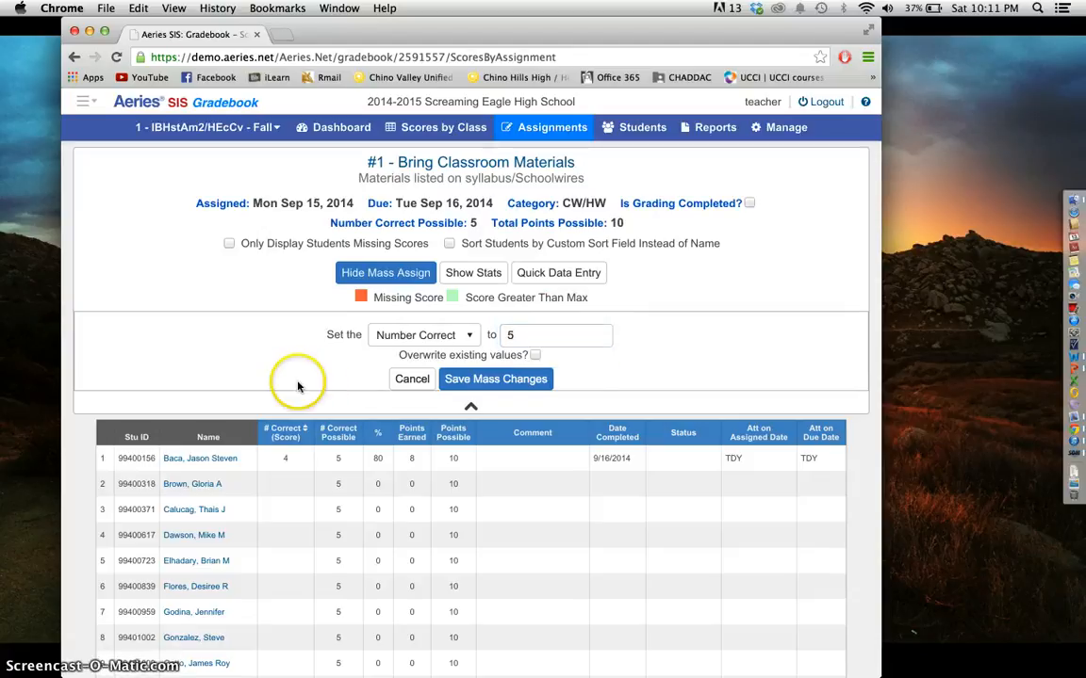
click(535, 355)
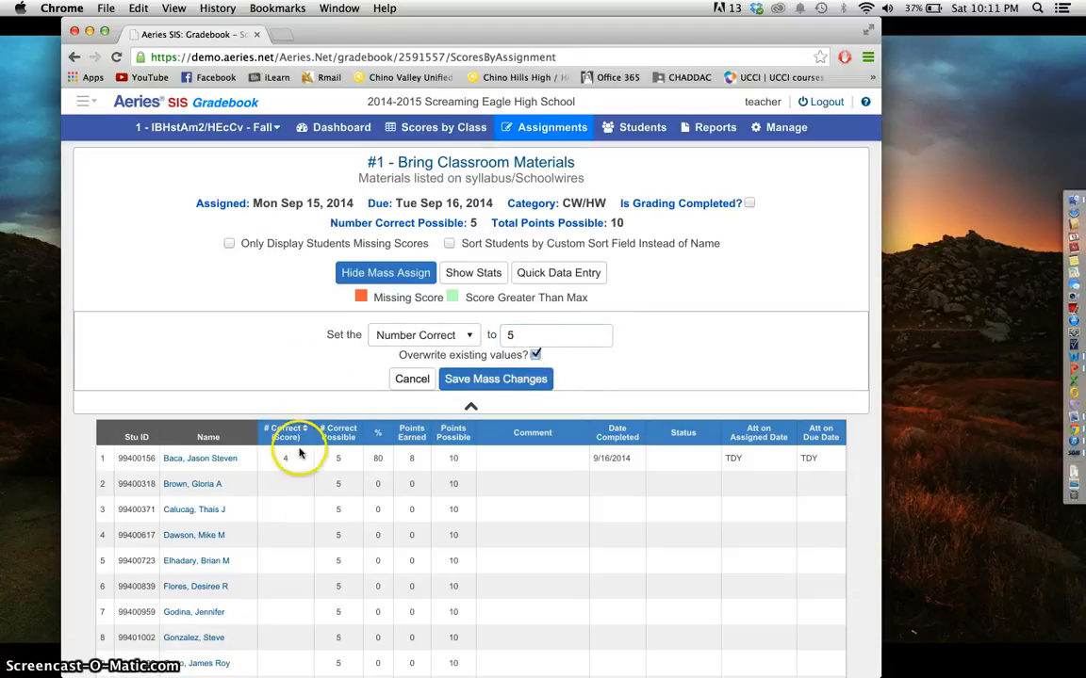
click(509, 380)
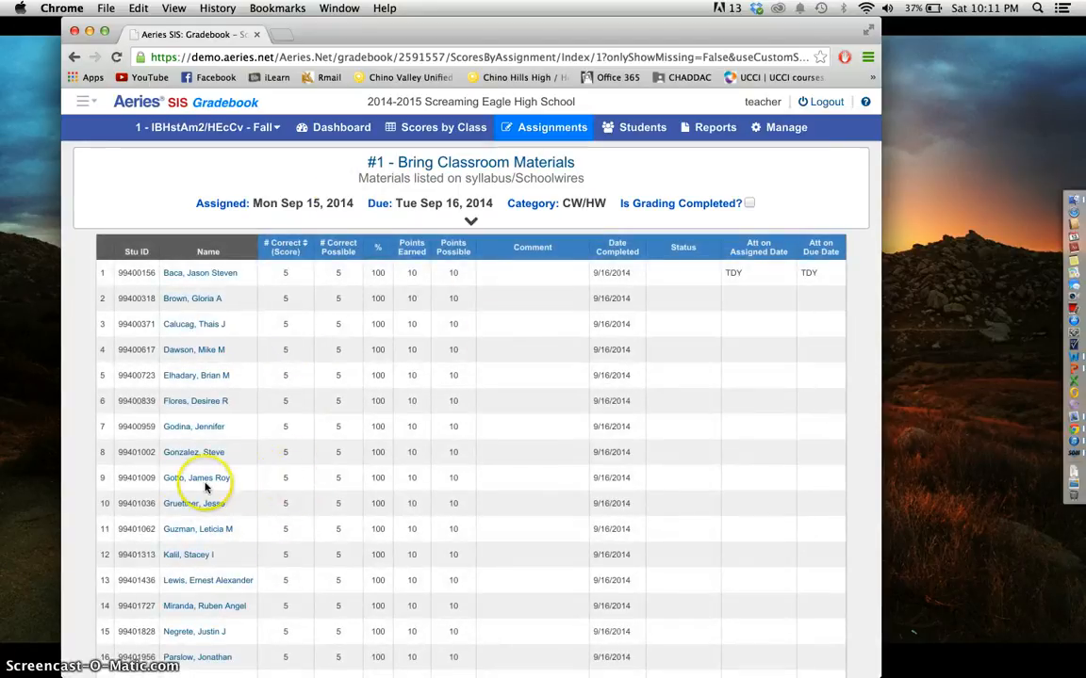
- Clear the number correct for the student in row 9 and mark the assignment's grading as completed
click(285, 477)
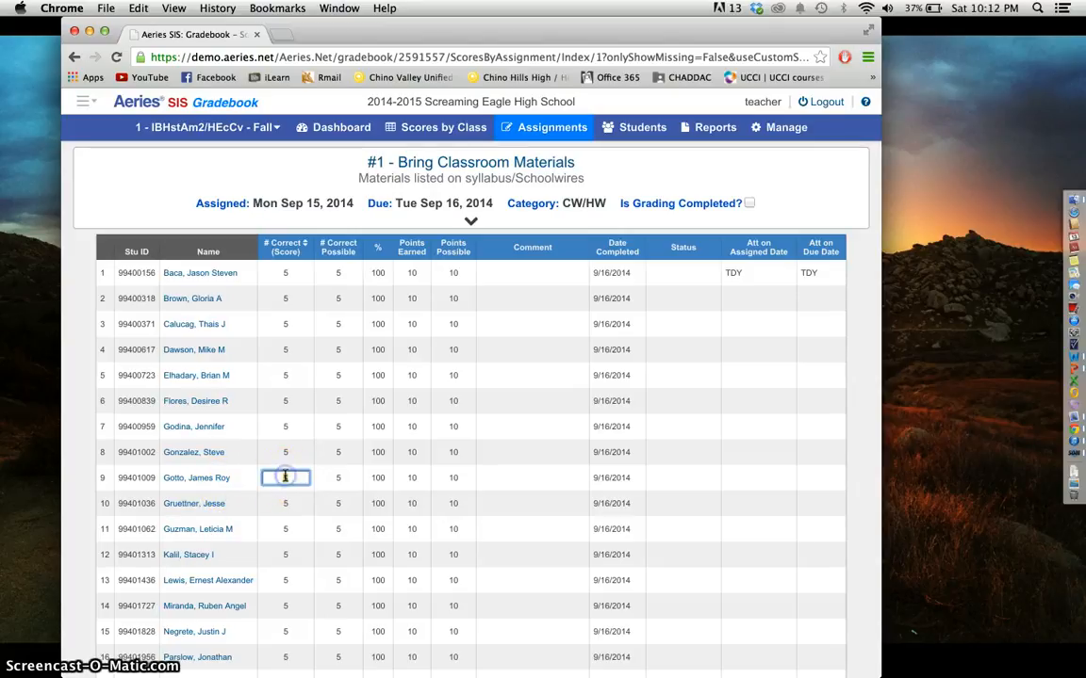
click(554, 450)
click(660, 222)
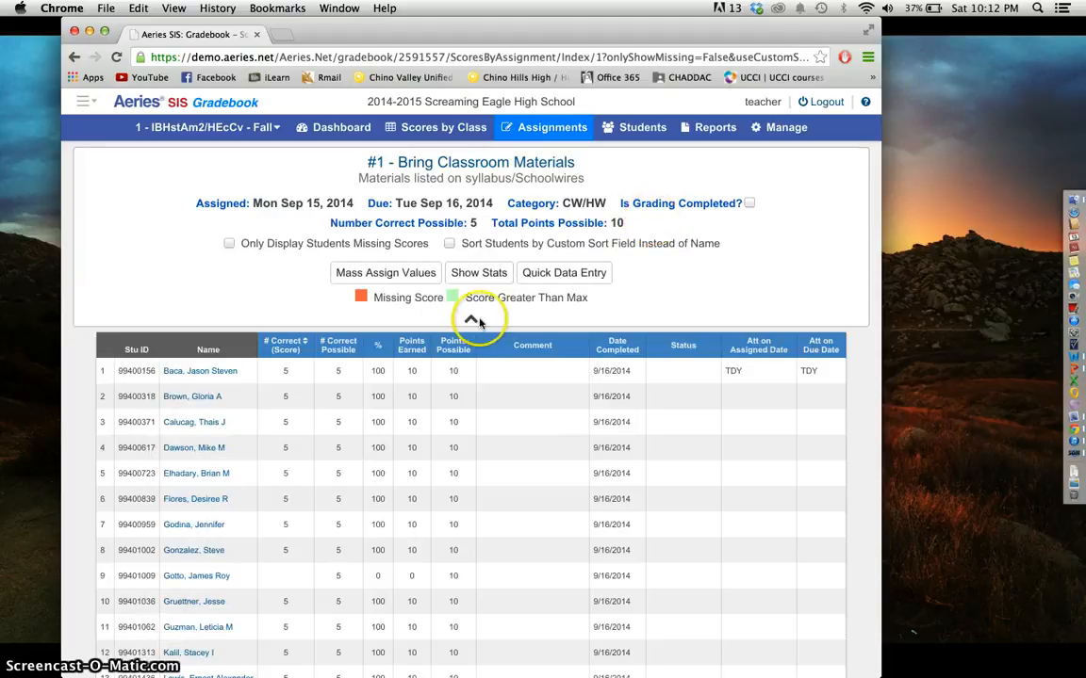
click(470, 318)
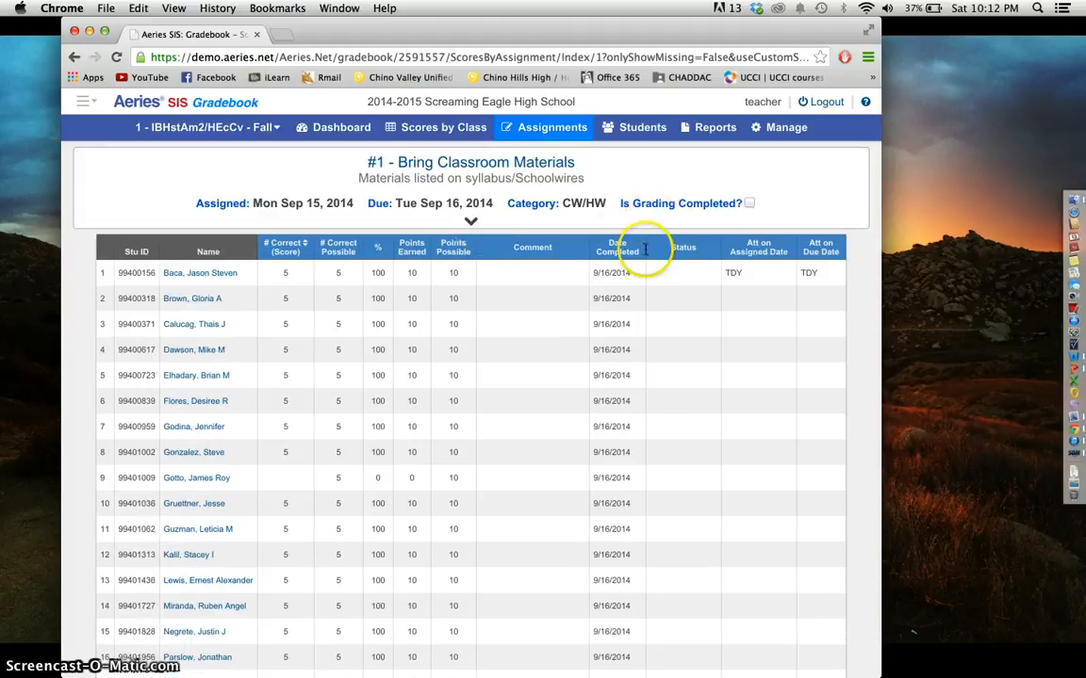
click(749, 203)
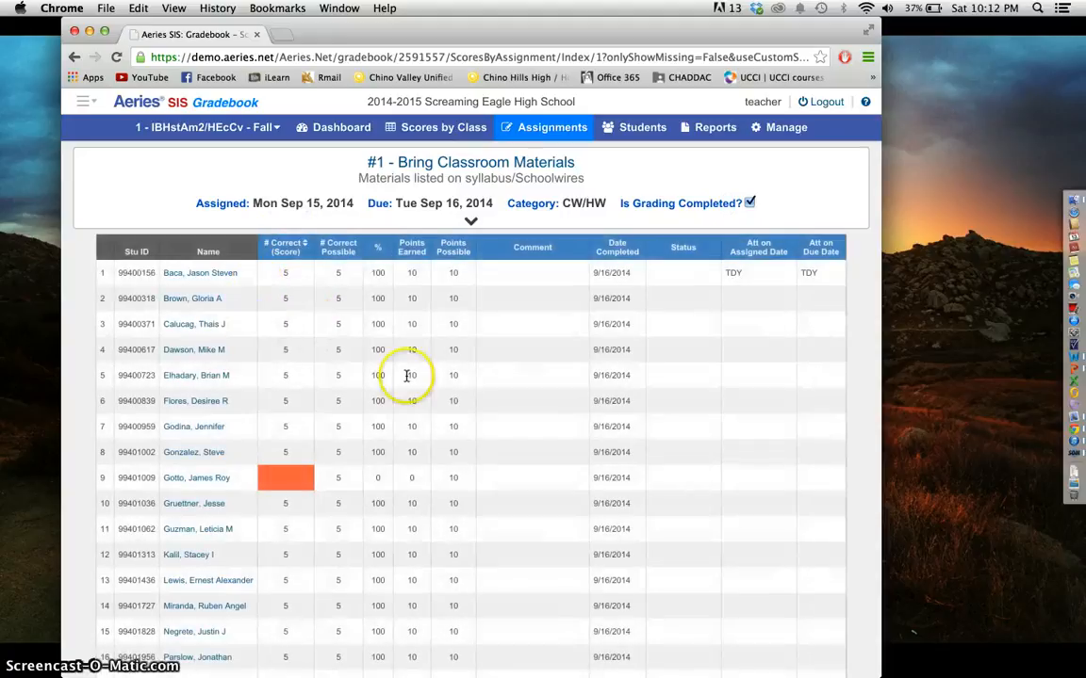
- Try the codes NA and TX as the row 9 student's score, and clear the score again
click(290, 484)
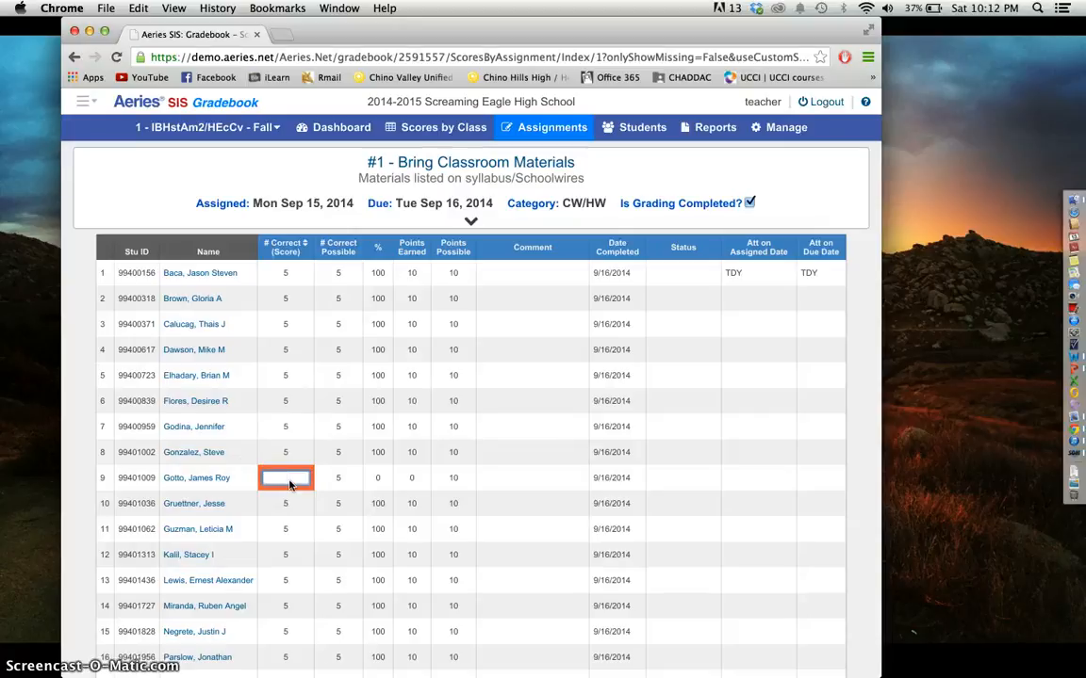
click(531, 426)
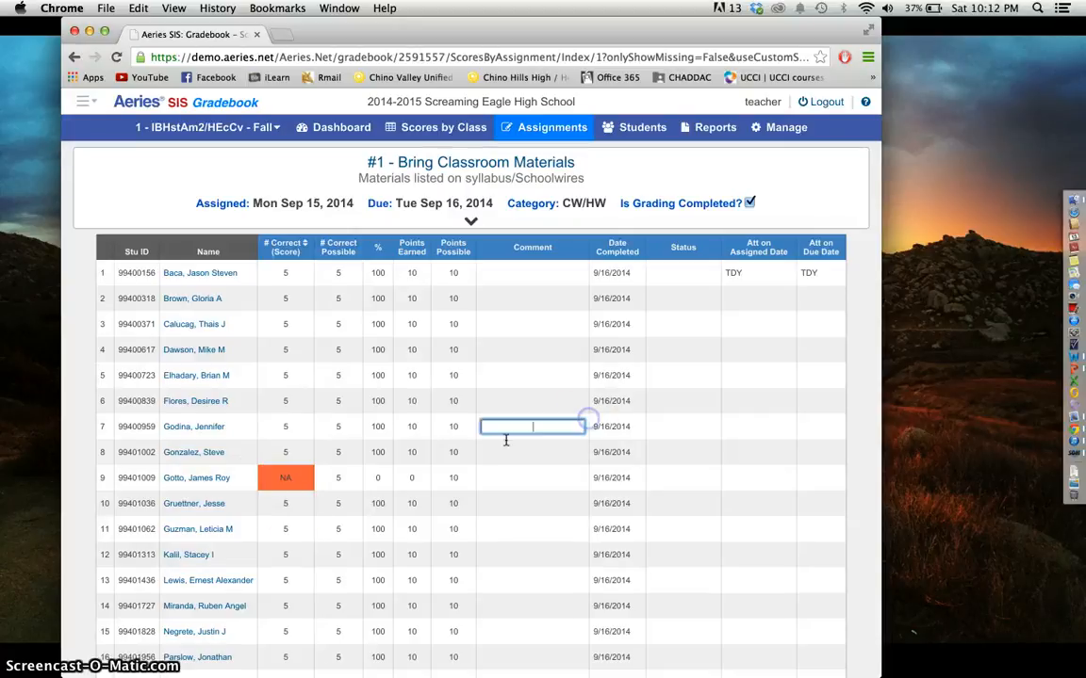
click(294, 482)
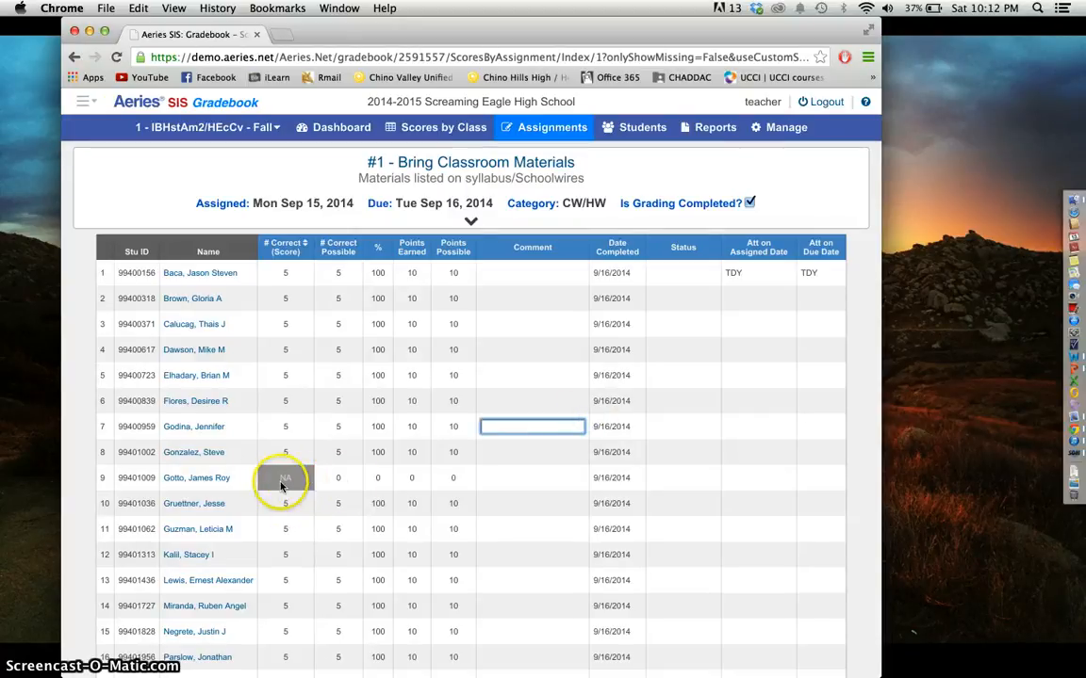
click(281, 484)
text(TX)
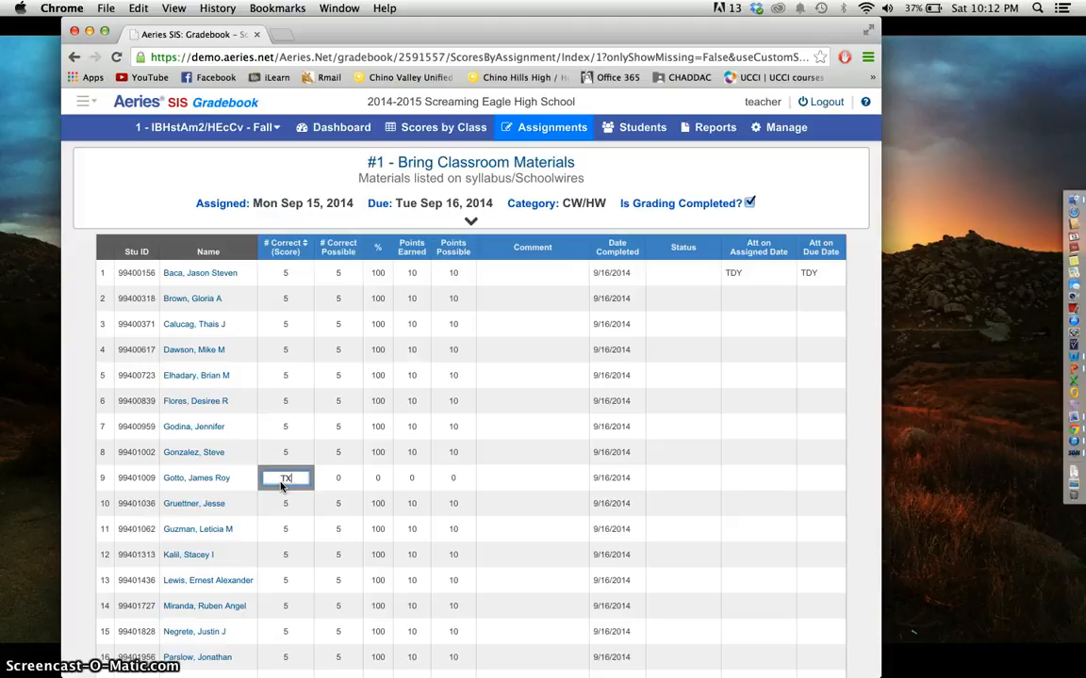
click(525, 478)
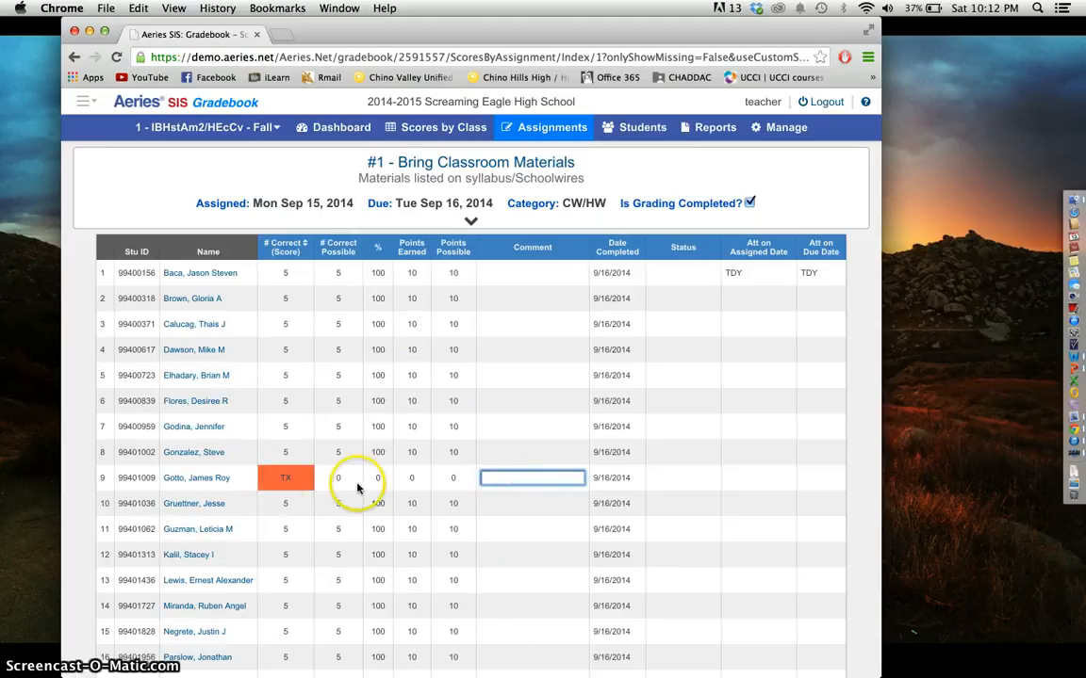
click(286, 478)
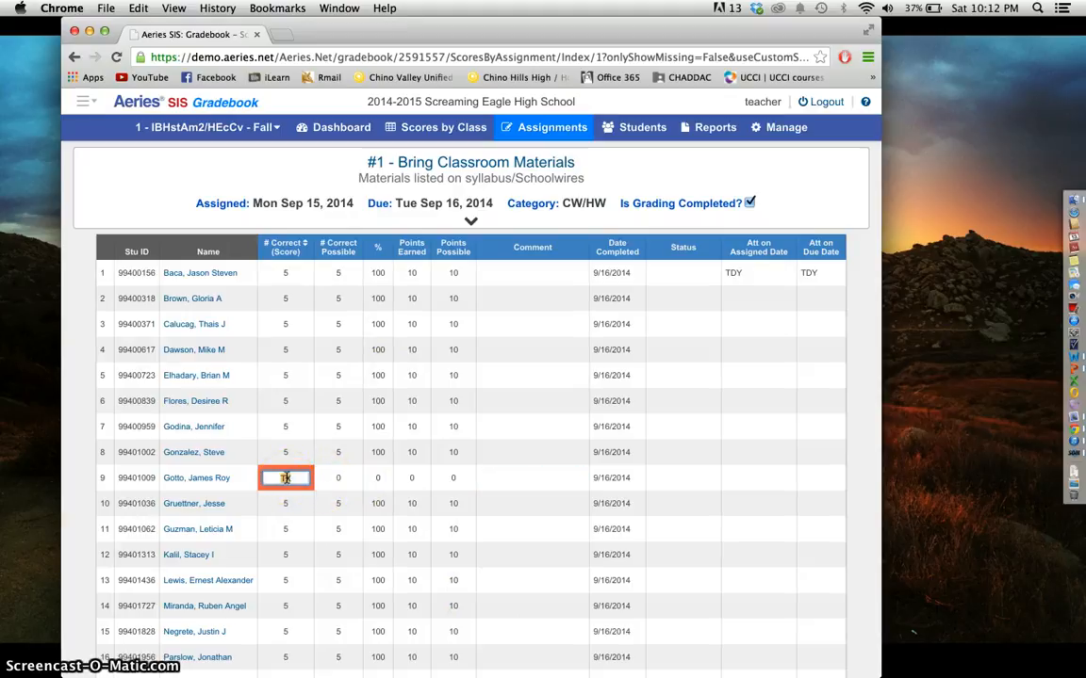
key(BackSpace)
click(537, 422)
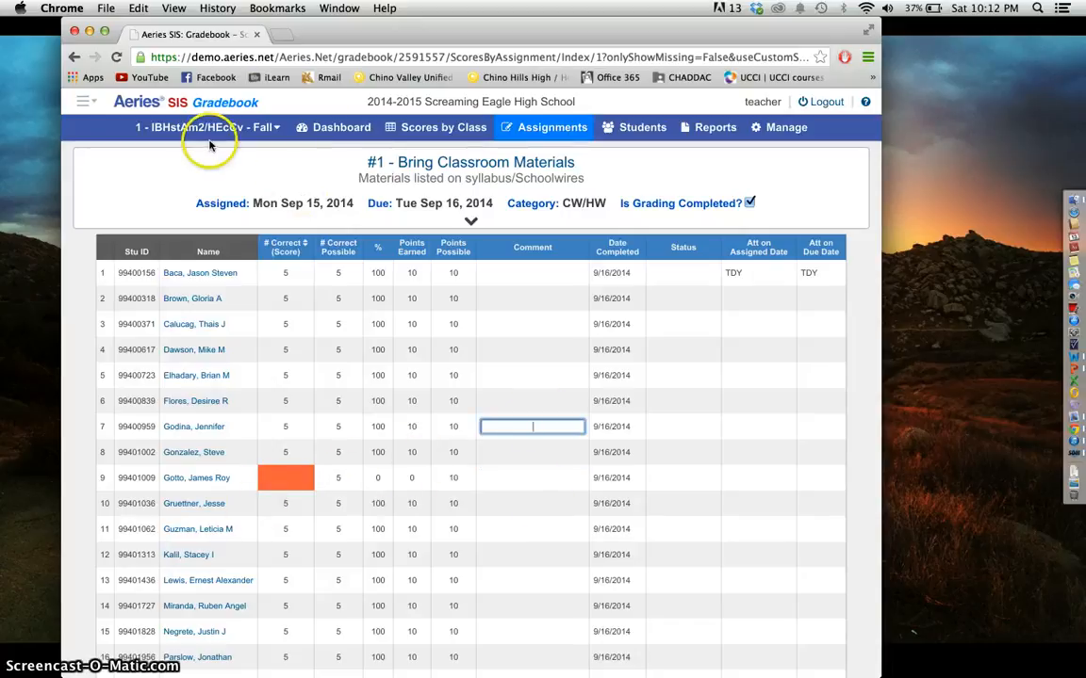
- Leave the gradebook and return to the Aeries home page
click(86, 103)
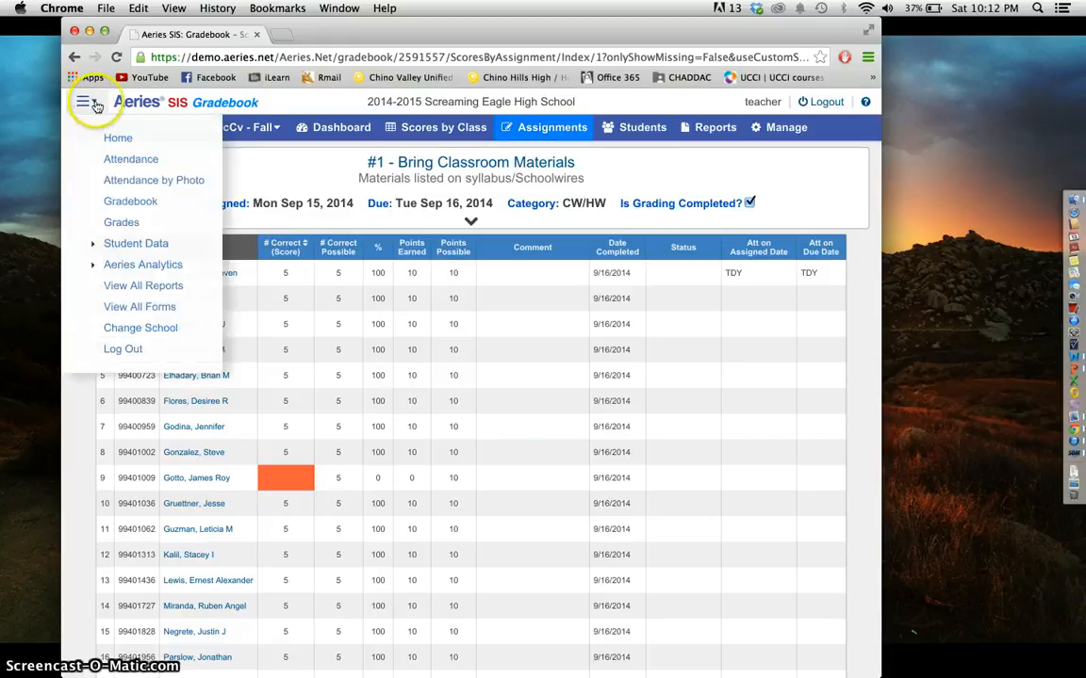
click(87, 138)
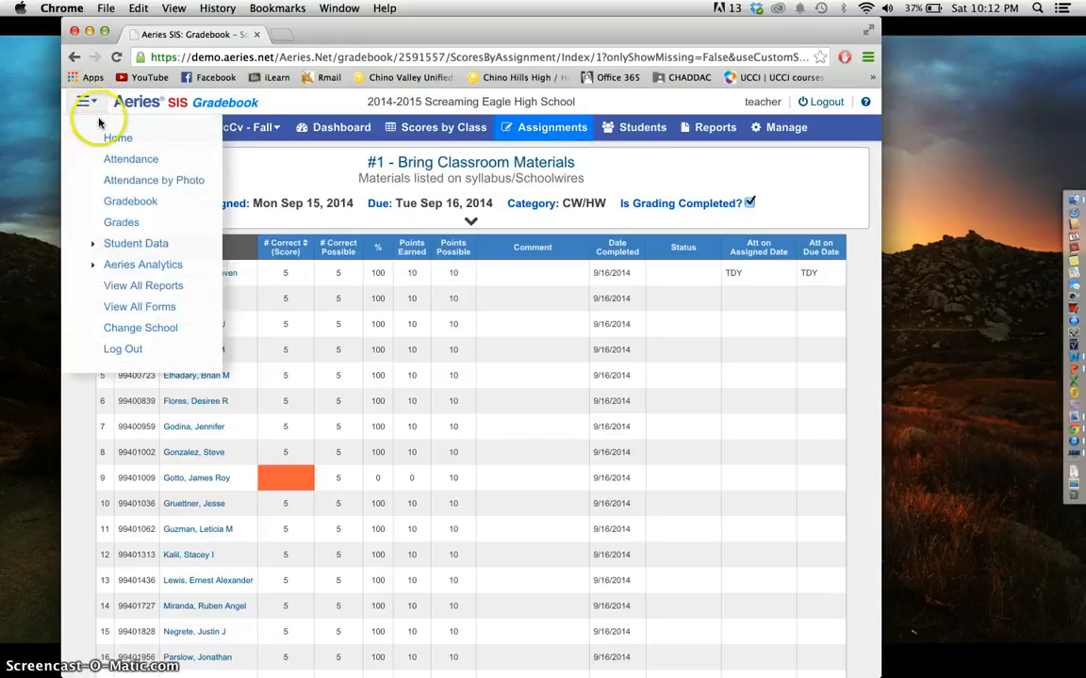
click(118, 146)
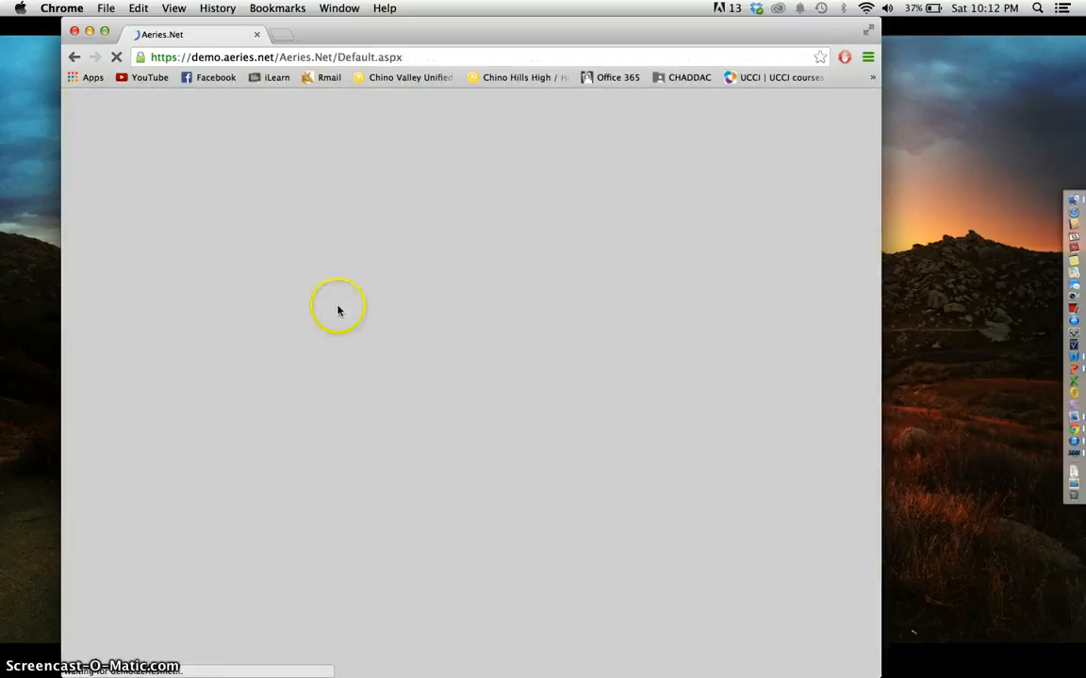